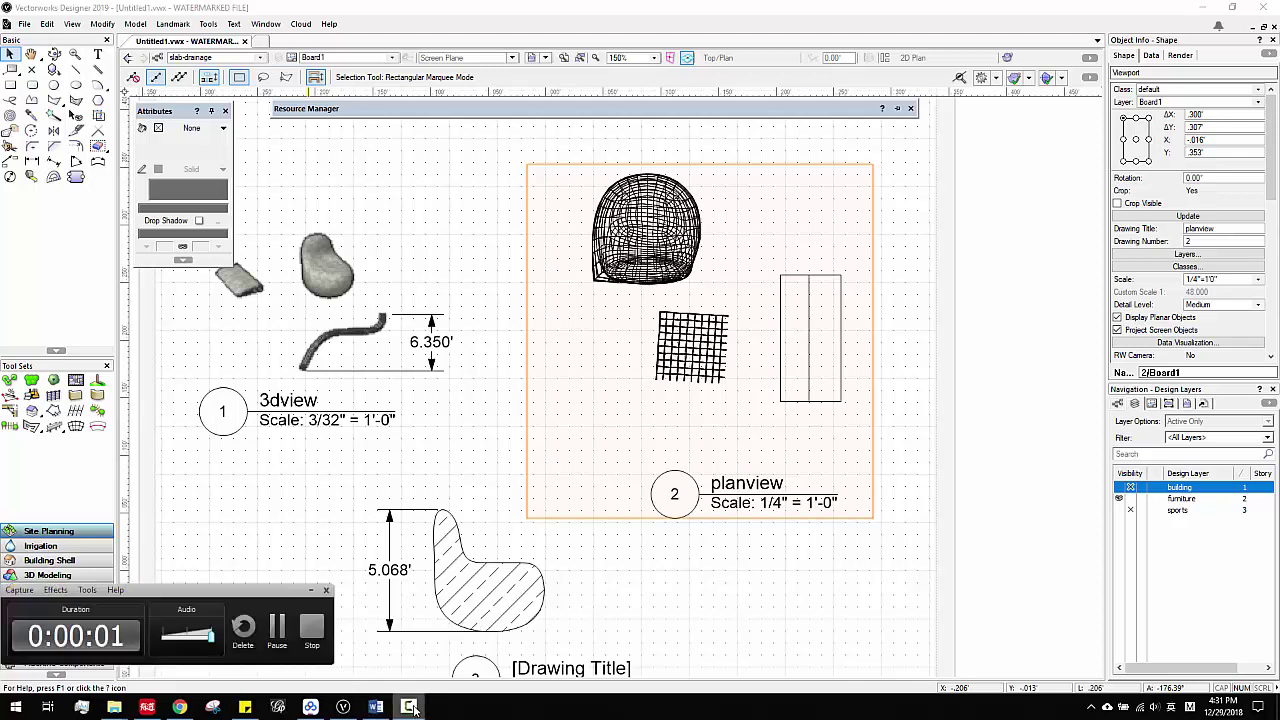
# Step: Add a callout reading "fvdadfaf" above the planview viewport, with its leader bent down to the large rounded mesh object
pyautogui.click(411, 707)
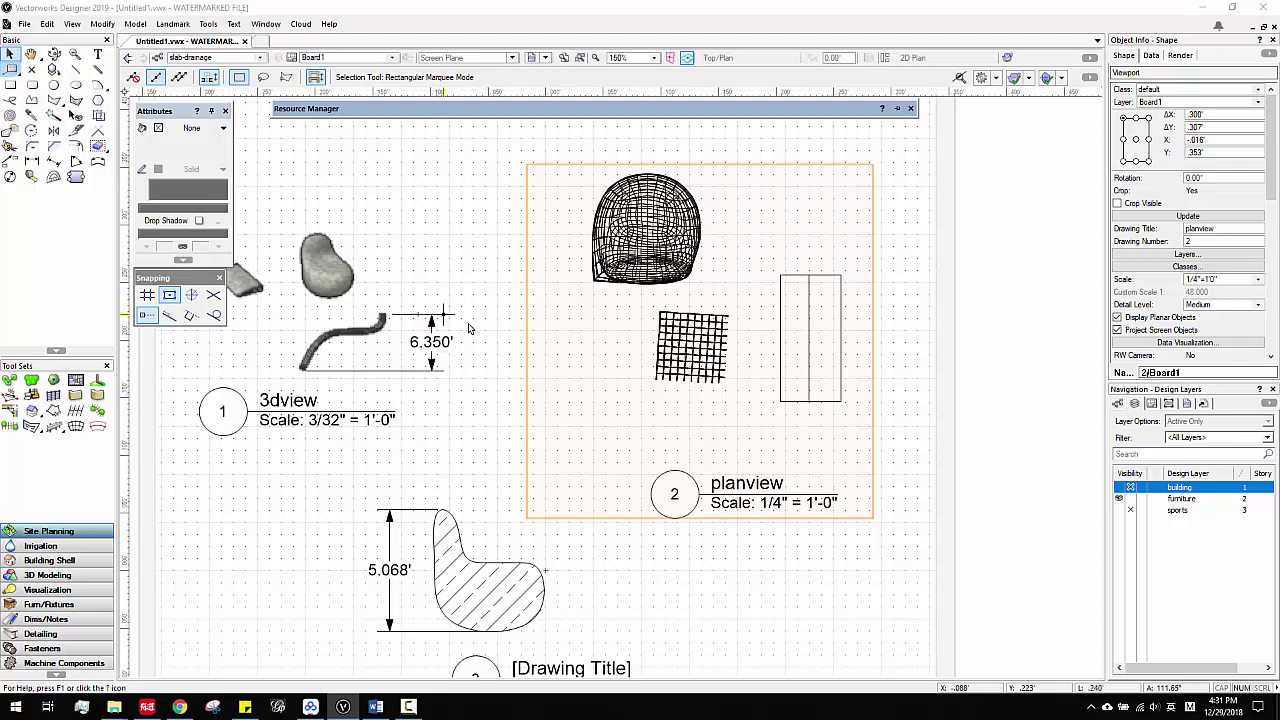
pyautogui.moveTo(464, 323); pyautogui.dragTo(414, 328, button='middle')
pyautogui.scroll(-1, 614, 331)
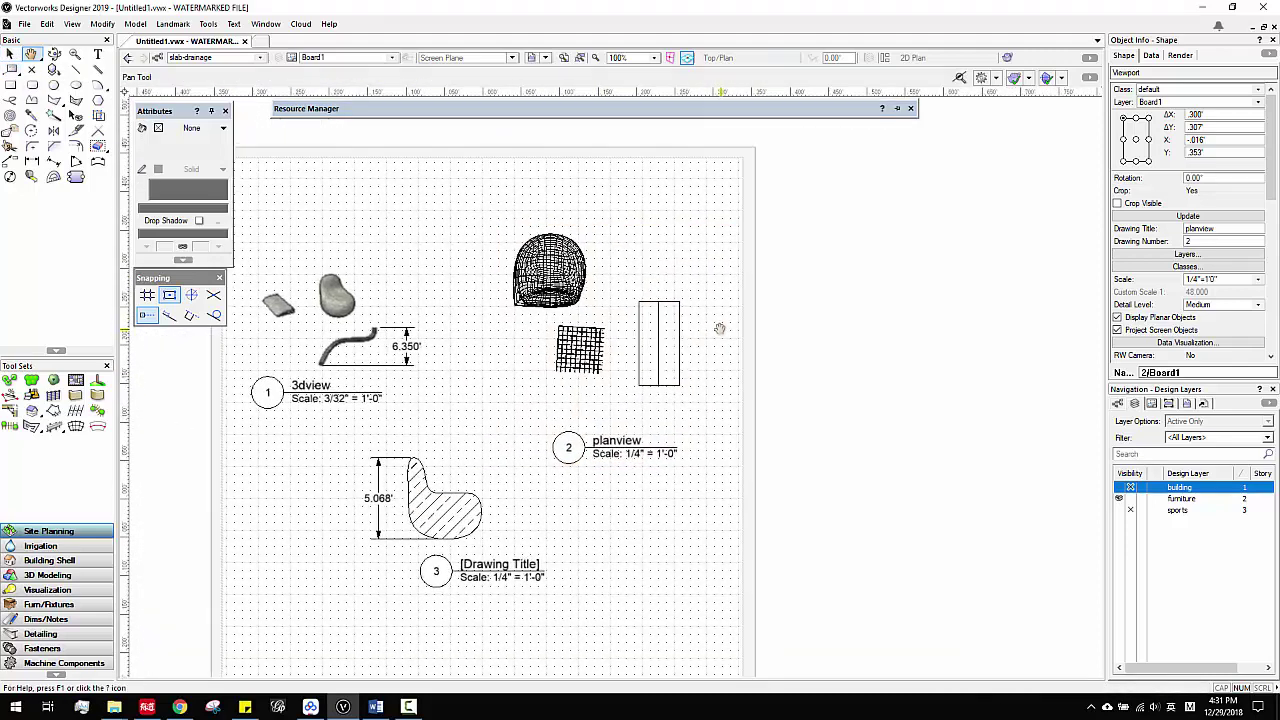
pyautogui.scroll(2, 720, 329)
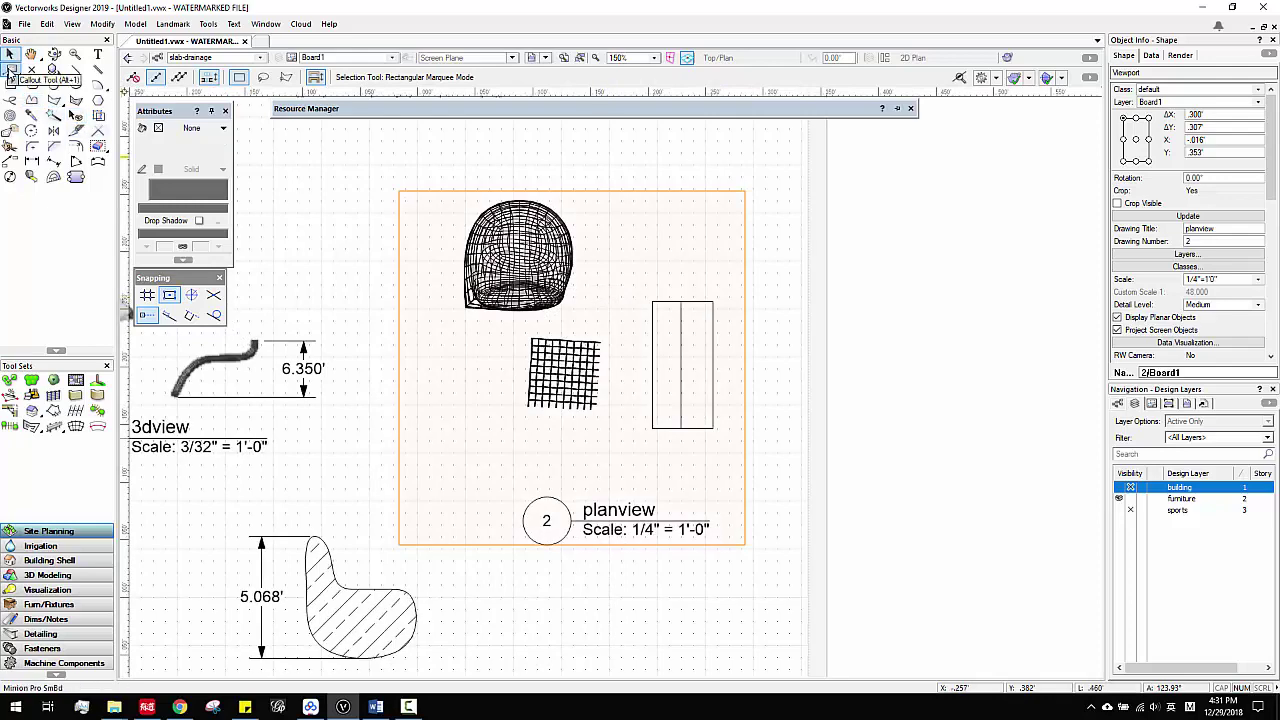
pyautogui.click(10, 70)
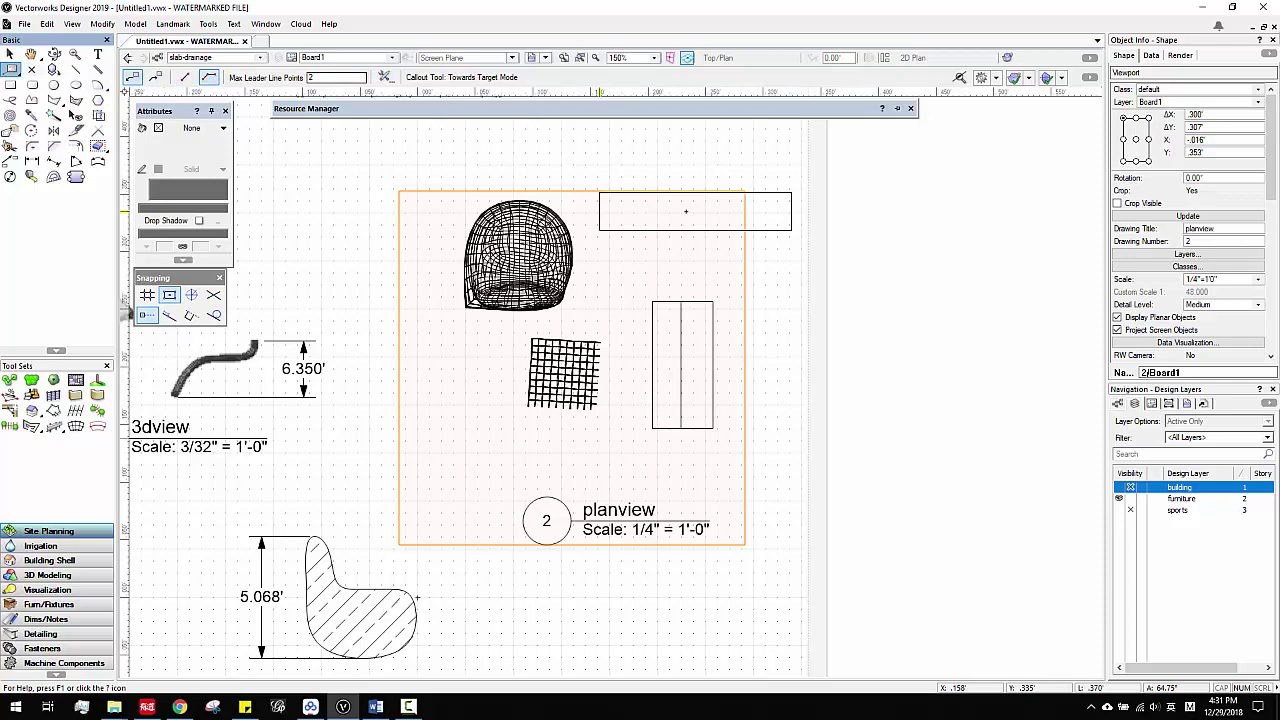
pyautogui.click(626, 161)
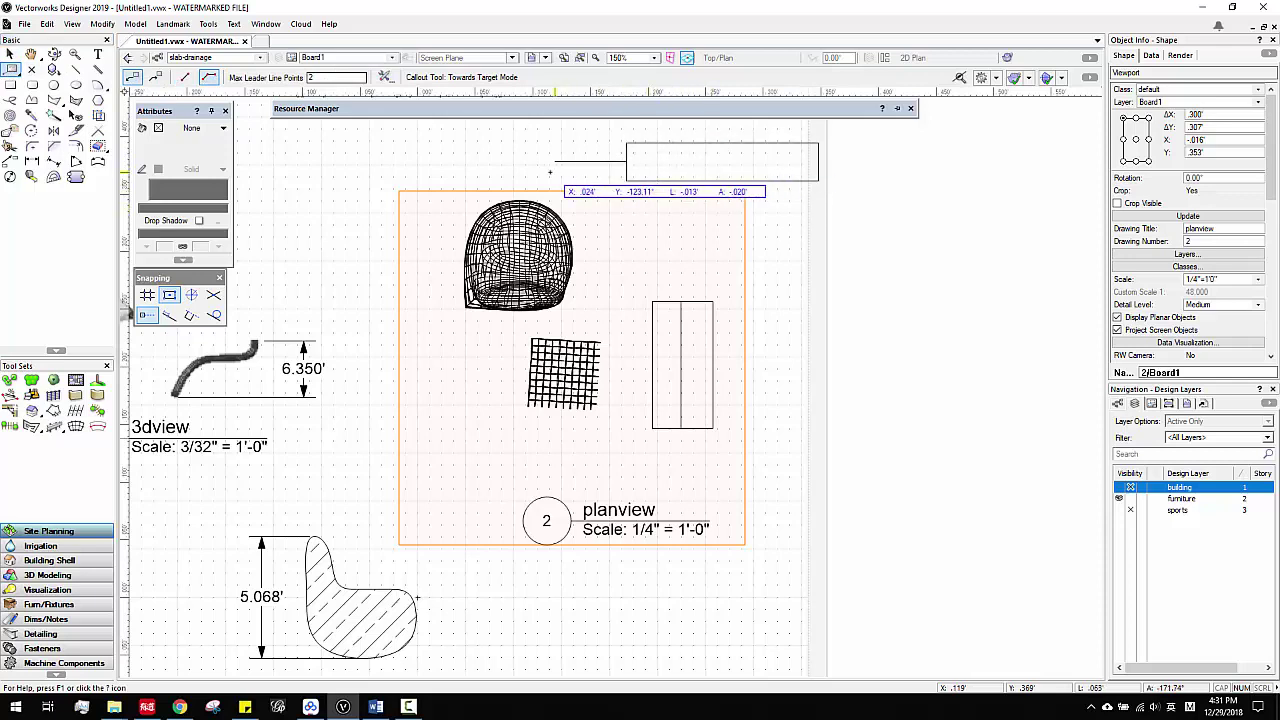
pyautogui.click(535, 161)
pyautogui.click(534, 226)
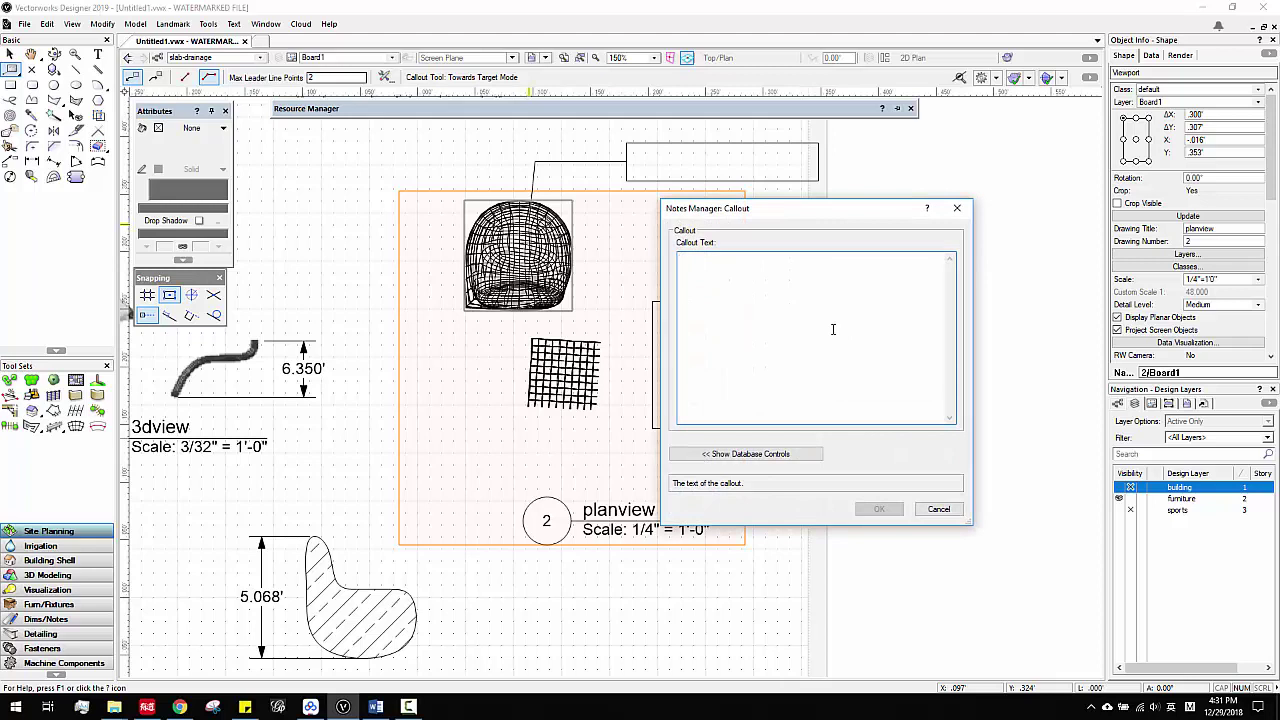
pyautogui.write('fvdadfaf')
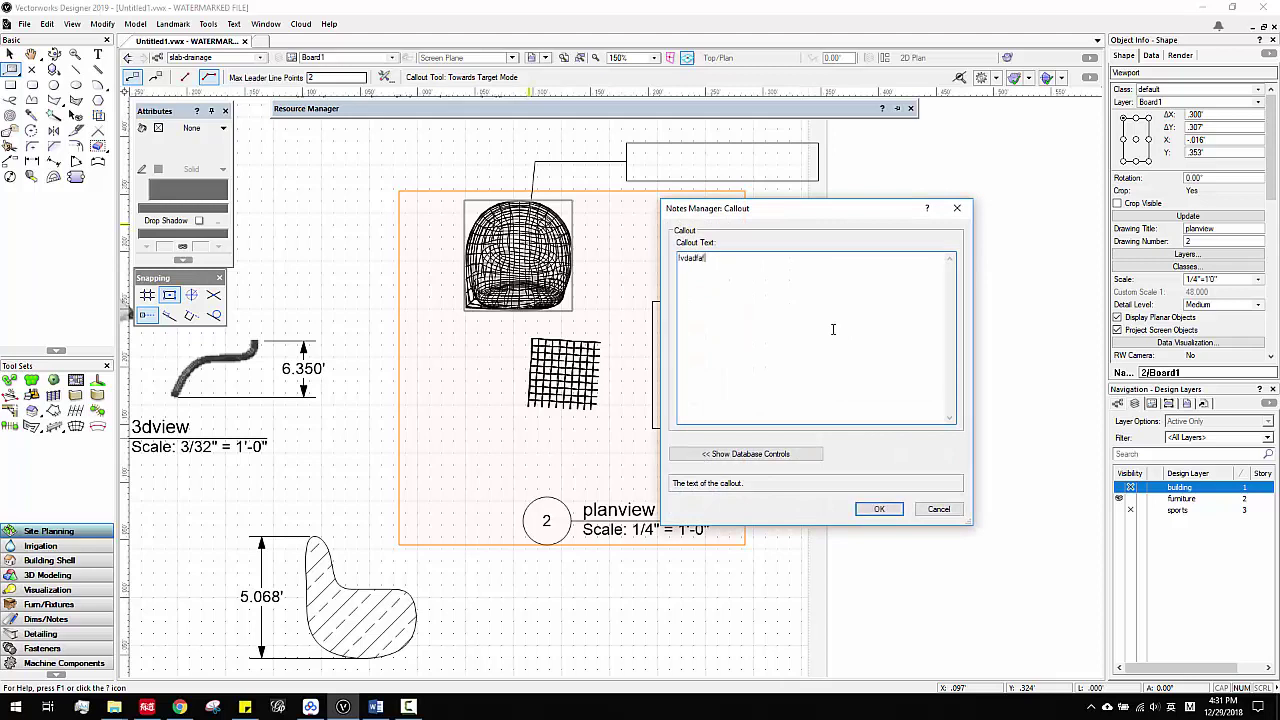
pyautogui.click(879, 509)
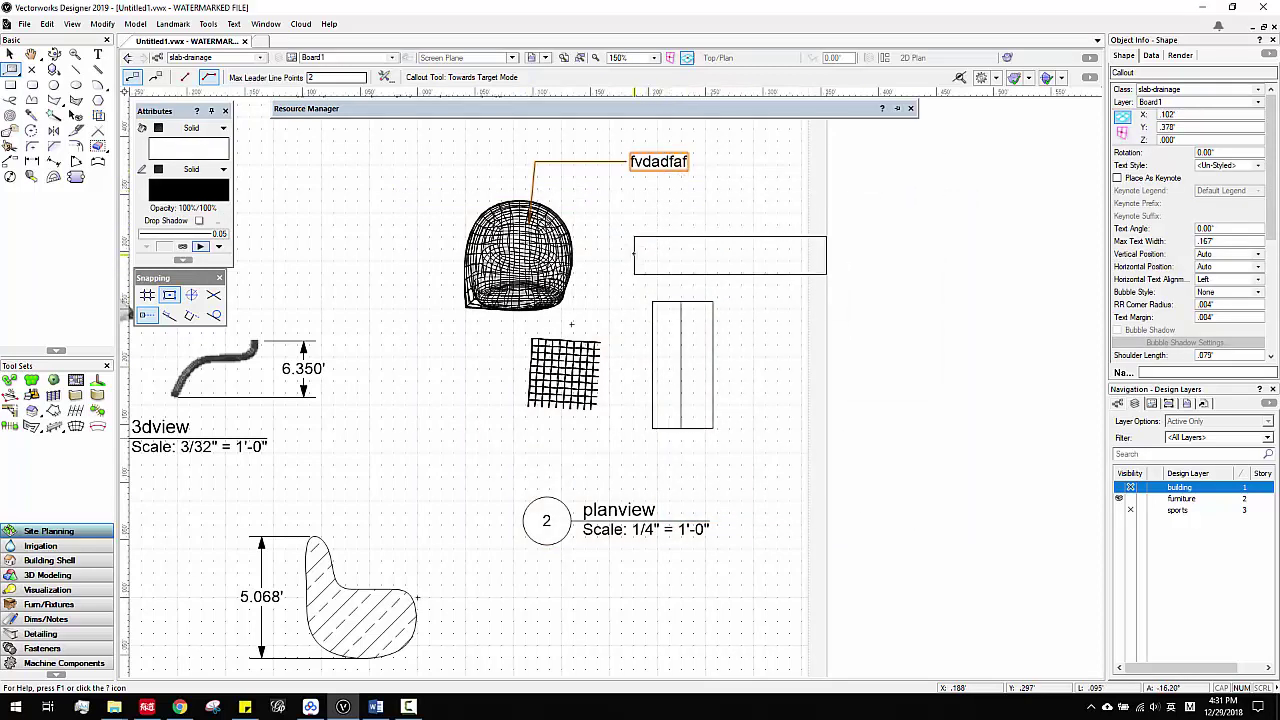
# Step: Add a second planview callout reading "qwreqwreqwre" with its leader pointing to the small square grid object
pyautogui.click(623, 248)
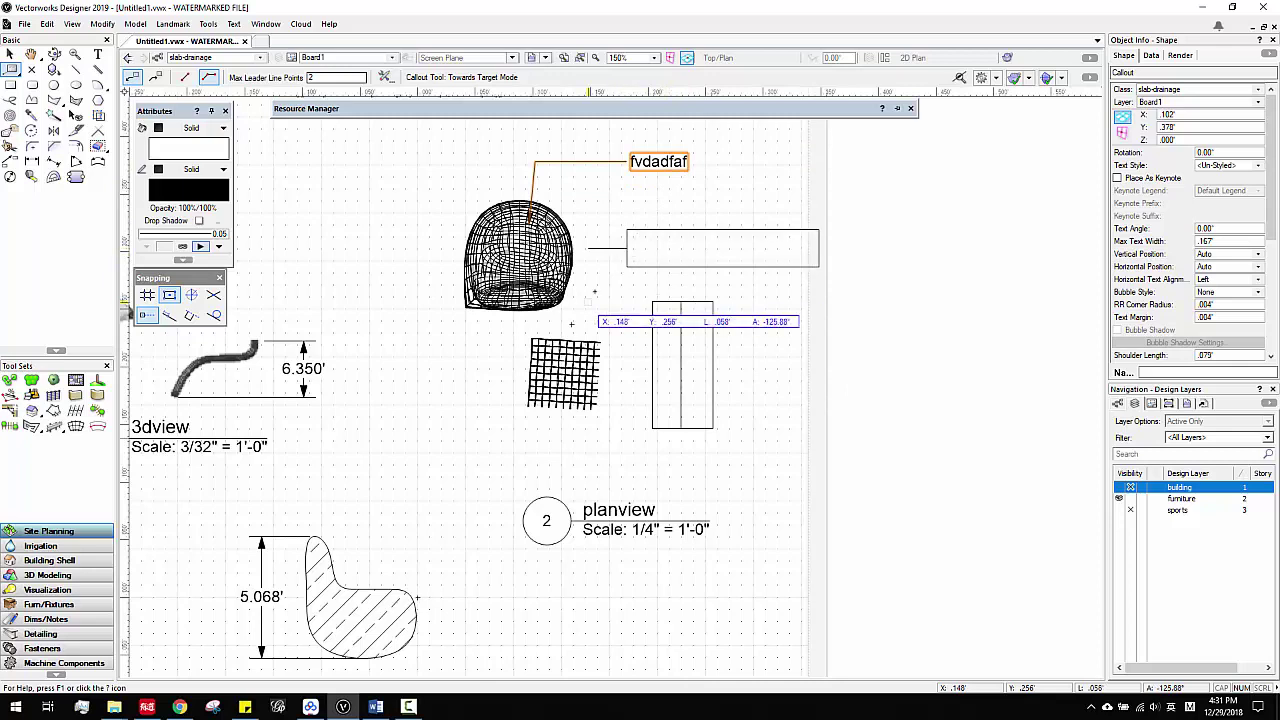
pyautogui.click(578, 348)
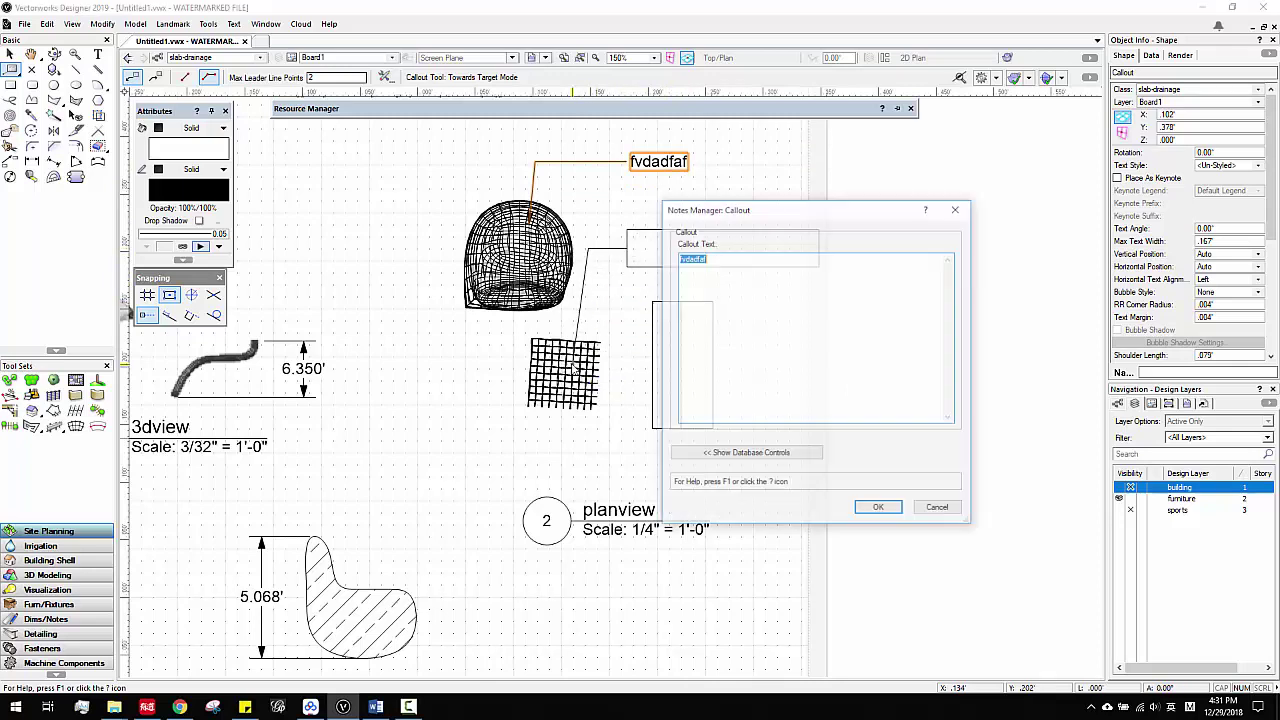
pyautogui.write('qwreqwreqwre')
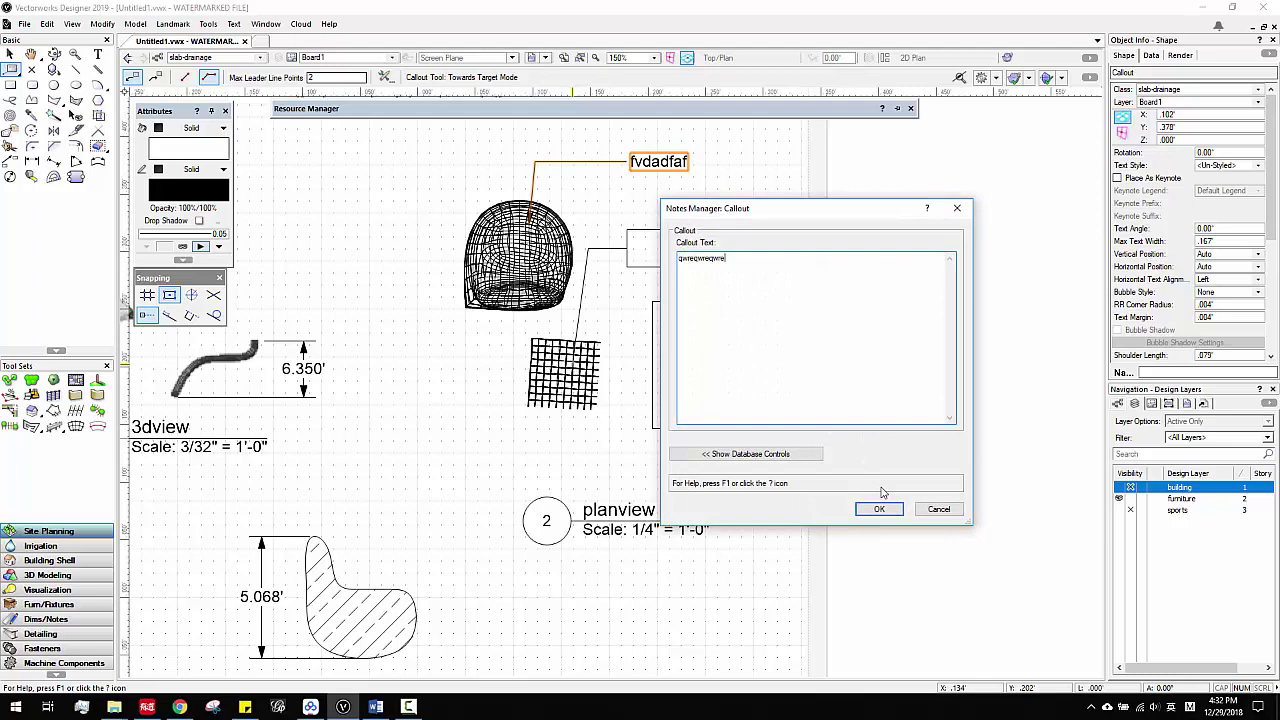
pyautogui.click(879, 509)
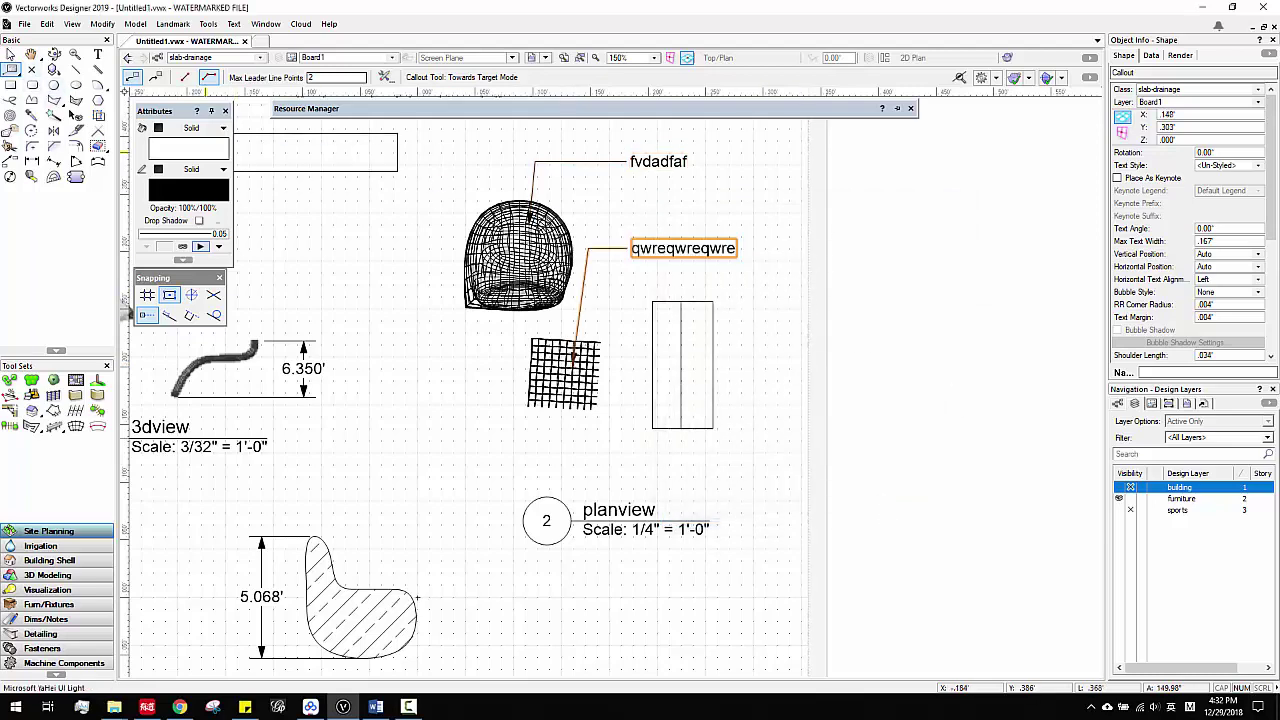
pyautogui.click(11, 54)
pyautogui.scroll(-1, 674, 296)
pyautogui.scroll(1, 573, 267)
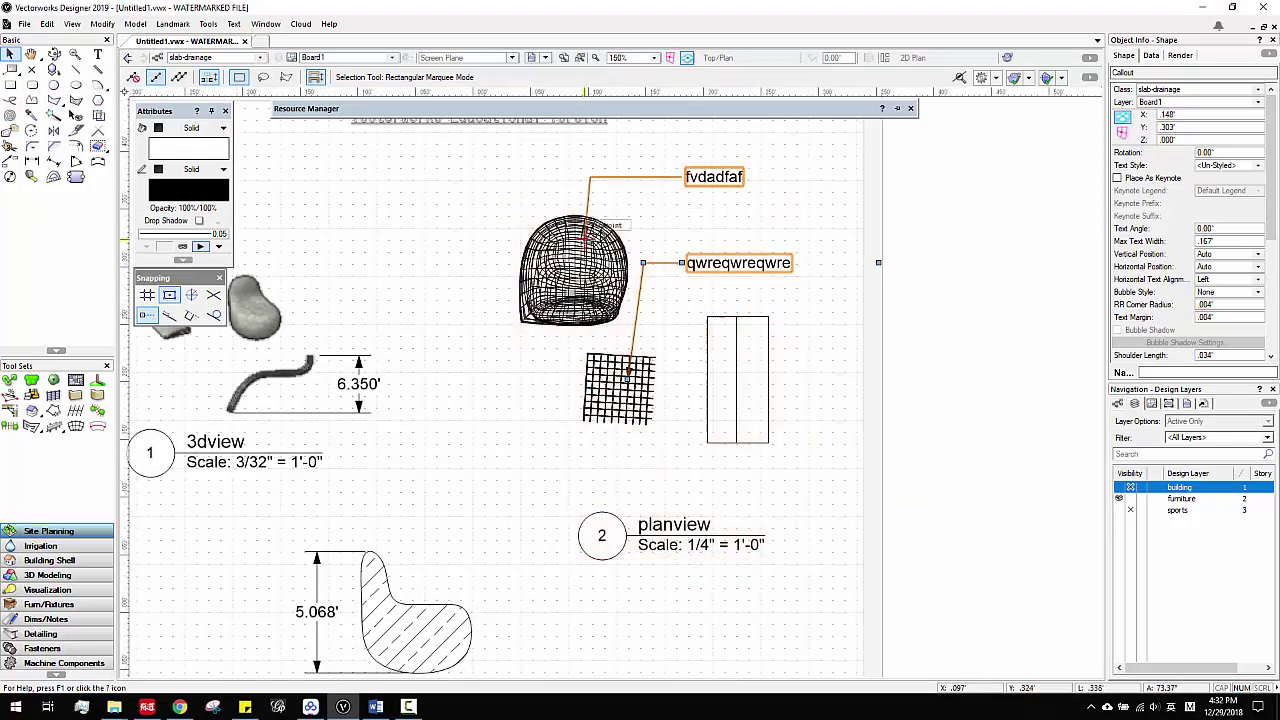
pyautogui.scroll(-1, 588, 232)
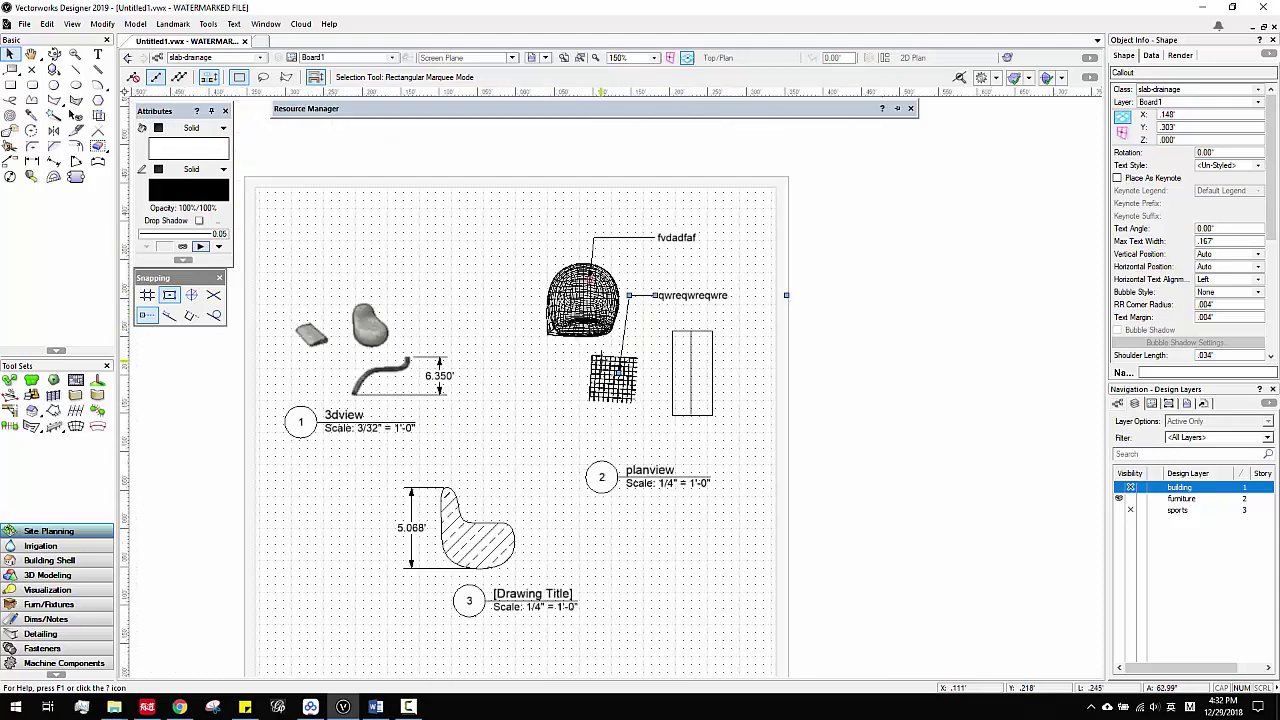
pyautogui.scroll(1, 618, 335)
pyautogui.moveTo(812, 317); pyautogui.dragTo(731, 309, button='middle')
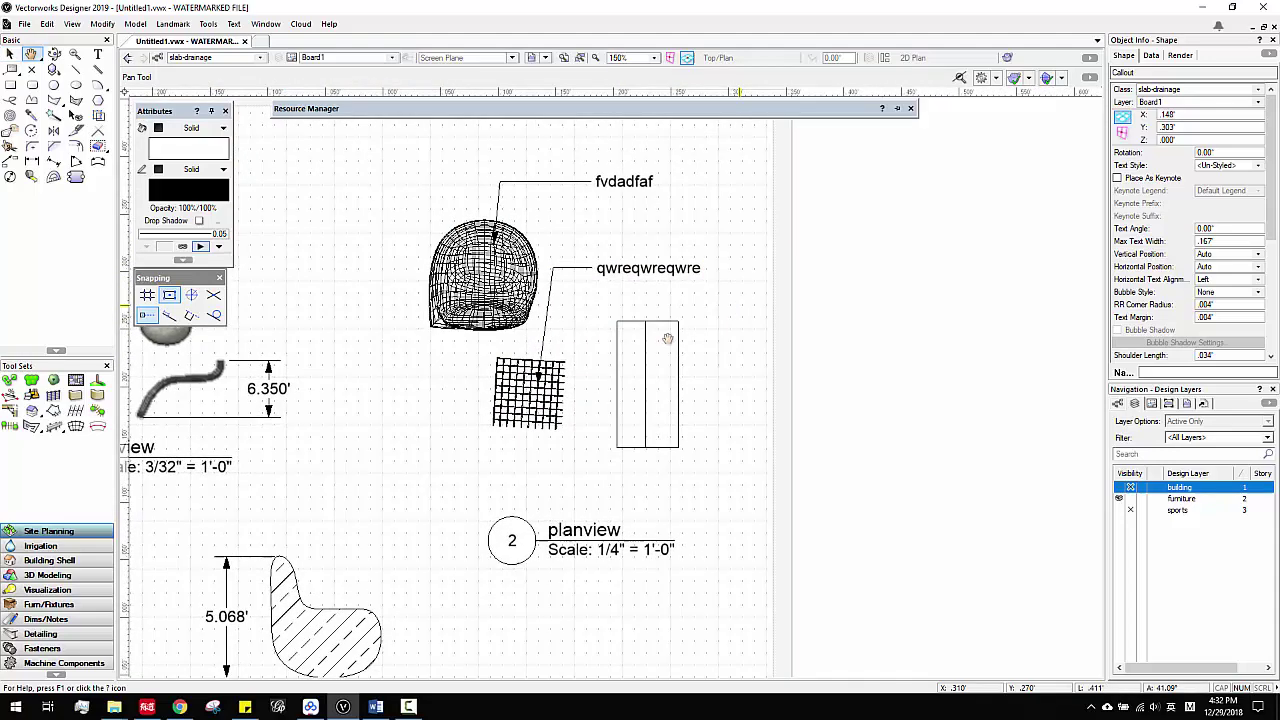
pyautogui.press('x')
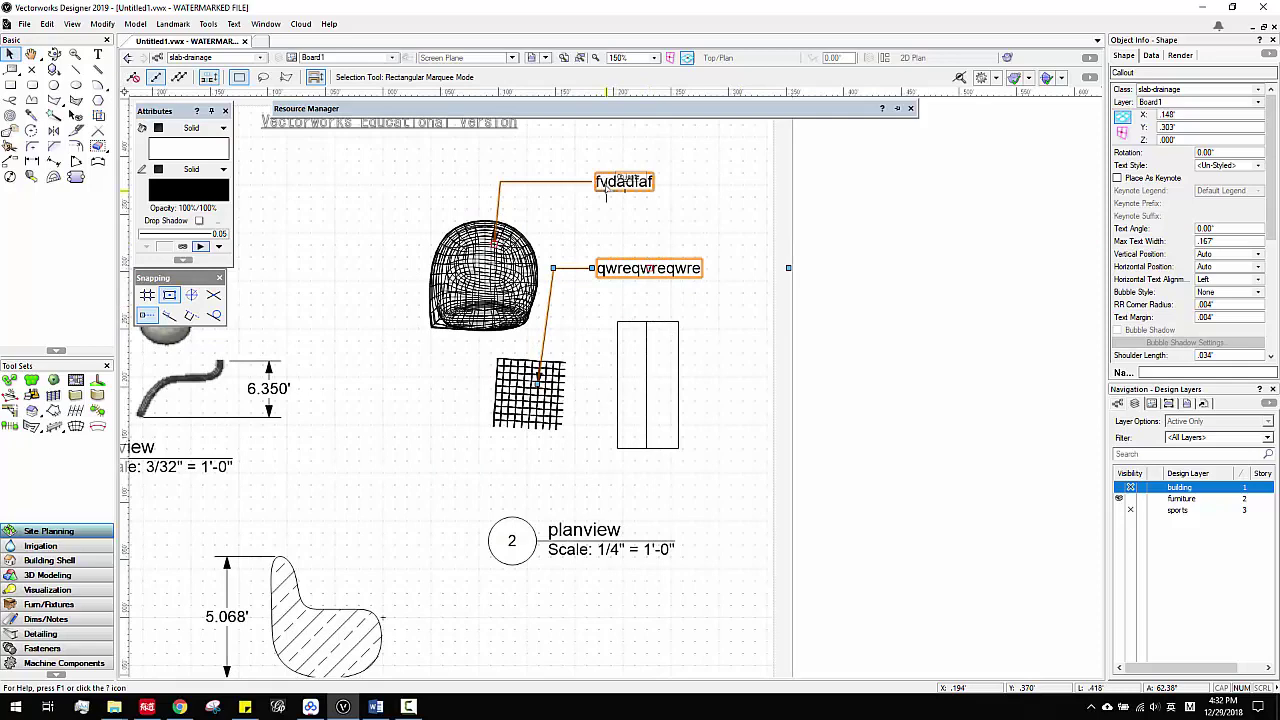
pyautogui.scroll(-1, 603, 218)
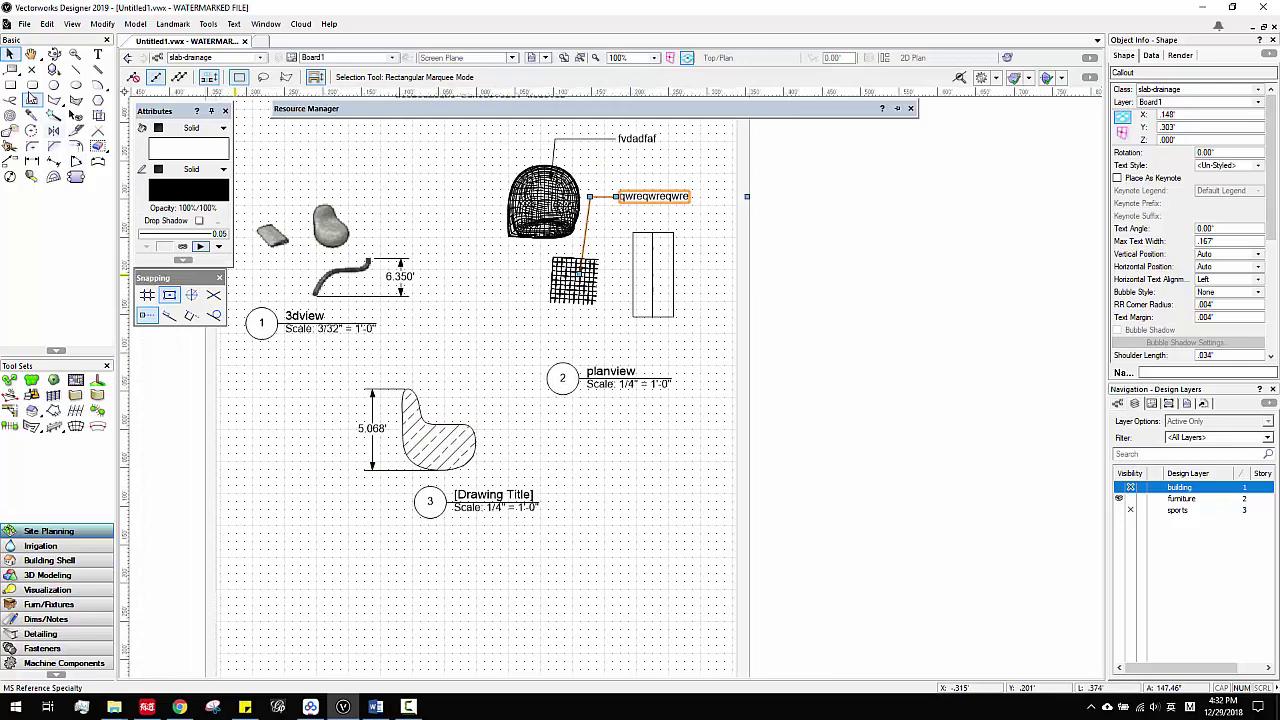
# Step: Add a callout with the text "fvdadfaf" pointing to the hatched section shape in drawing 3
pyautogui.click(10, 69)
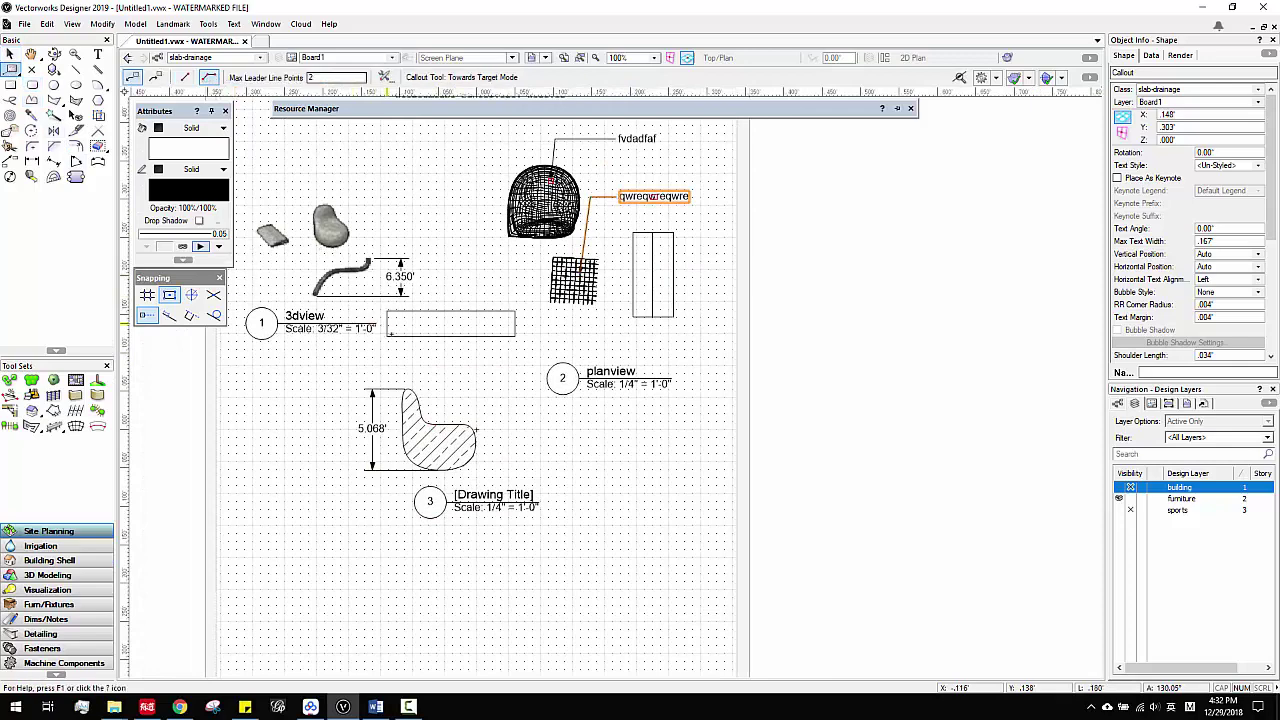
pyautogui.click(455, 340)
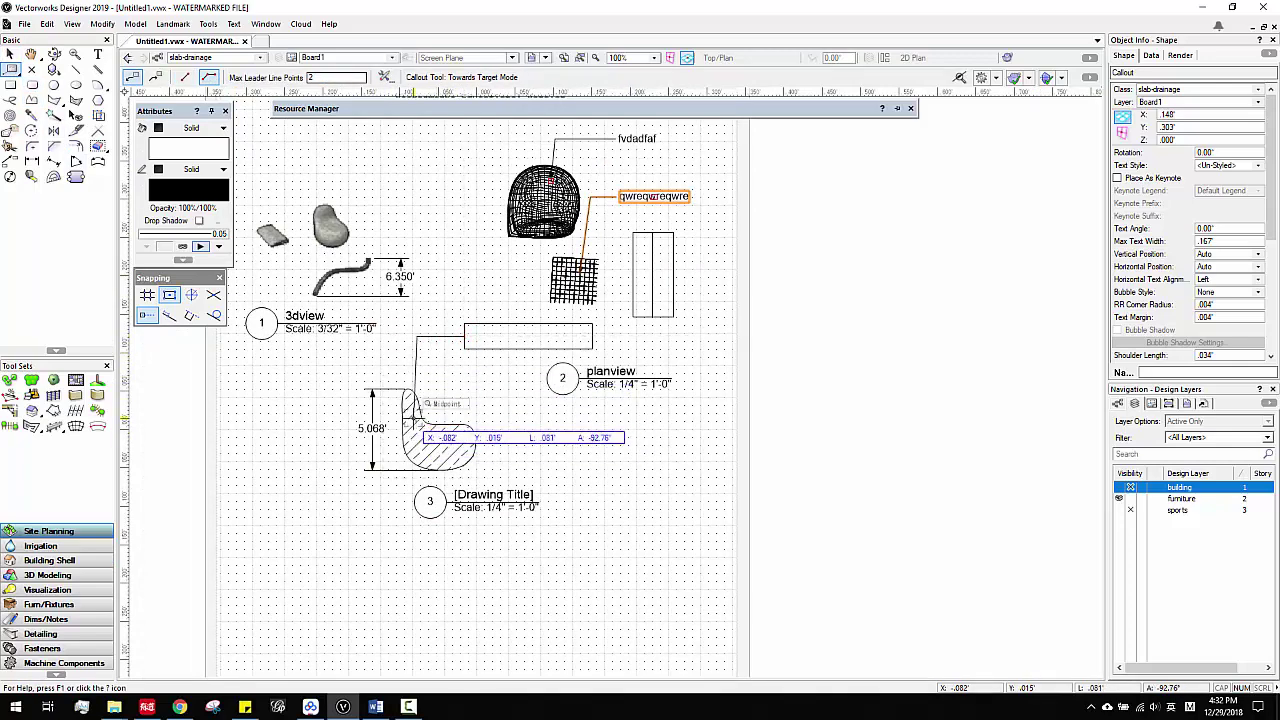
pyautogui.click(418, 398)
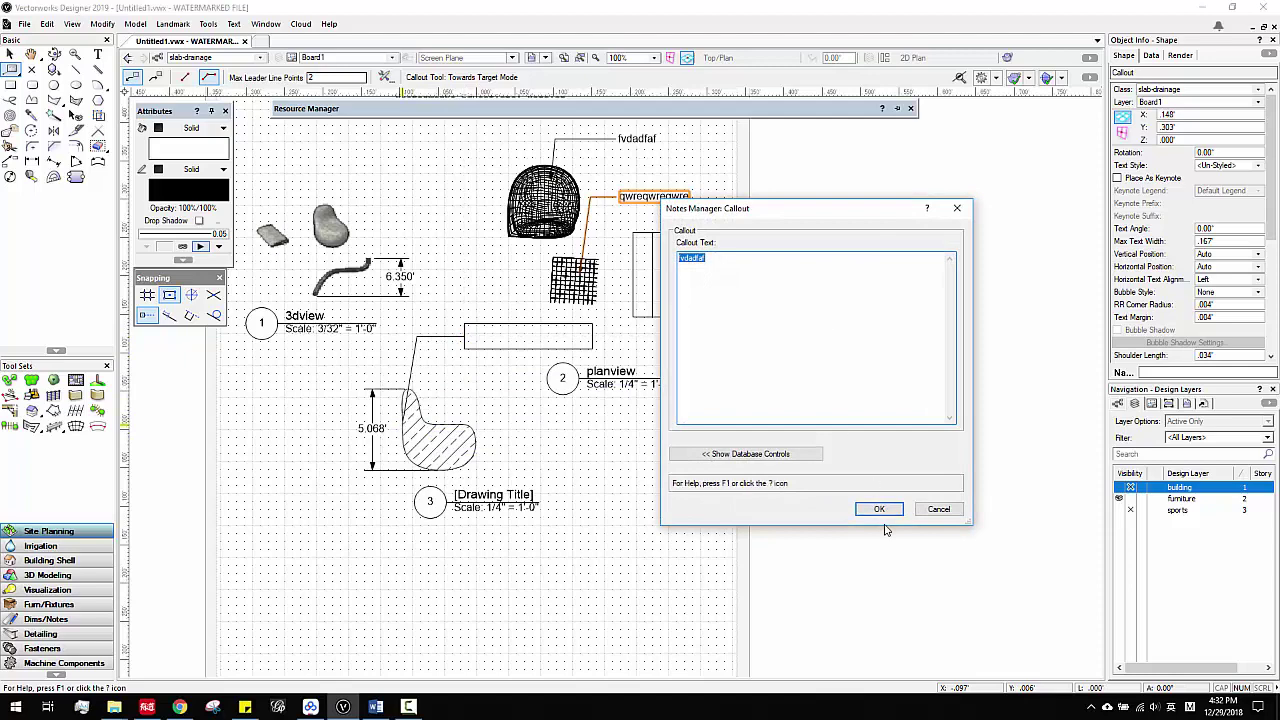
pyautogui.click(879, 510)
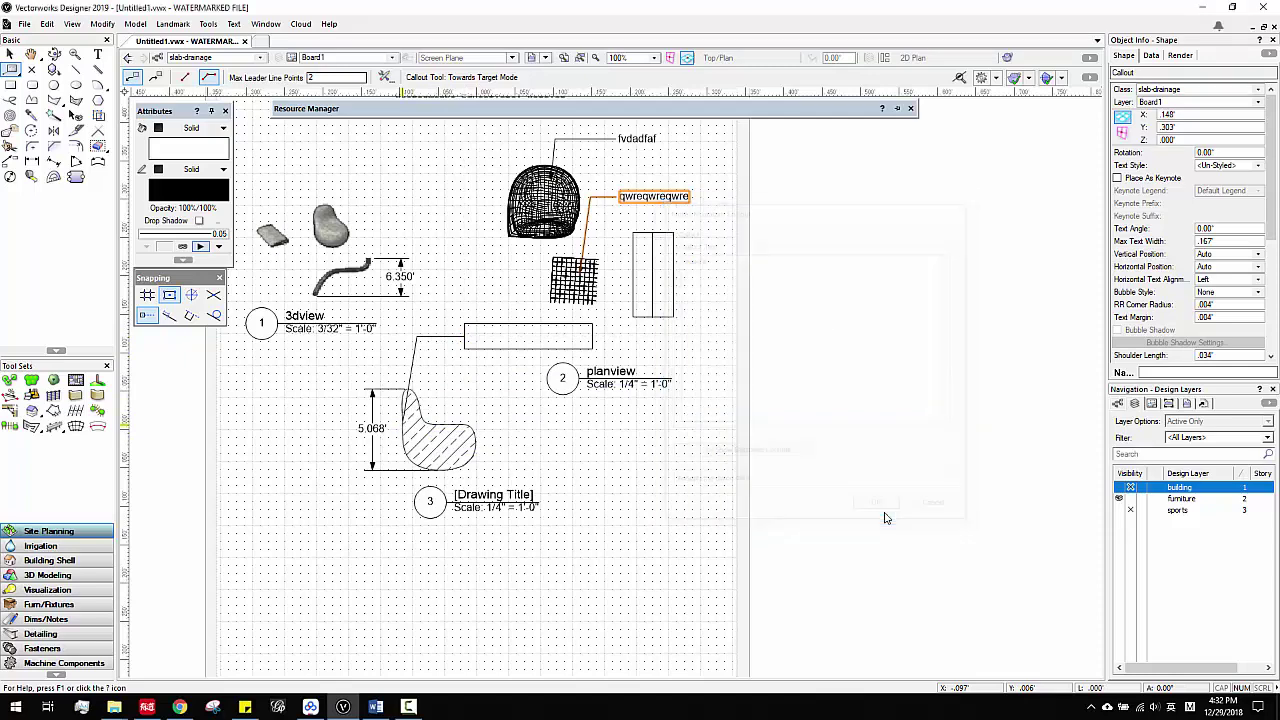
# Step: Add a callout with the text "fvdadfaf" above the bean-shaped object in the 3dview drawing, its leader pointing to that object
pyautogui.click(352, 150)
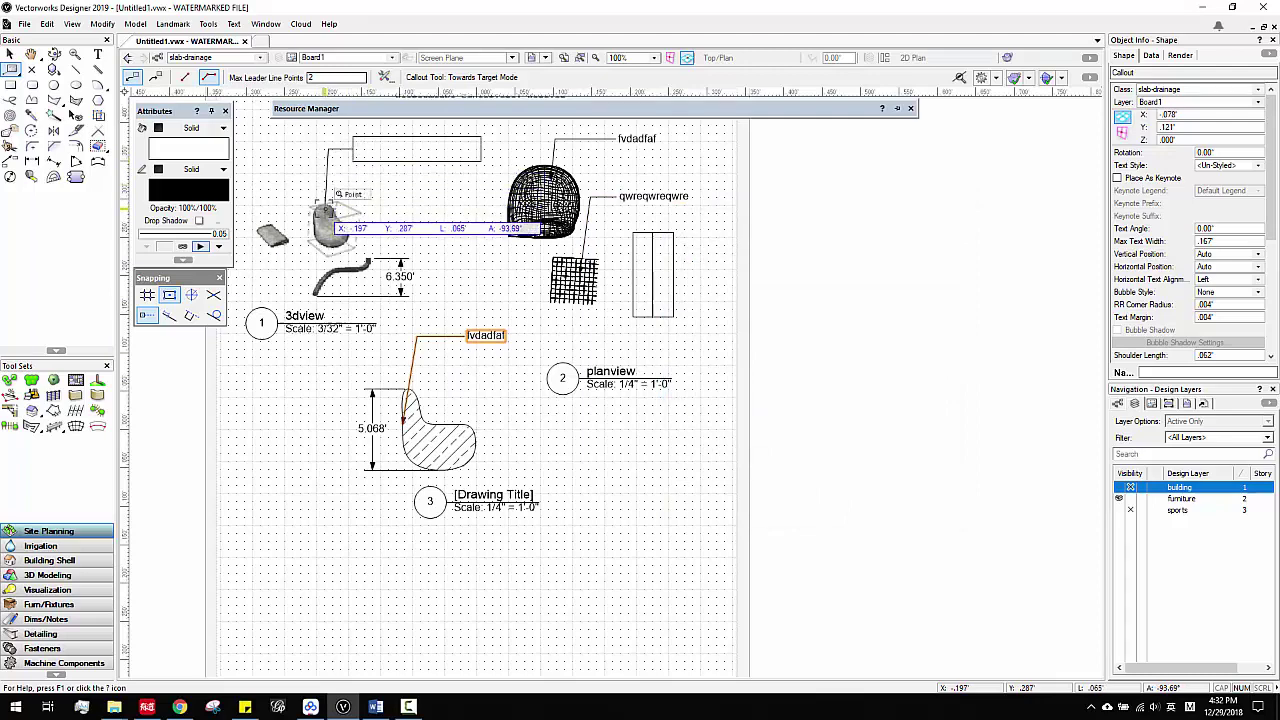
pyautogui.click(330, 212)
pyautogui.click(879, 510)
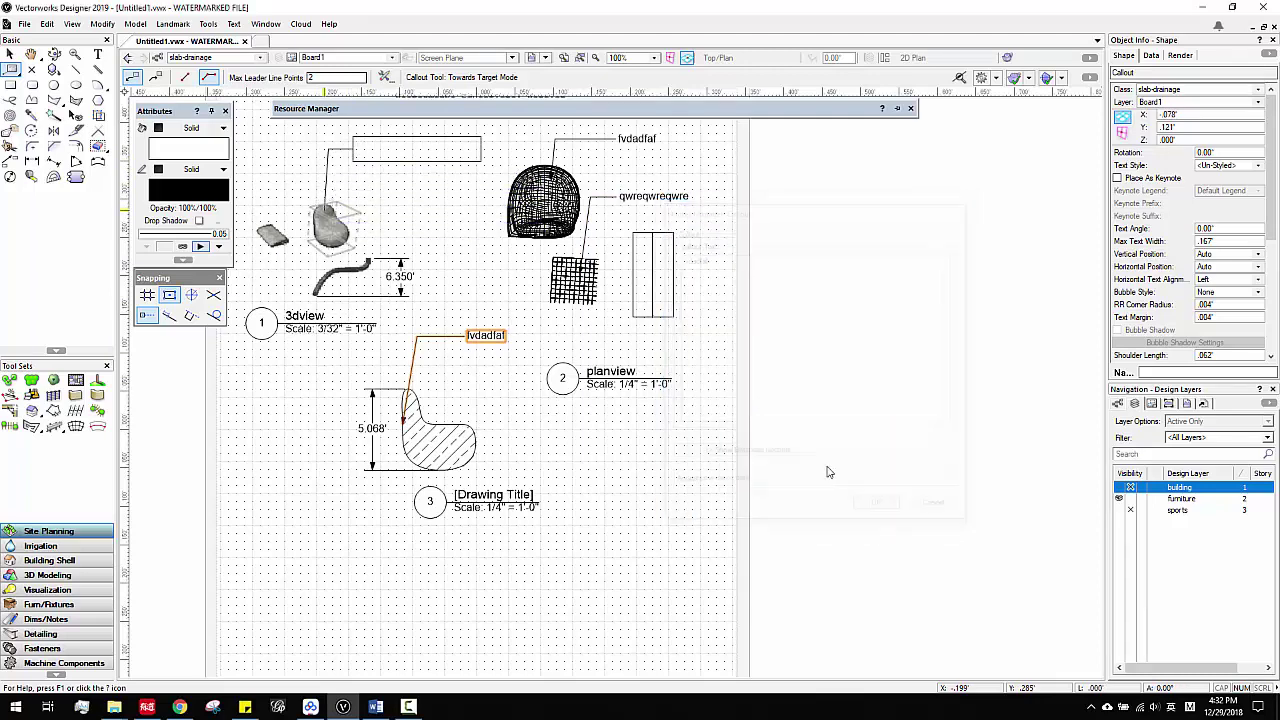
# Step: Add a callout with the text "fvdadfaf" above the small flat slab in the 3dview drawing, its leader pointing to the slab
pyautogui.click(376, 233)
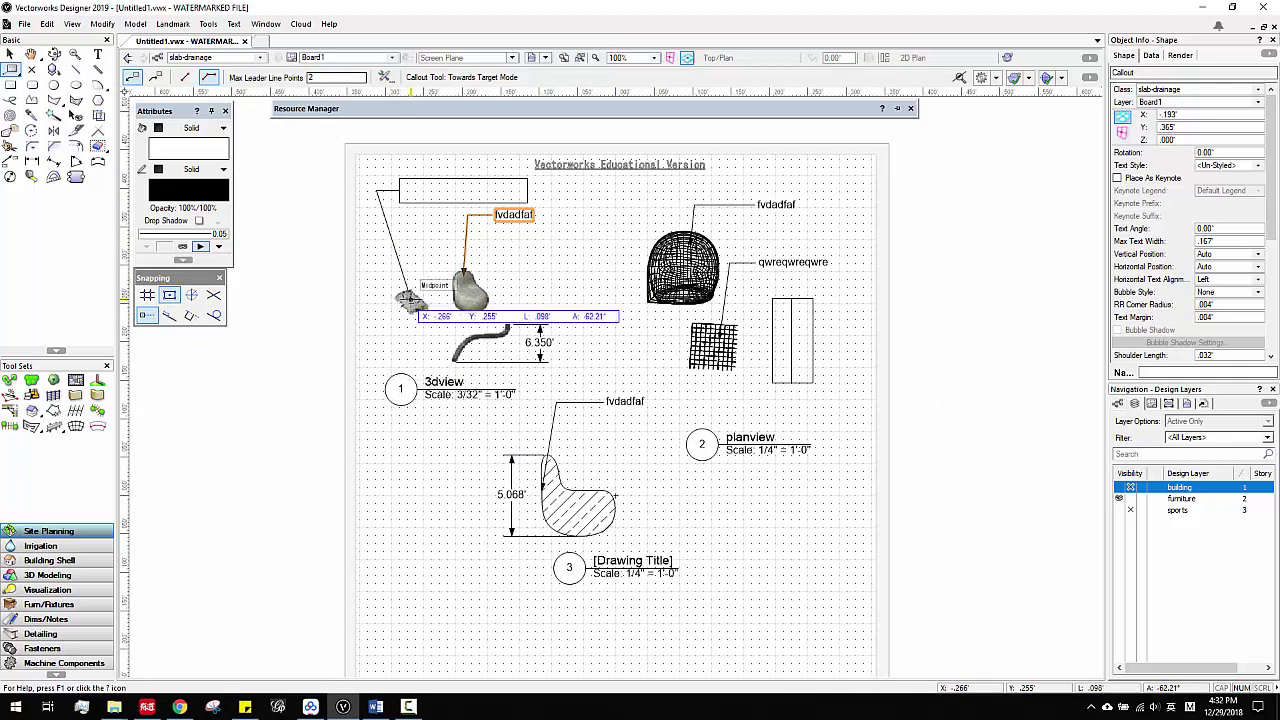
pyautogui.click(408, 297)
pyautogui.click(876, 510)
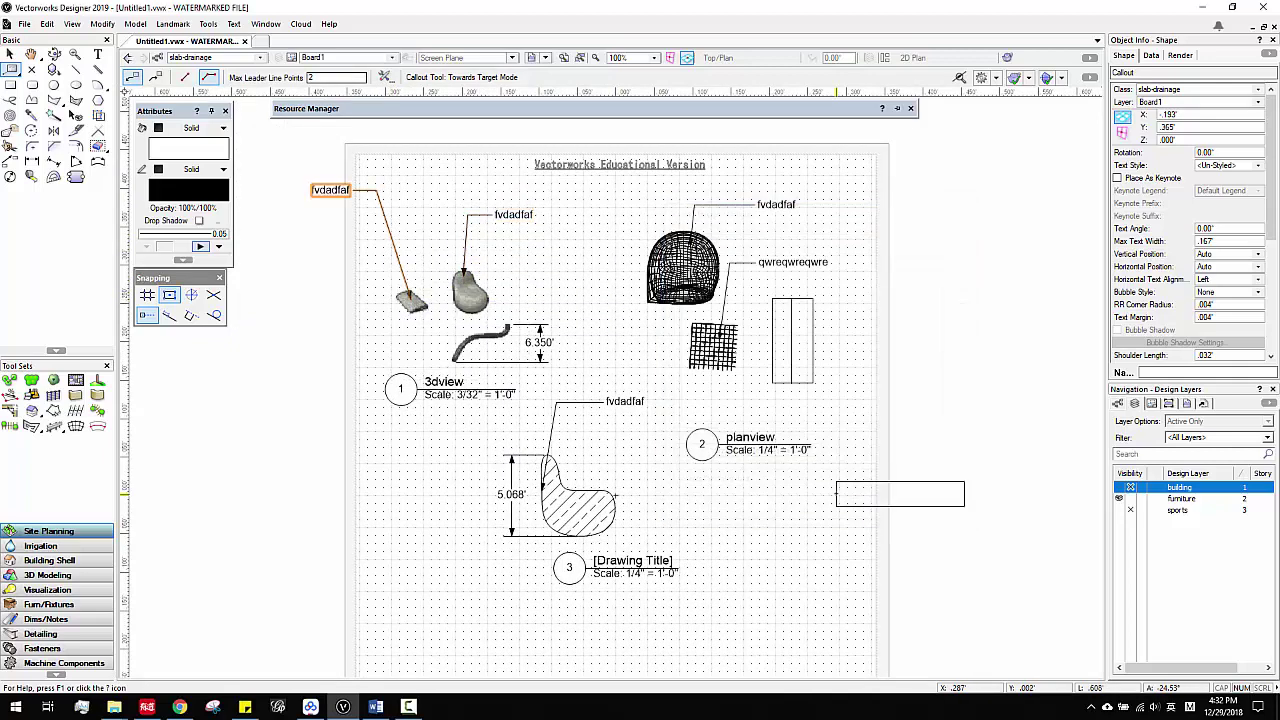
pyautogui.press('x')
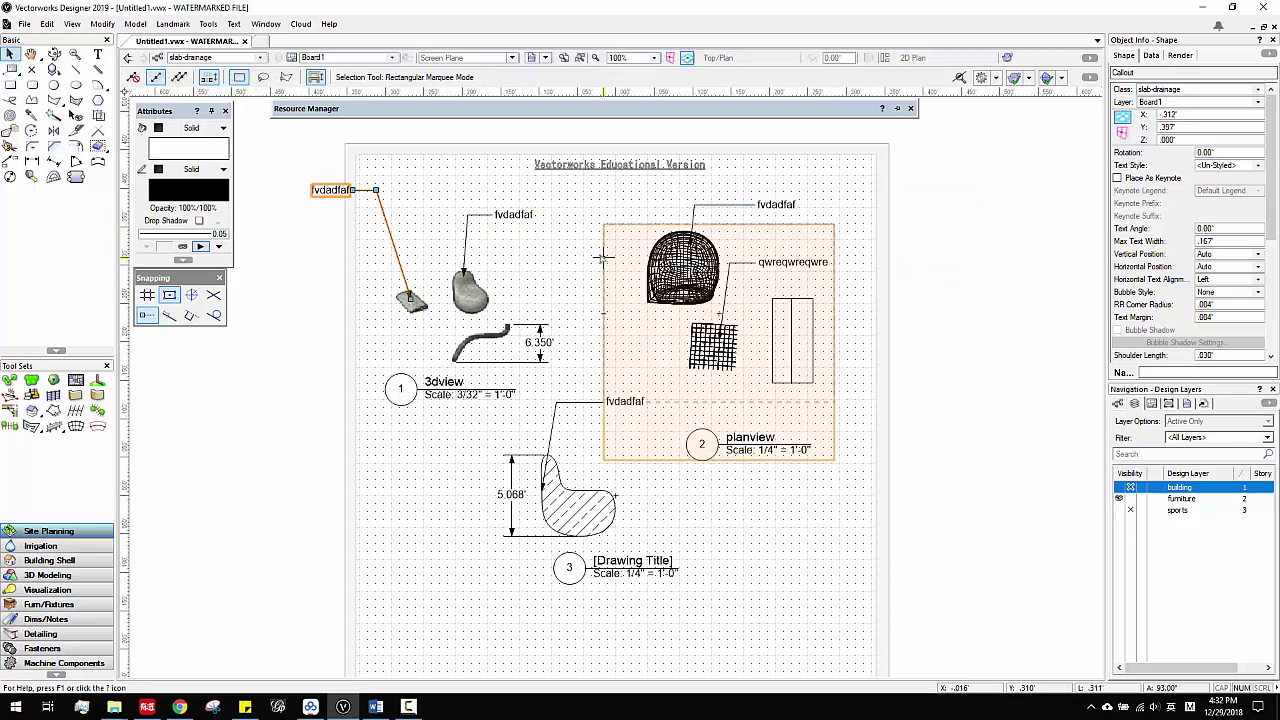
# Step: Open the text of the callout on the rounded mesh object in planview and close it without changes
pyautogui.moveTo(837, 226)
pyautogui.mouseDown(button='middle')
pyautogui.moveTo(795, 215)
pyautogui.moveTo(763, 291)
pyautogui.mouseUp(button='middle')
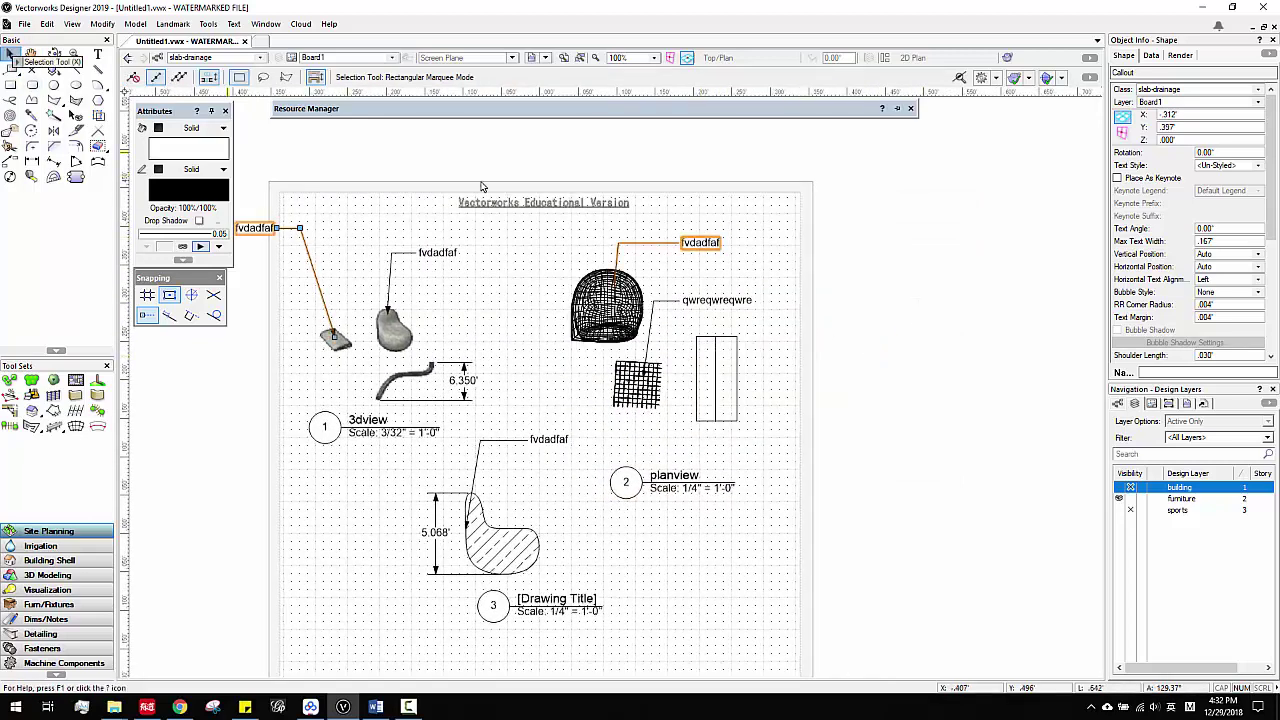
pyautogui.doubleClick(695, 242)
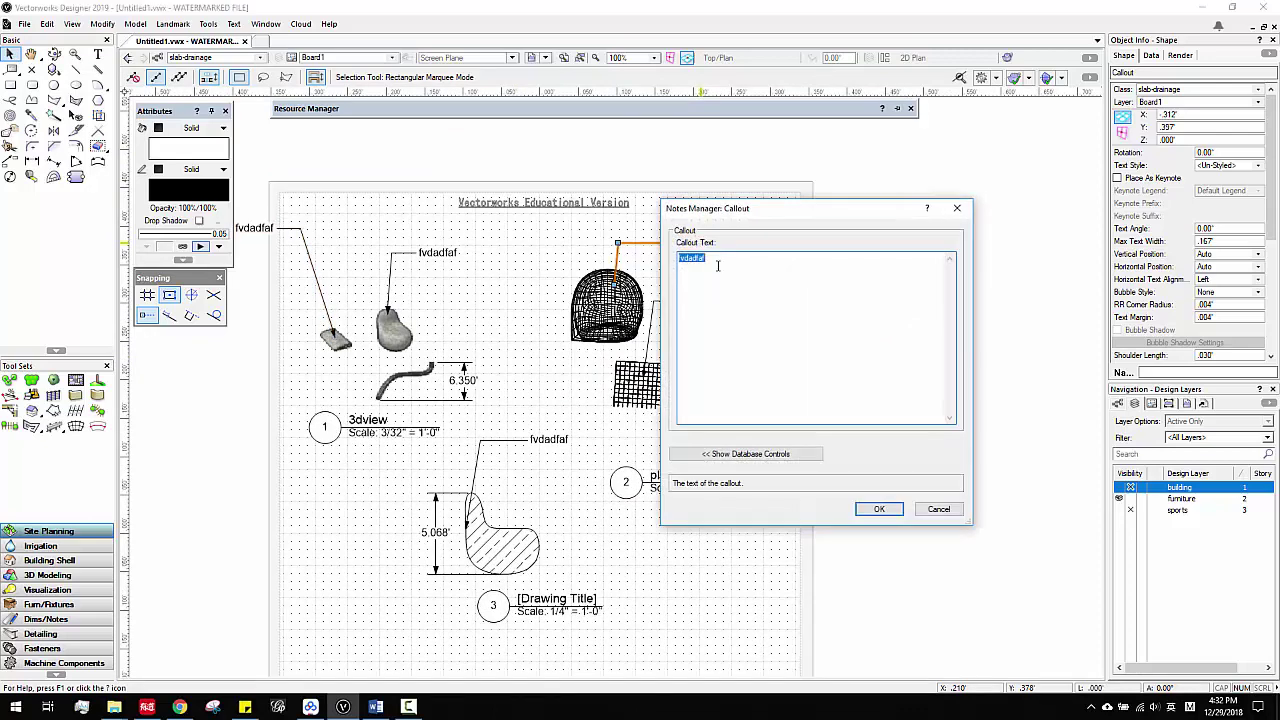
pyautogui.click(938, 507)
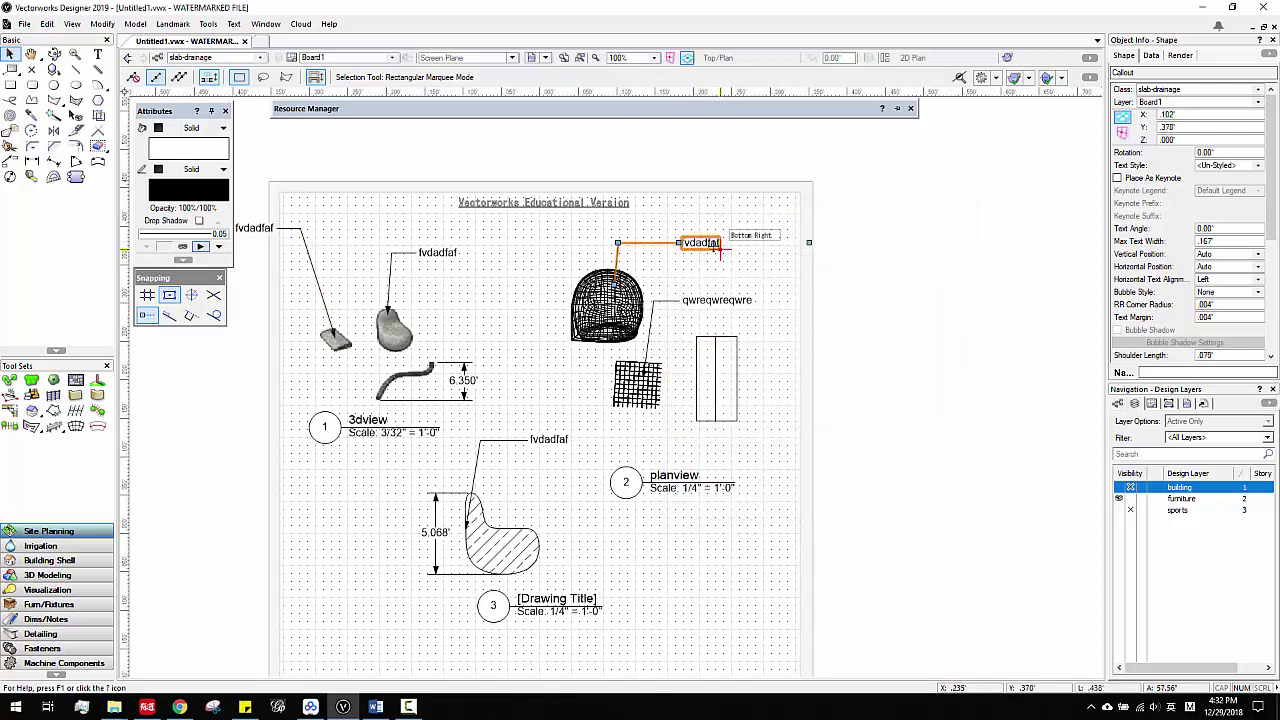
pyautogui.doubleClick(702, 244)
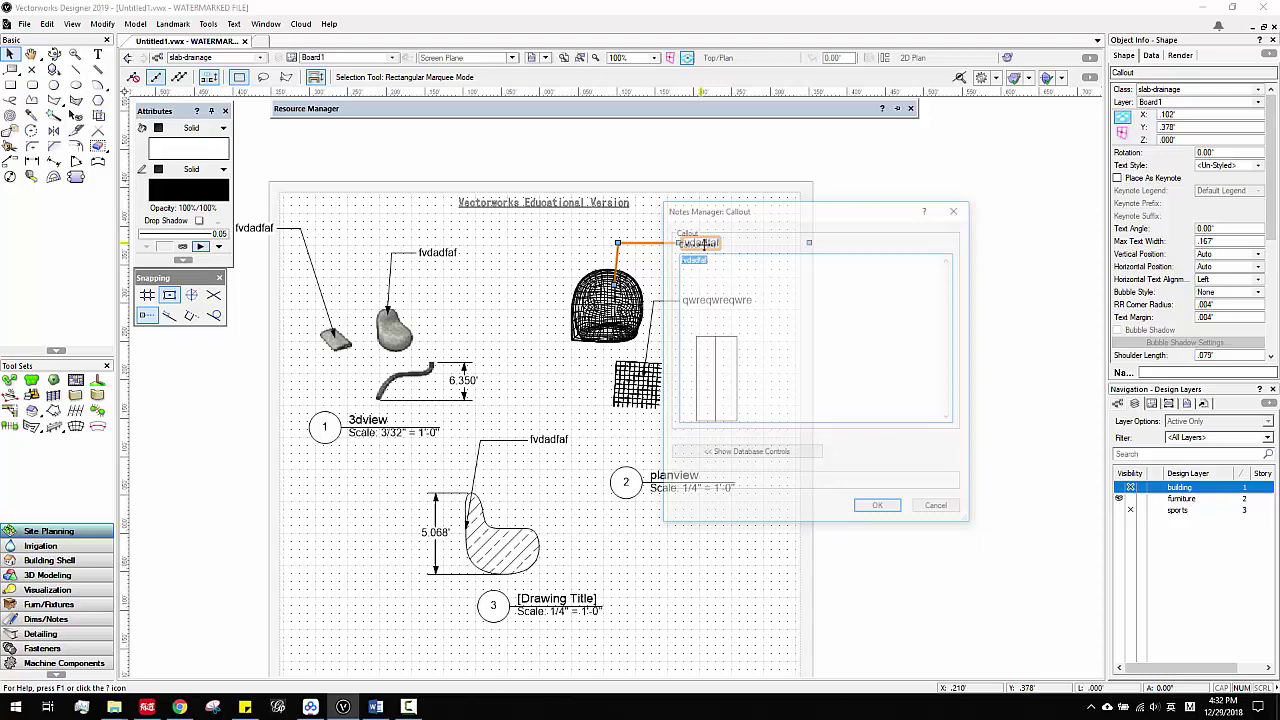
pyautogui.moveTo(740, 177); pyautogui.dragTo(893, 175)
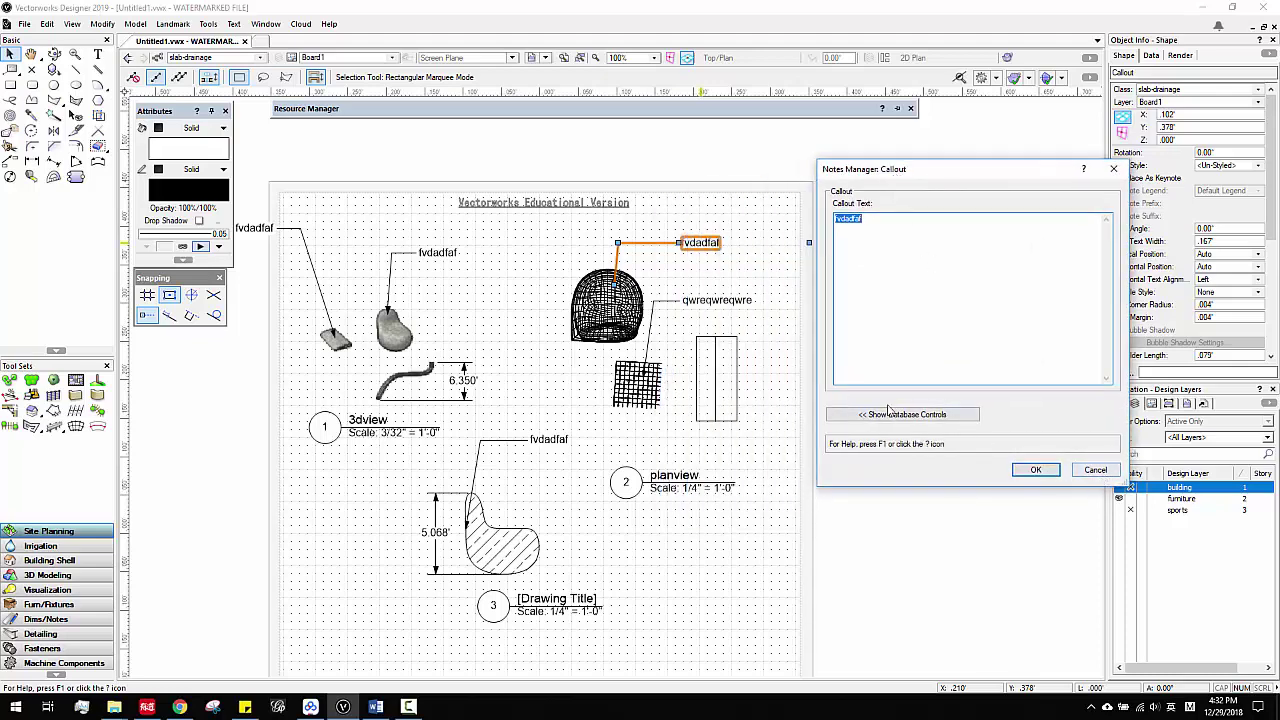
pyautogui.click(1095, 470)
# Step: Add a callout with the text "fvdadfaf" above the curved strip in the 3dview drawing, its leader pointing to the strip
pyautogui.scroll(2, 595, 385)
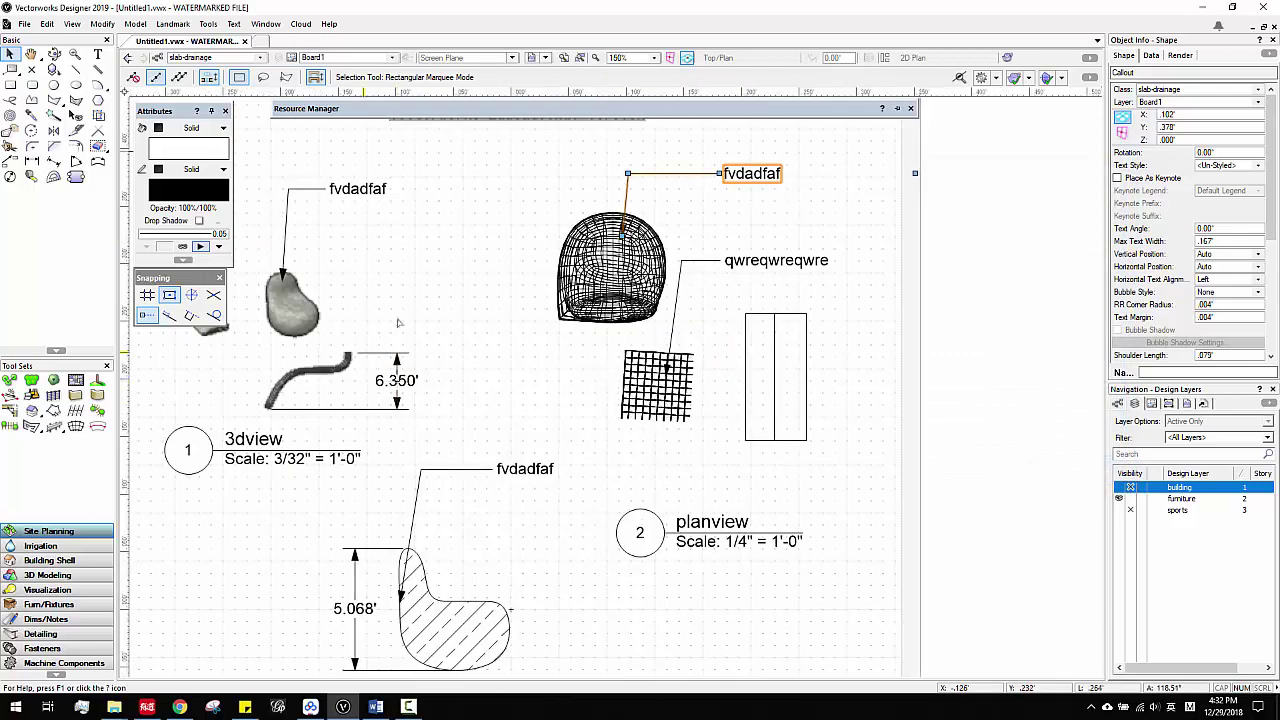
pyautogui.click(365, 190)
pyautogui.scroll(-2, 424, 196)
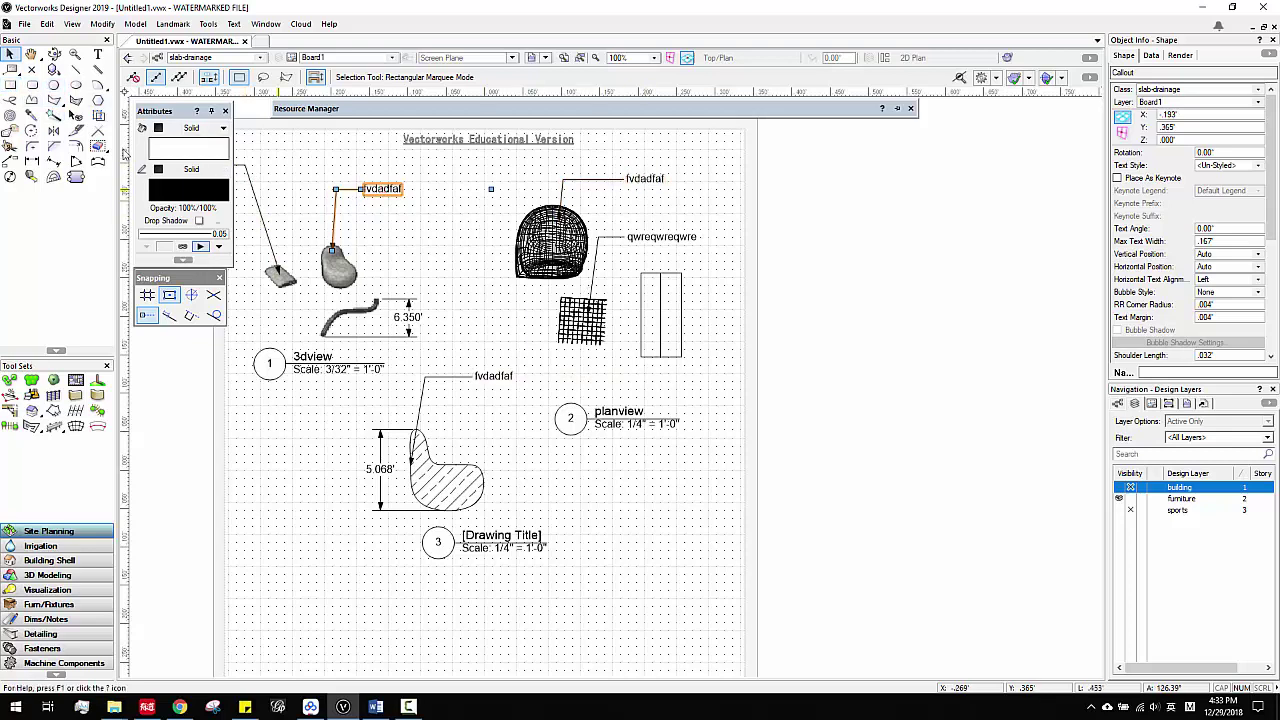
pyautogui.click(10, 69)
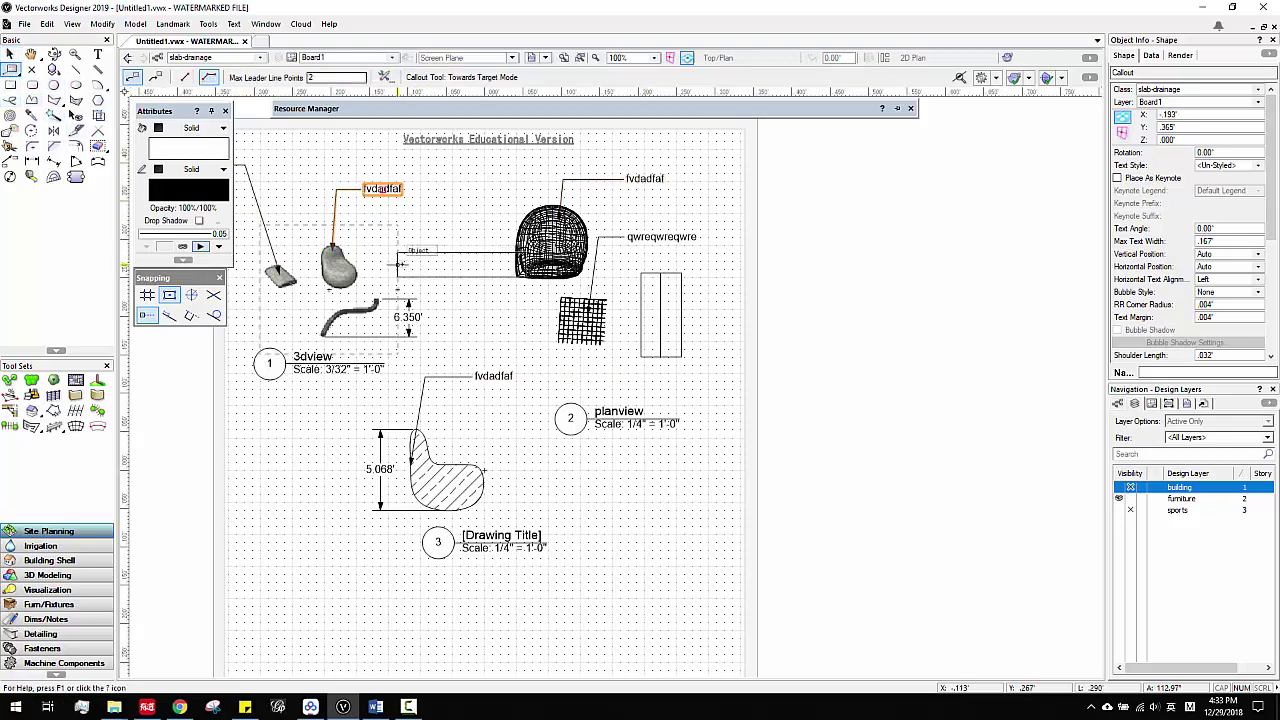
pyautogui.click(414, 268)
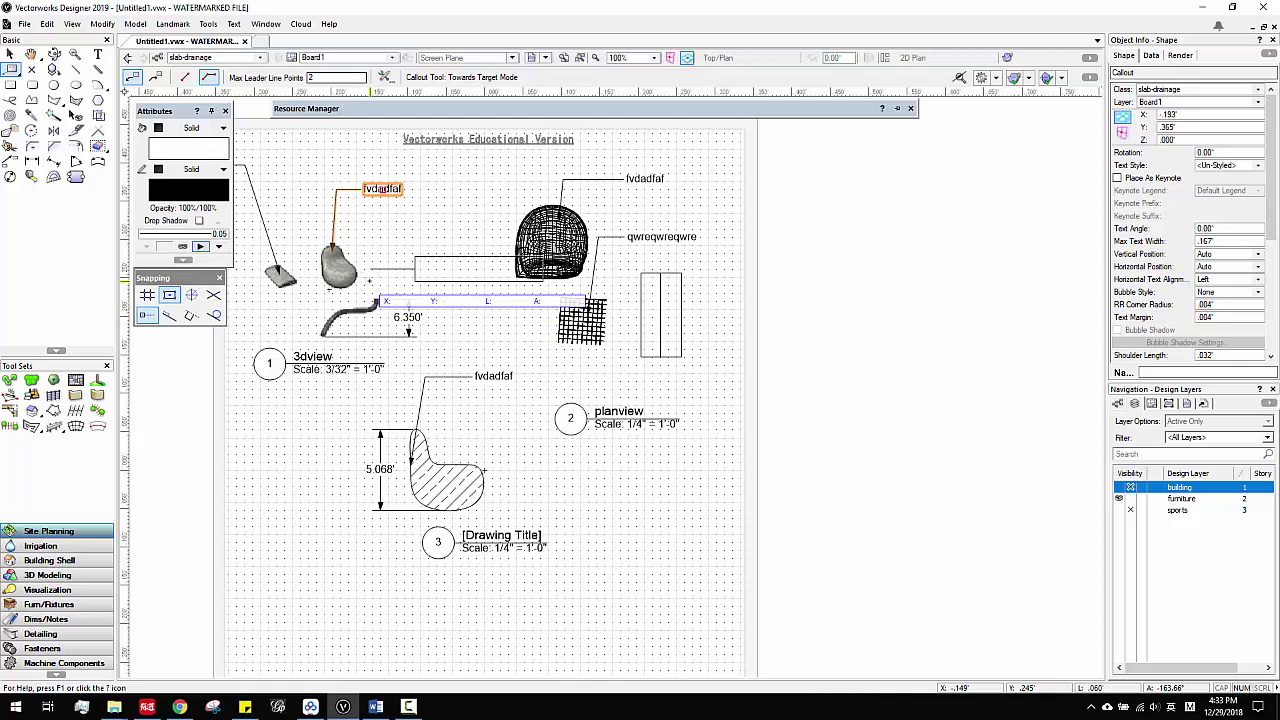
pyautogui.click(357, 310)
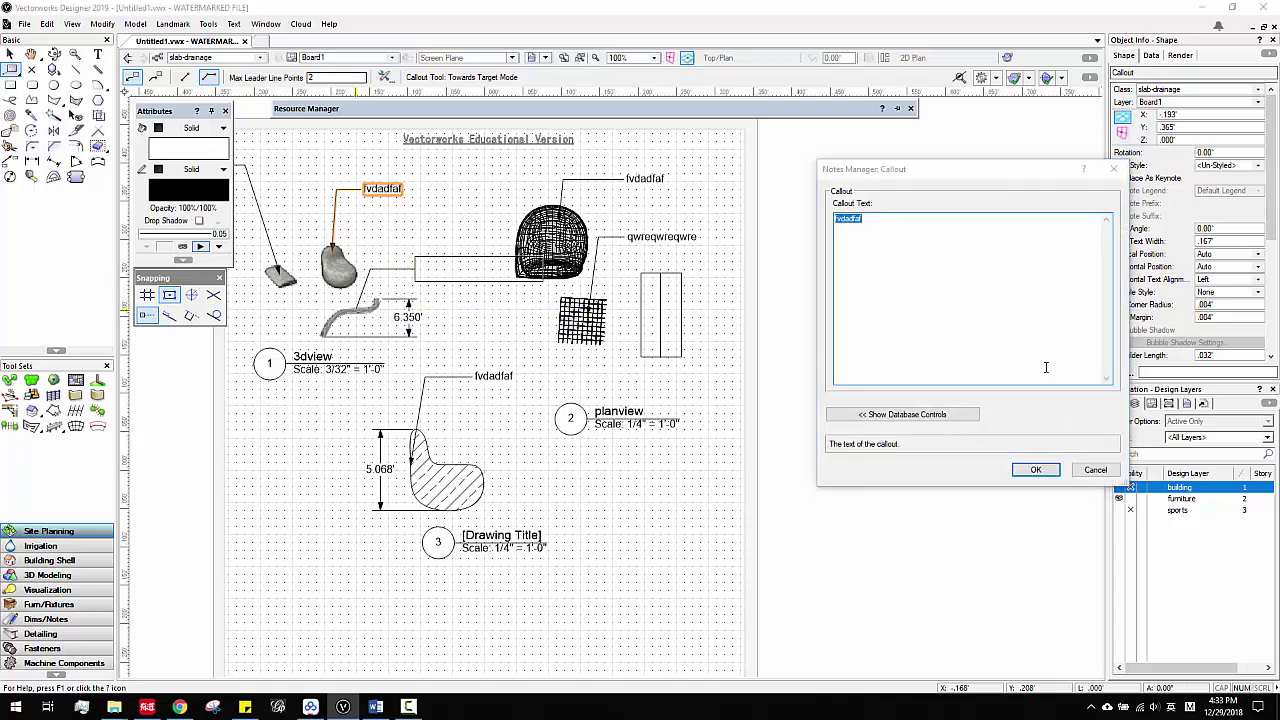
pyautogui.click(1035, 468)
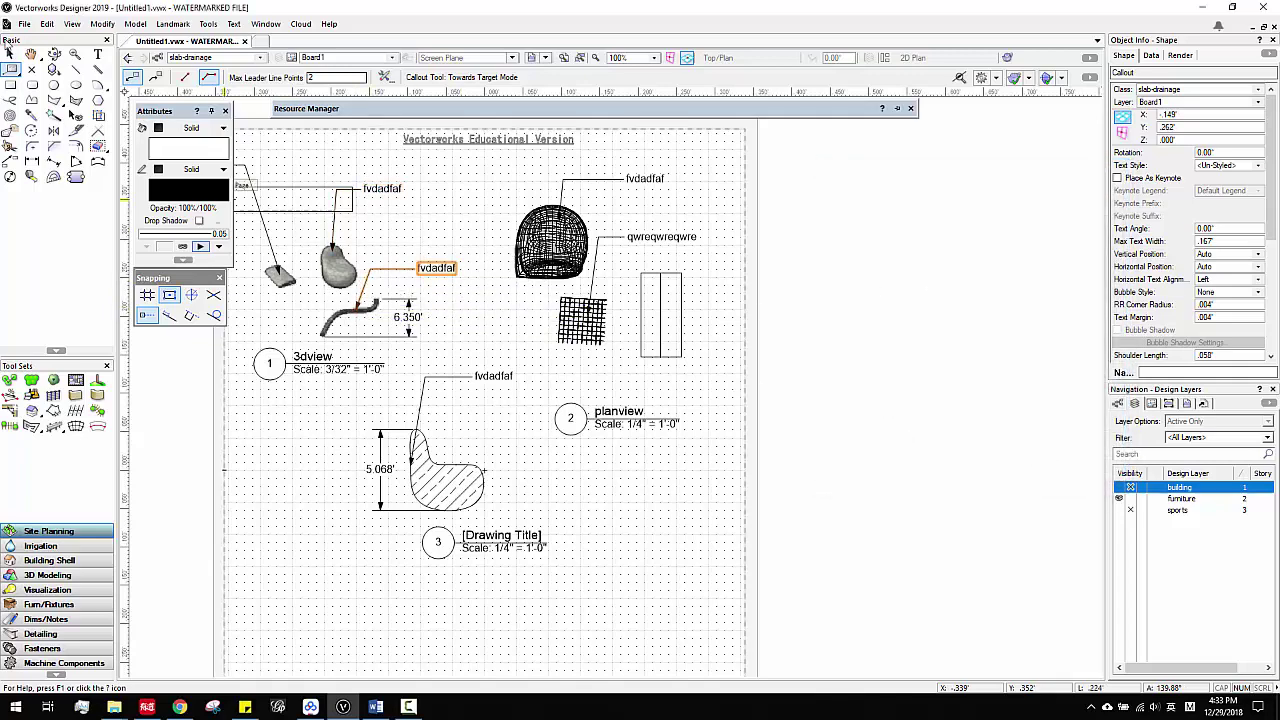
# Step: Open the text of the callout on the rounded mesh object in planview and show the notes database controls
pyautogui.click(10, 53)
pyautogui.doubleClick(643, 178)
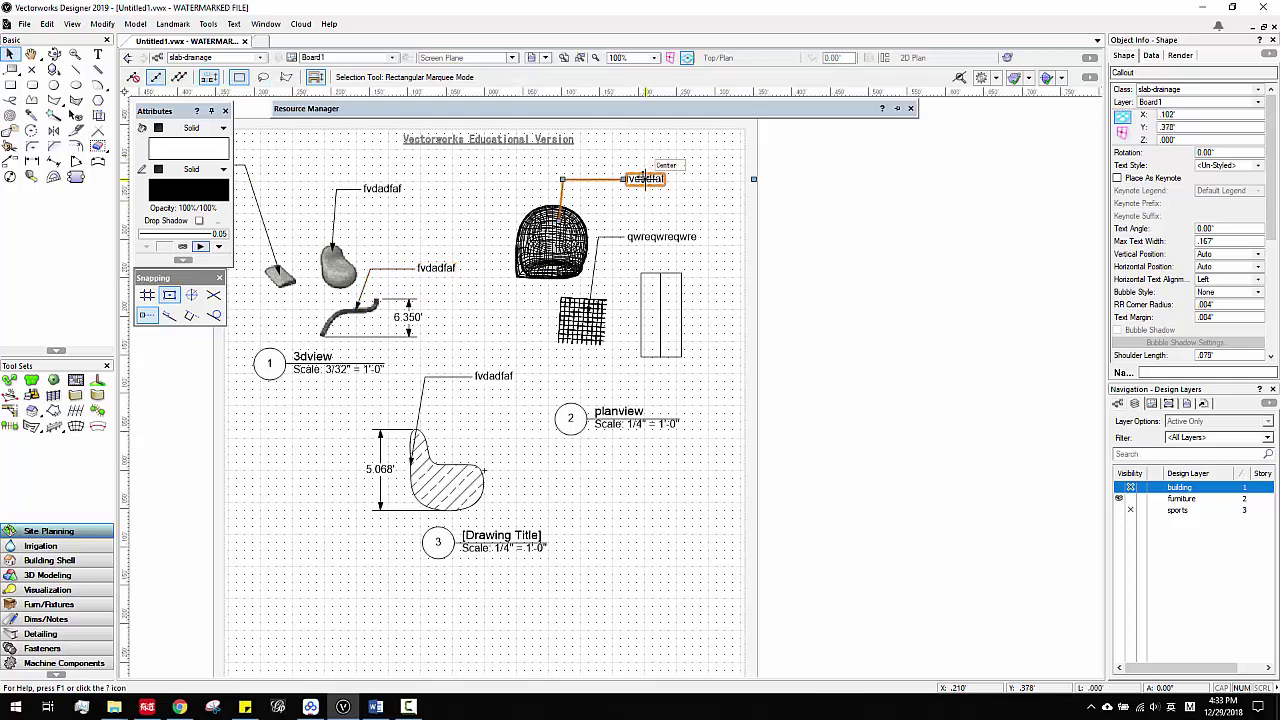
pyautogui.click(905, 416)
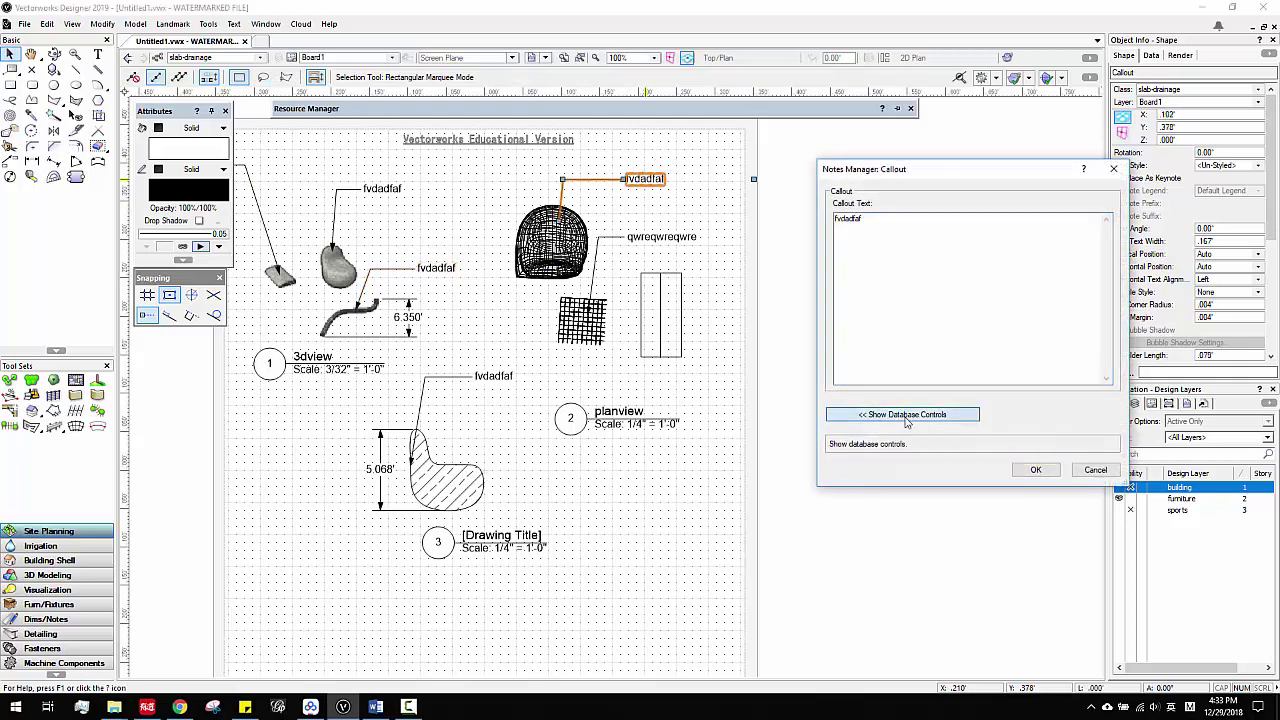
pyautogui.moveTo(757, 149); pyautogui.dragTo(915, 120)
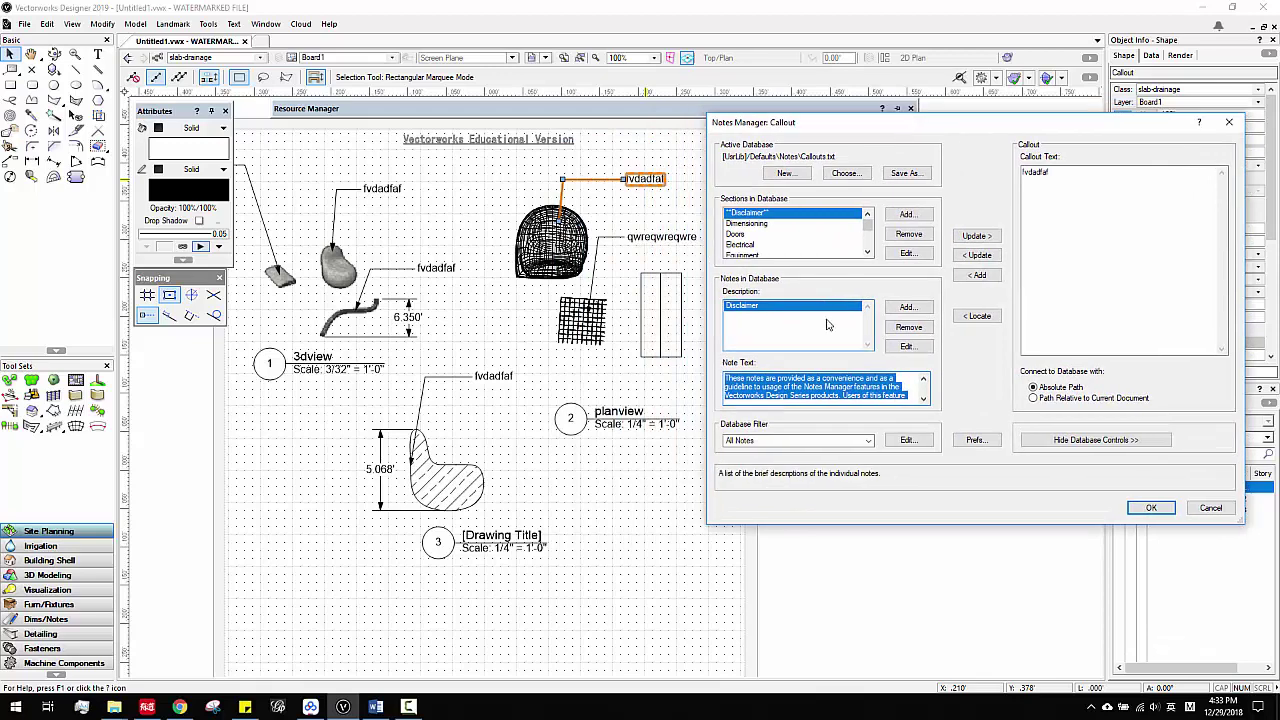
pyautogui.moveTo(706, 198)
pyautogui.mouseDown()
pyautogui.moveTo(679, 197)
pyautogui.moveTo(706, 197)
pyautogui.mouseUp()
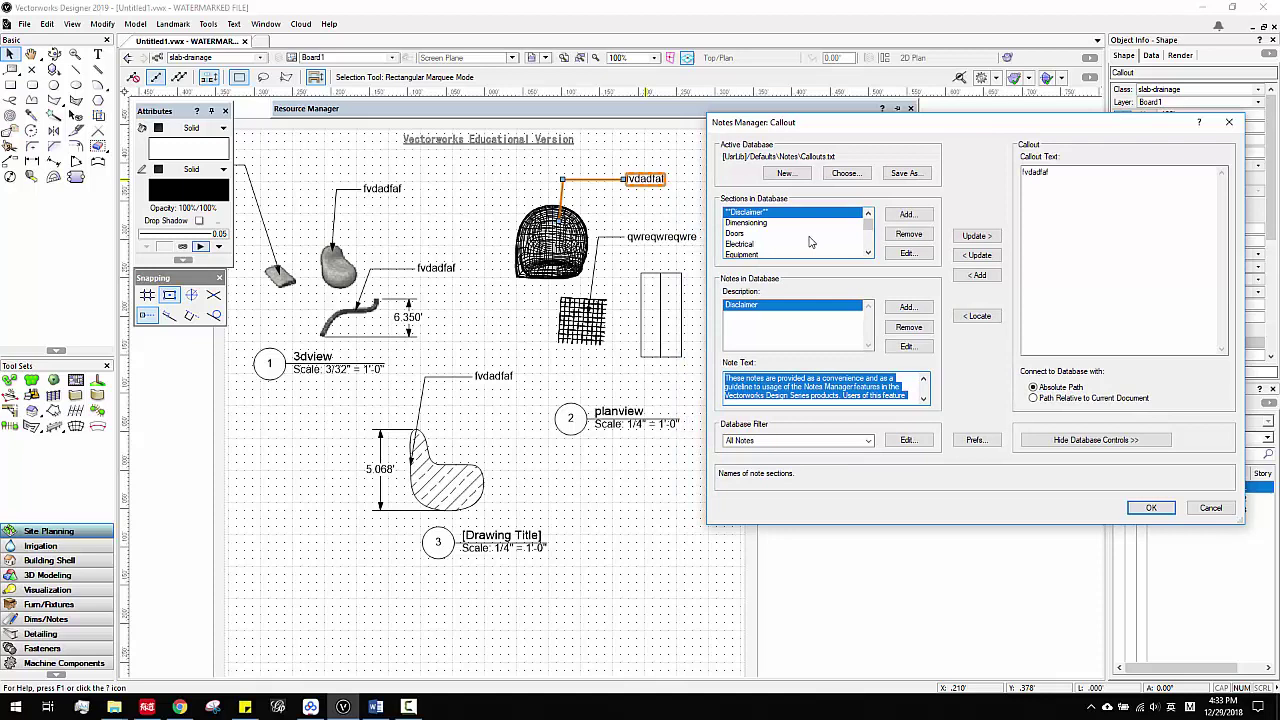
# Step: Browse the callout database sections, including WP/Thermal Prot, Windows and Sitework, to examine the notes they contain
pyautogui.scroll(-5, 810, 242)
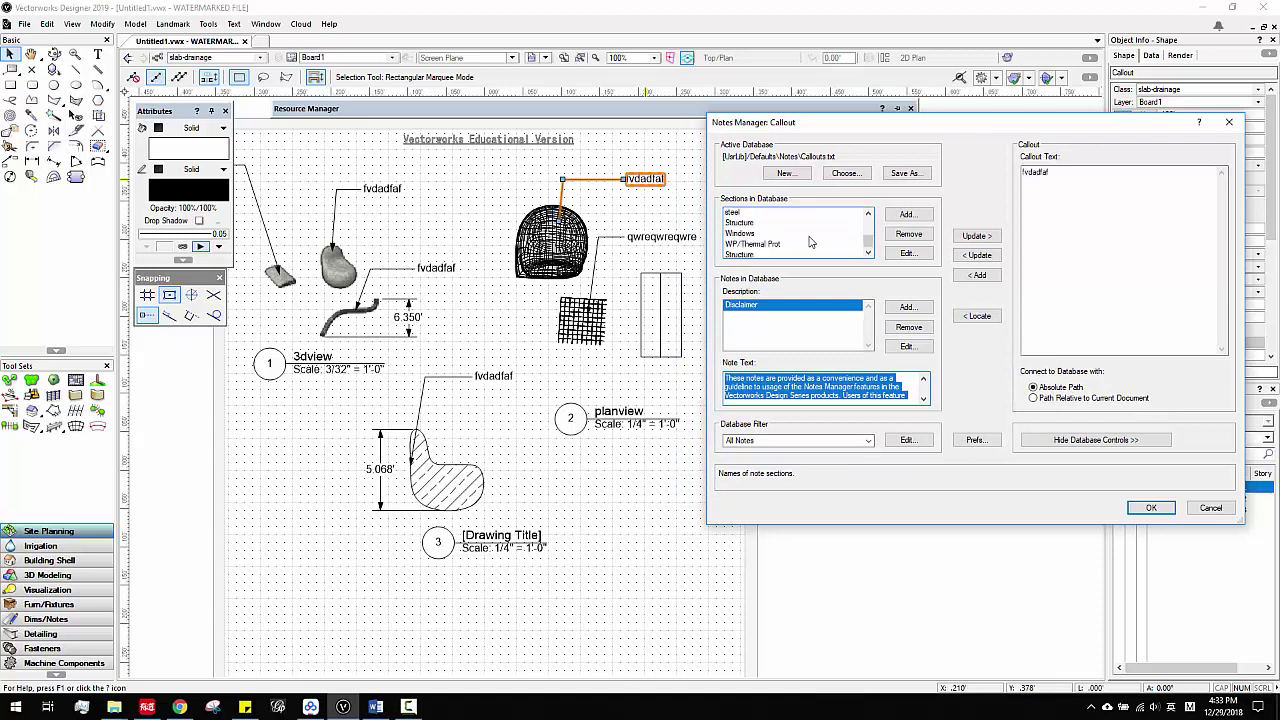
pyautogui.click(753, 256)
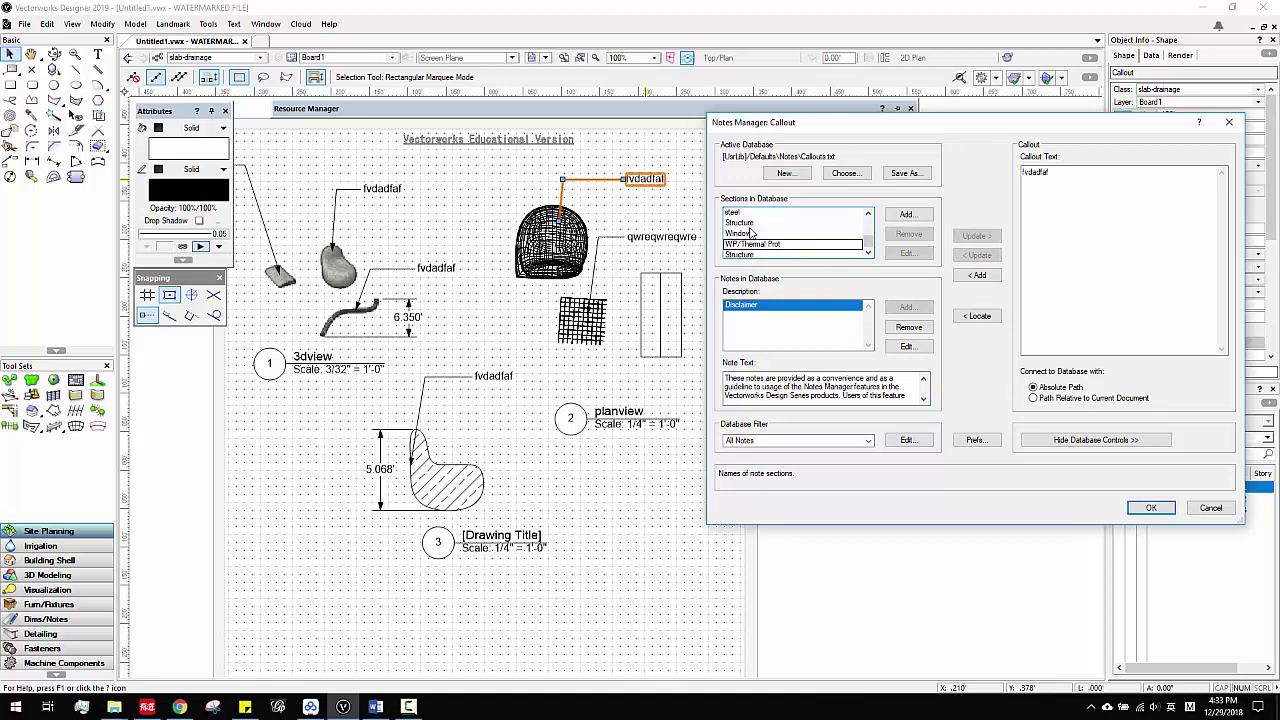
pyautogui.click(751, 225)
pyautogui.click(752, 244)
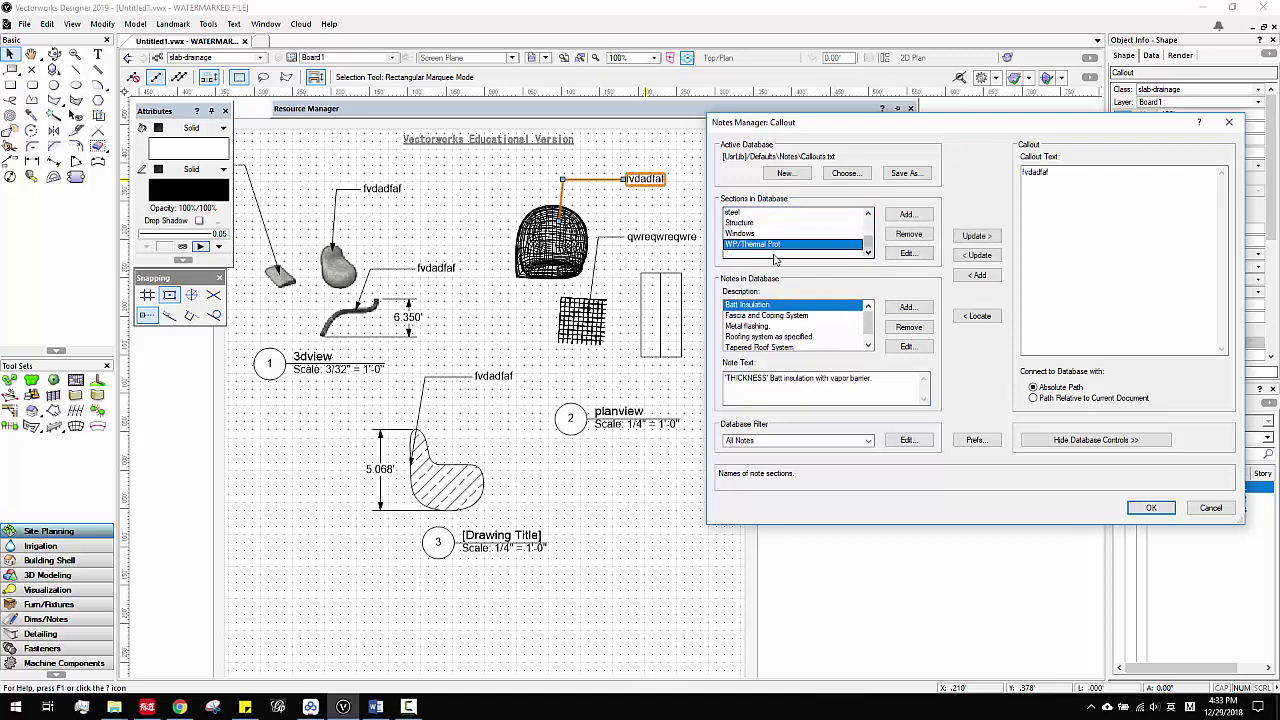
pyautogui.click(756, 235)
pyautogui.scroll(1, 752, 230)
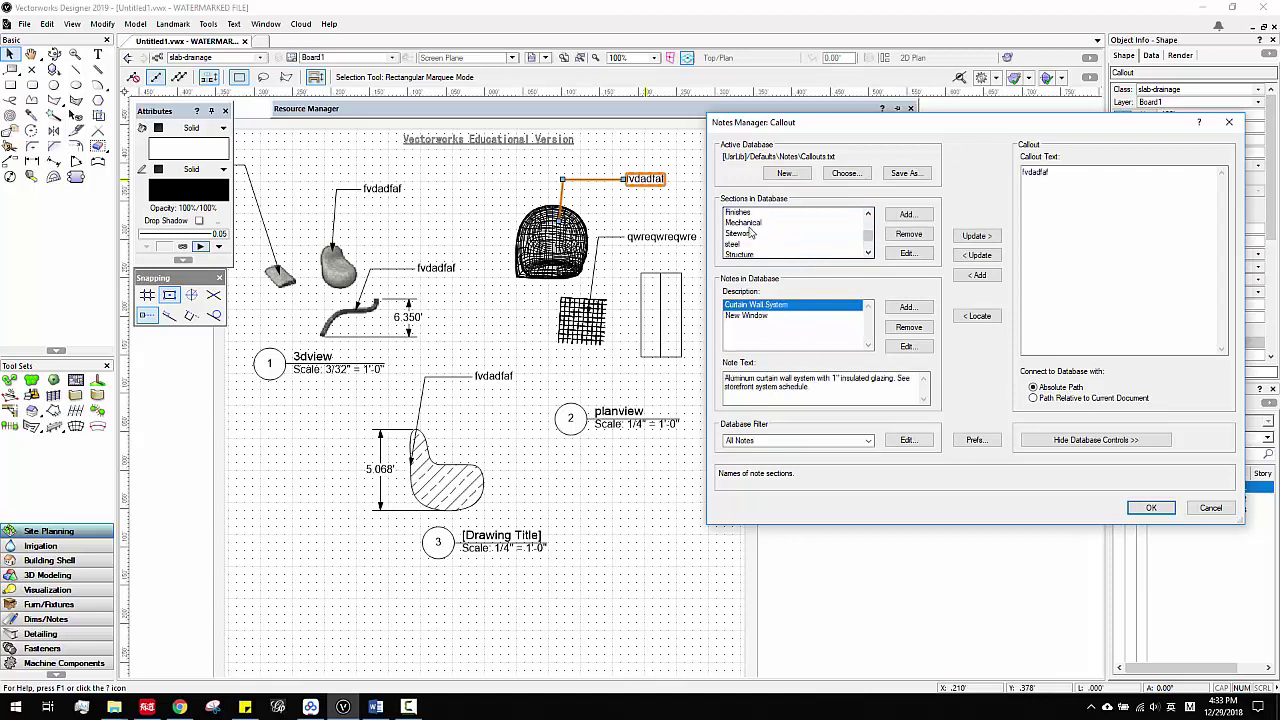
pyautogui.click(740, 246)
pyautogui.click(741, 235)
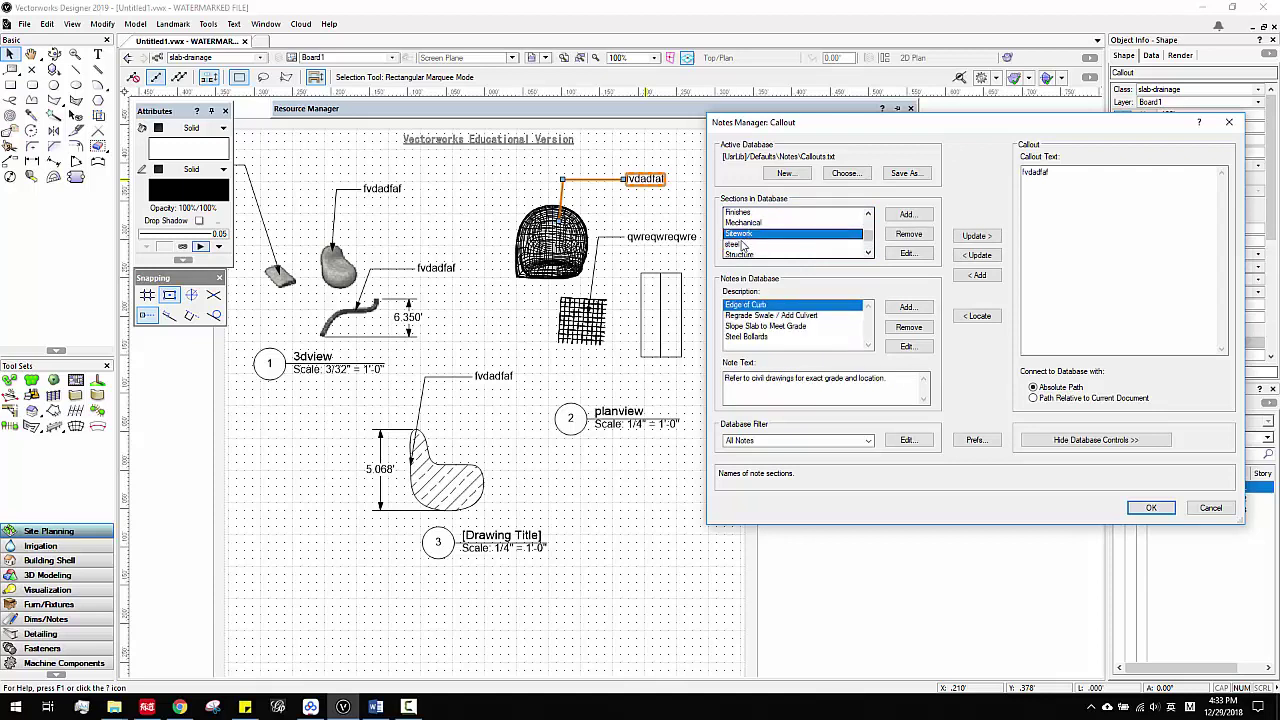
# Step: Delete the steel section and its notes from the callout database
pyautogui.click(742, 245)
pyautogui.click(908, 236)
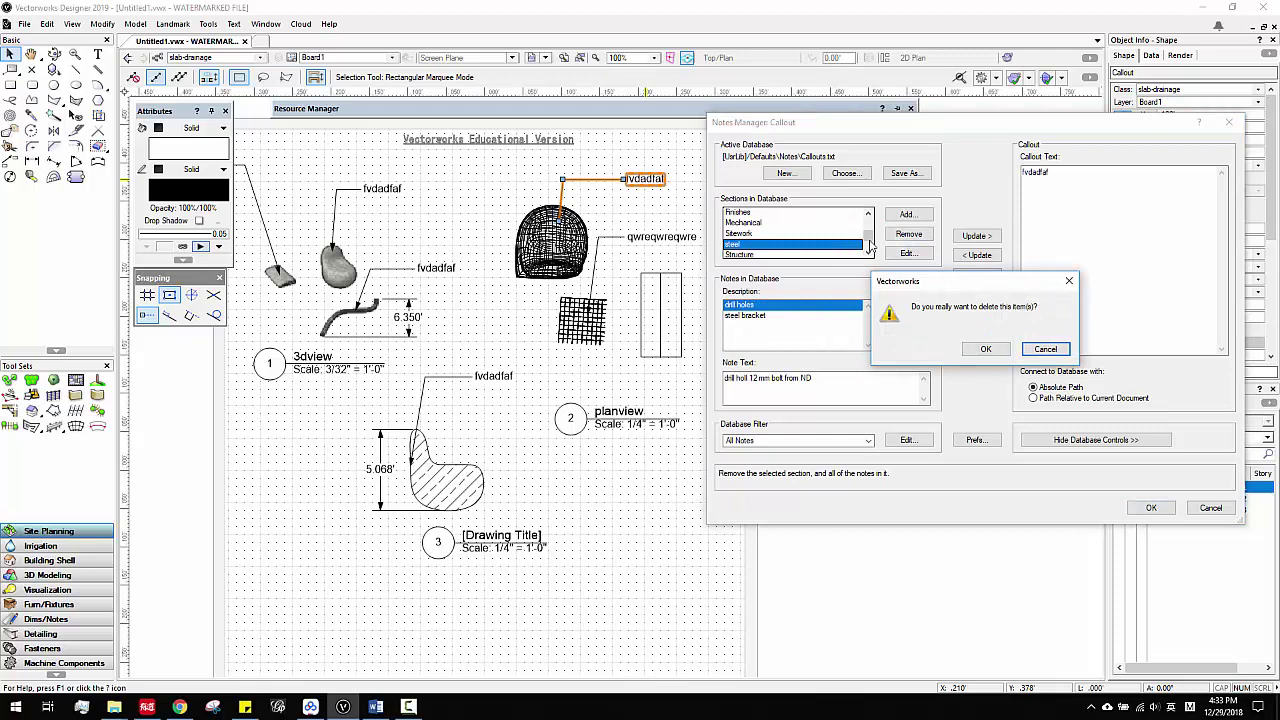
pyautogui.click(988, 351)
# Step: Add a new section named "Furnitures" to the callout database
pyautogui.scroll(-1, 782, 245)
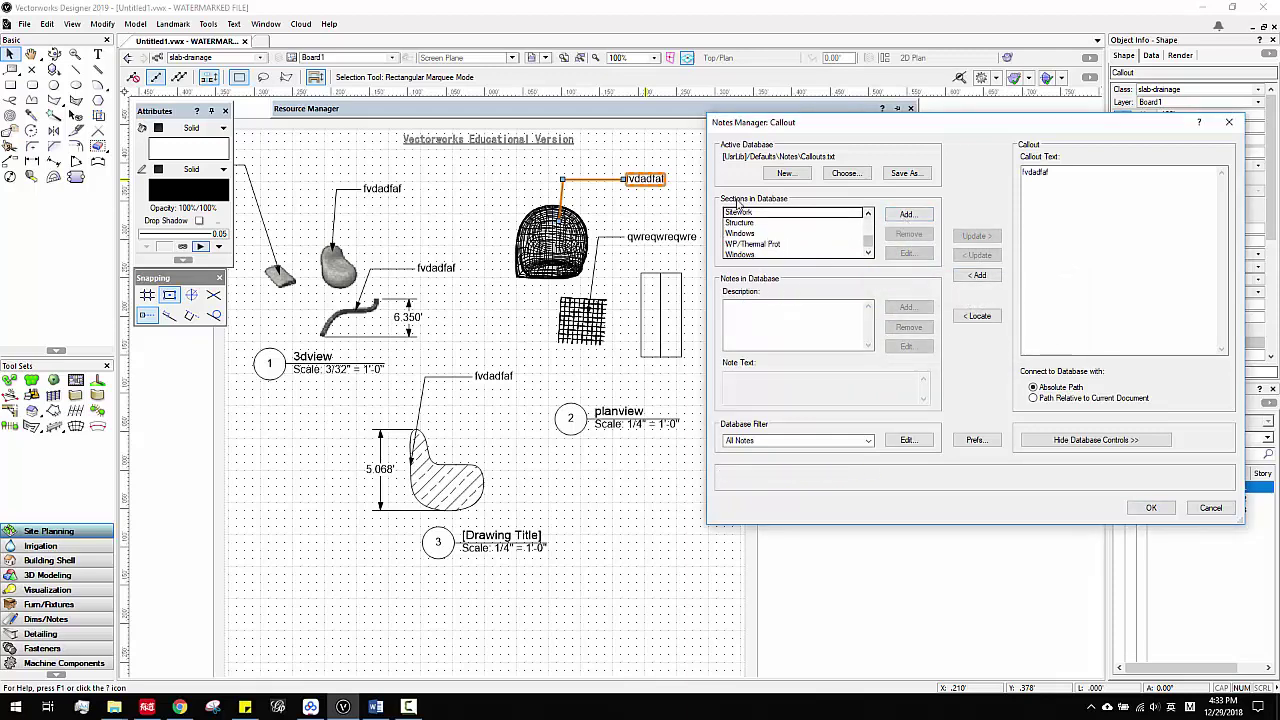
pyautogui.click(906, 214)
pyautogui.moveTo(958, 290); pyautogui.dragTo(871, 267)
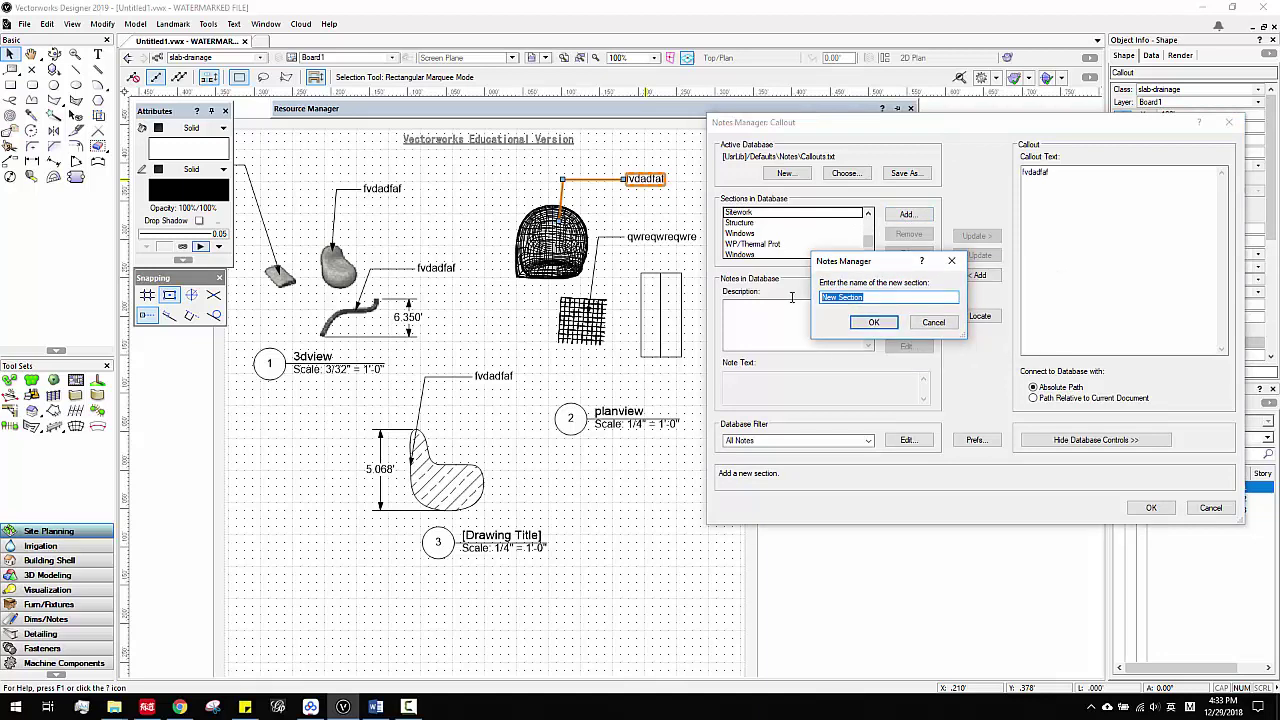
pyautogui.write('Furnitures')
pyautogui.press('Return')
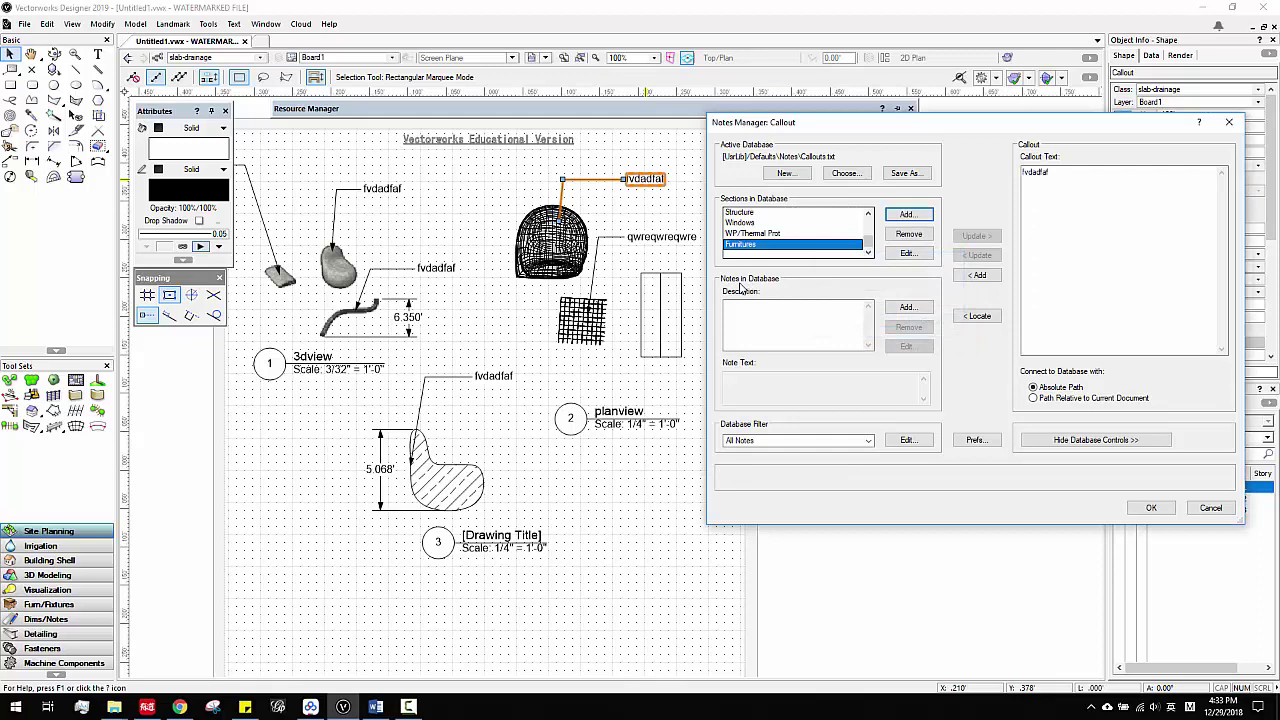
# Step: Start a new note in the Furnitures section with the text "round bench, with stone material made from midwest; There is a 100 lb limit."
pyautogui.click(905, 308)
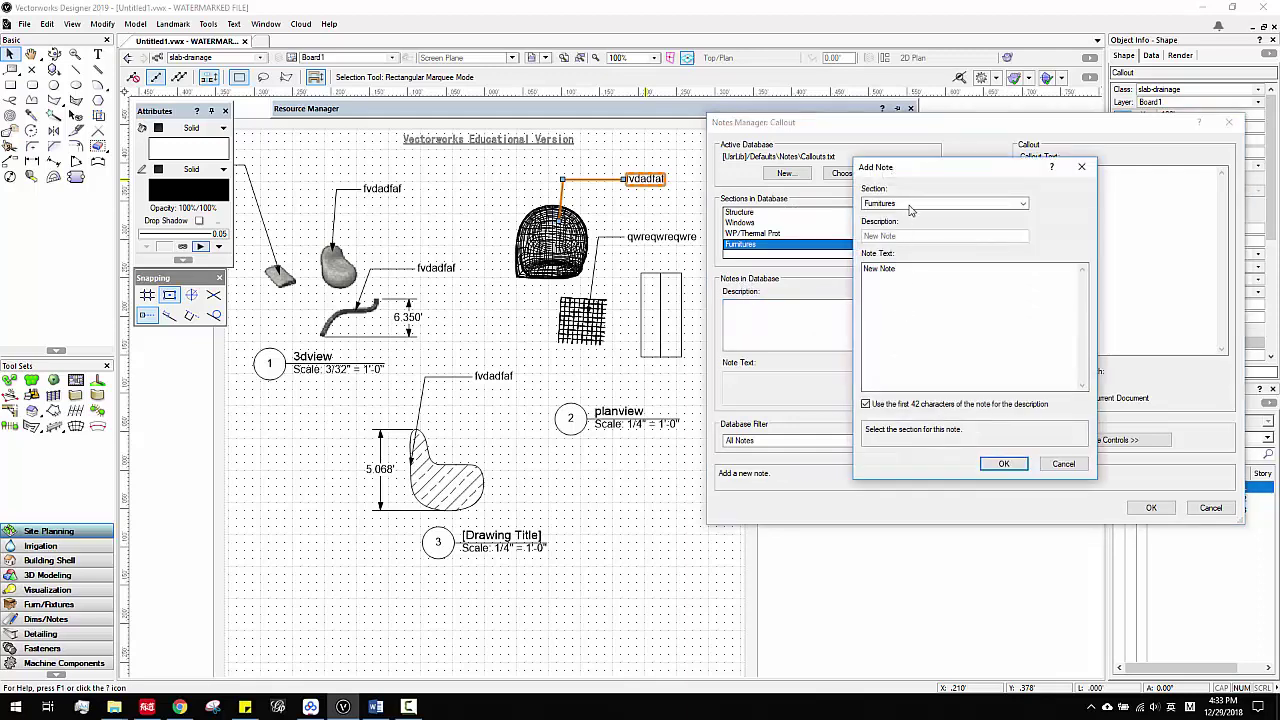
pyautogui.click(897, 272)
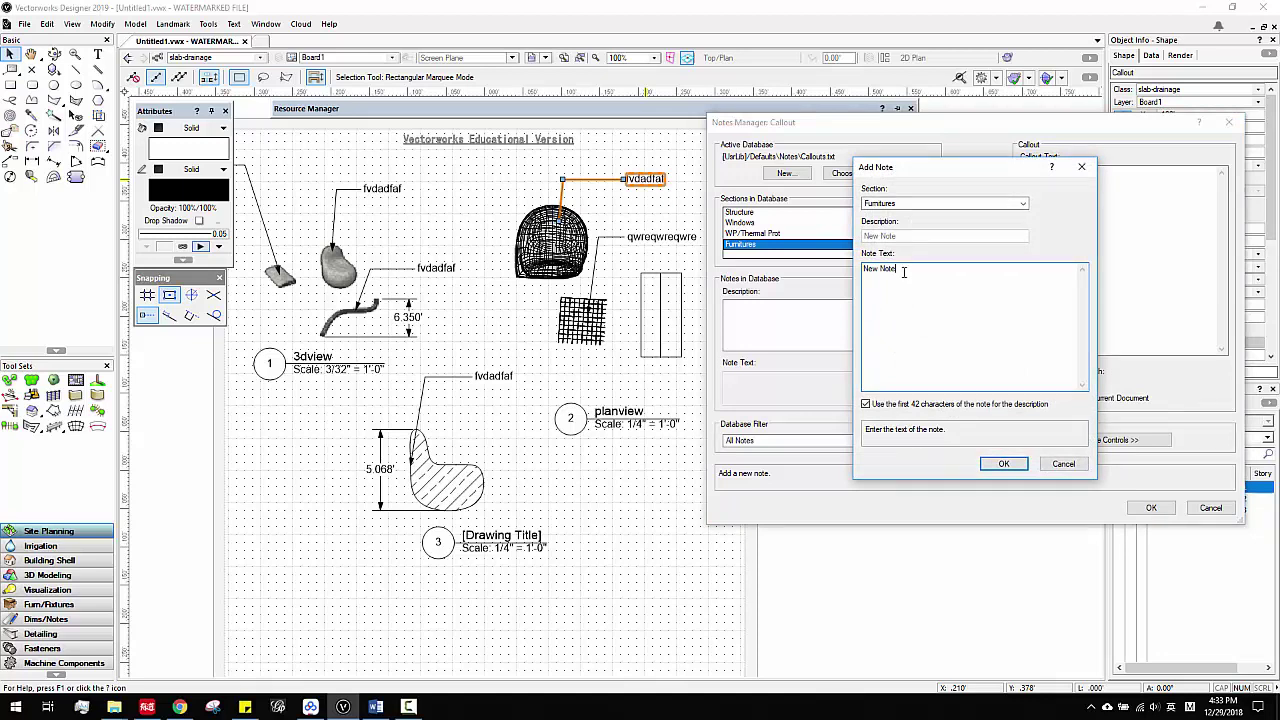
pyautogui.moveTo(904, 272); pyautogui.dragTo(593, 244)
pyautogui.write('round bench, with')
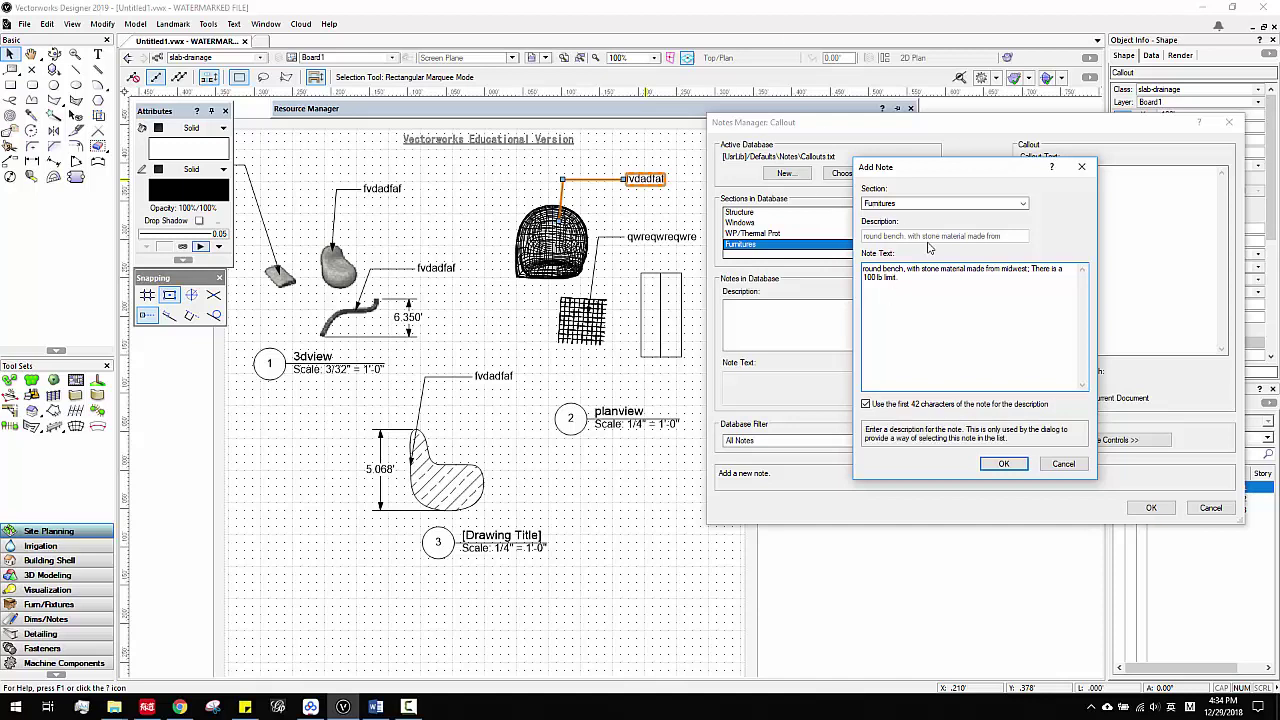
# Step: Give the bench note the custom description "Round Stone Bench" instead of its first 42 characters, and save the note
pyautogui.click(865, 404)
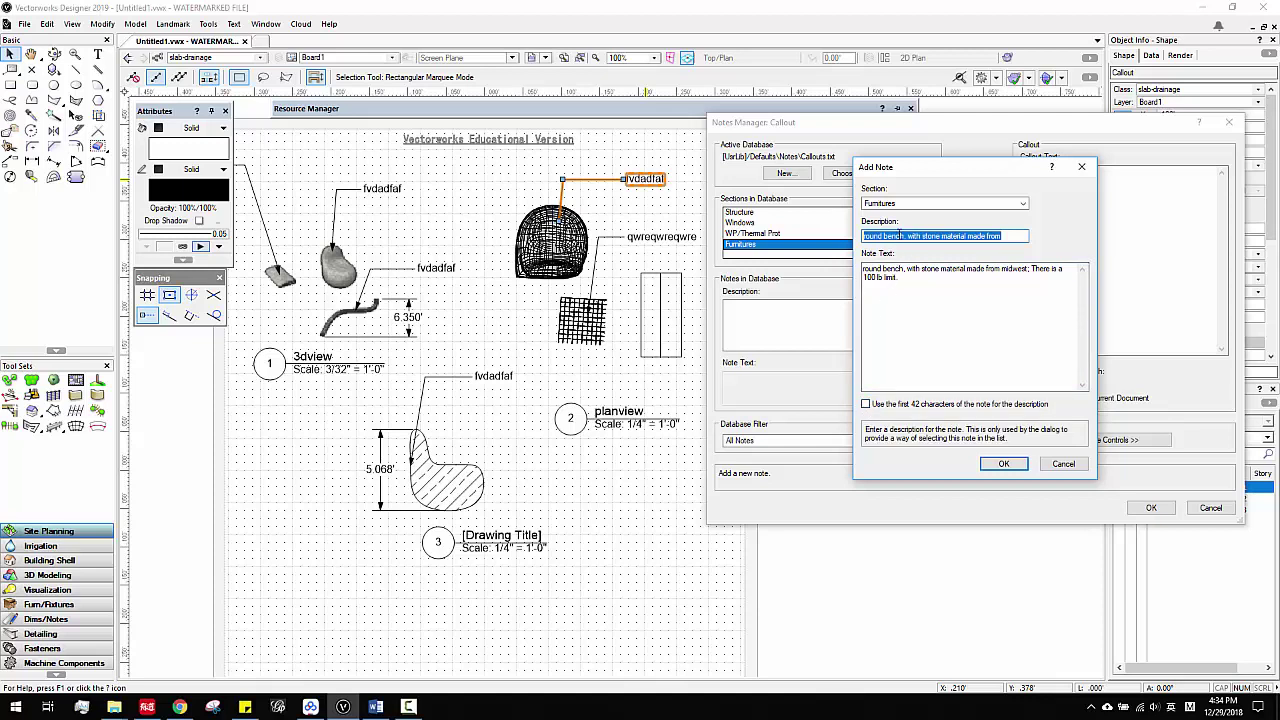
pyautogui.moveTo(1003, 235); pyautogui.dragTo(852, 237)
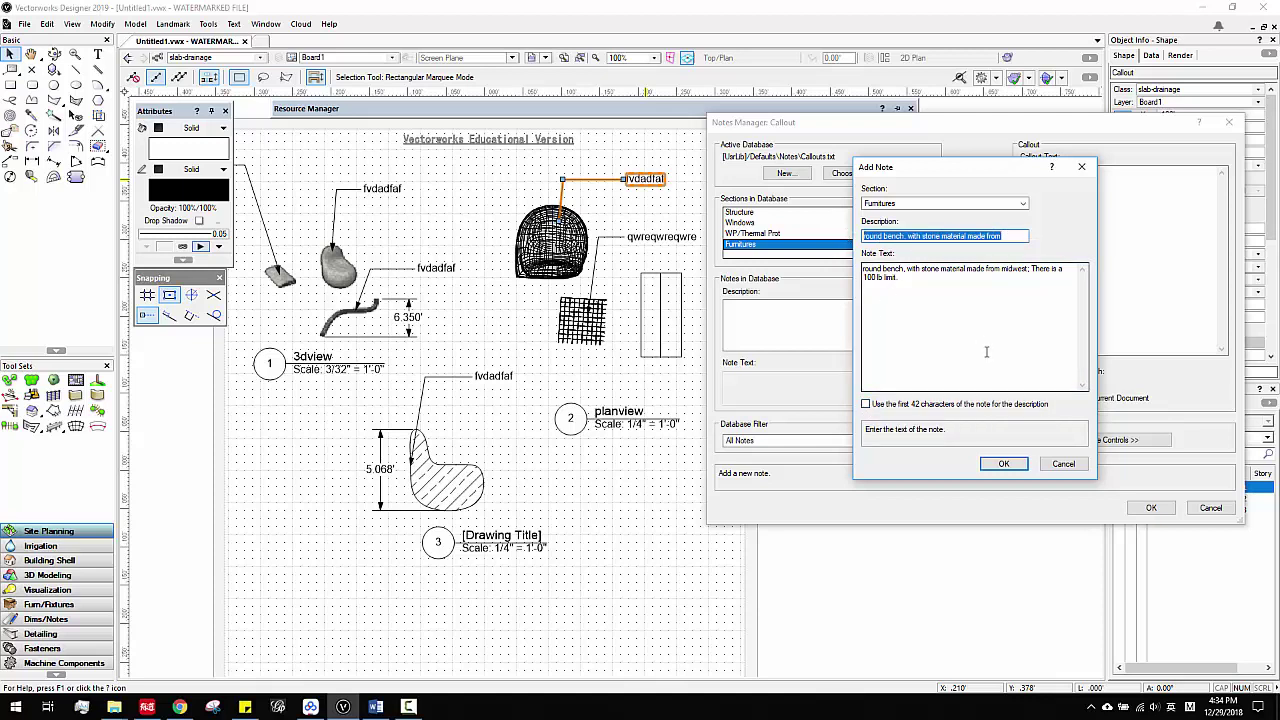
pyautogui.write('round Stone')
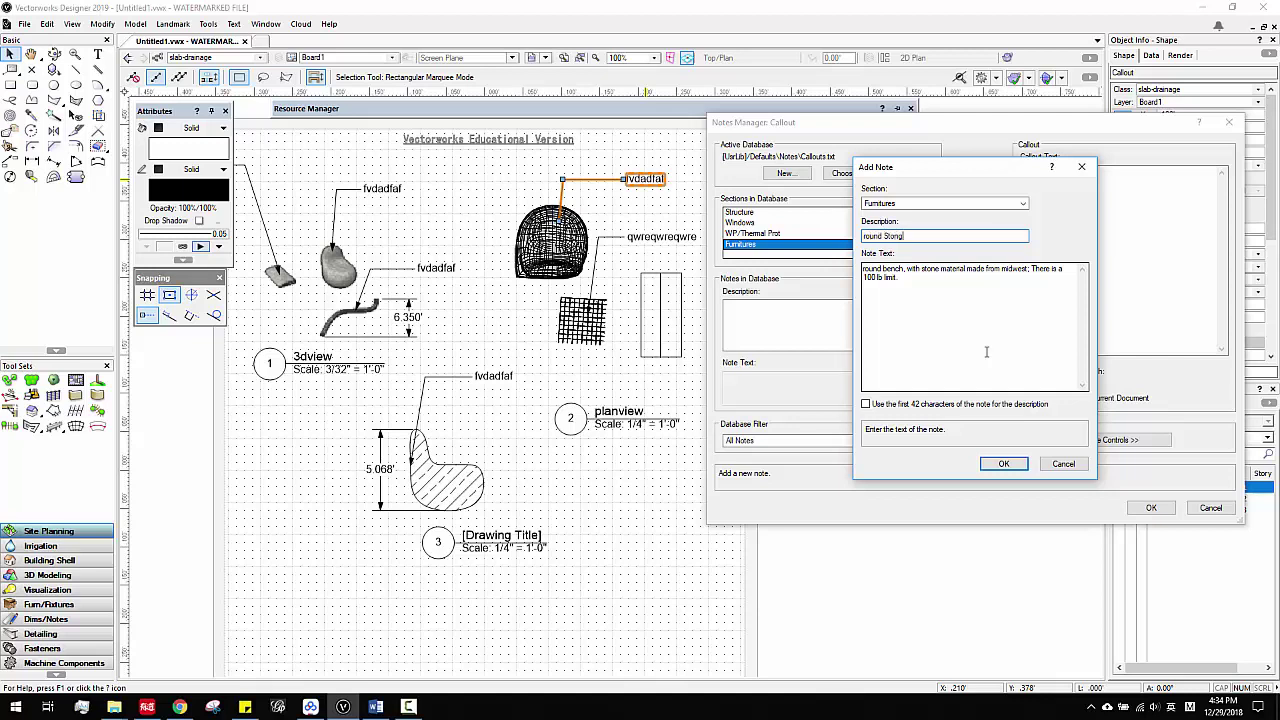
pyautogui.press('BackSpace')
pyautogui.press('BackSpace')
pyautogui.press('BackSpace')
pyautogui.press('BackSpace')
pyautogui.press('BackSpace')
pyautogui.press('BackSpace')
pyautogui.press('BackSpace')
pyautogui.press('BackSpace')
pyautogui.press('BackSpace')
pyautogui.press('BackSpace')
pyautogui.write('Round')
pyautogui.click(996, 462)
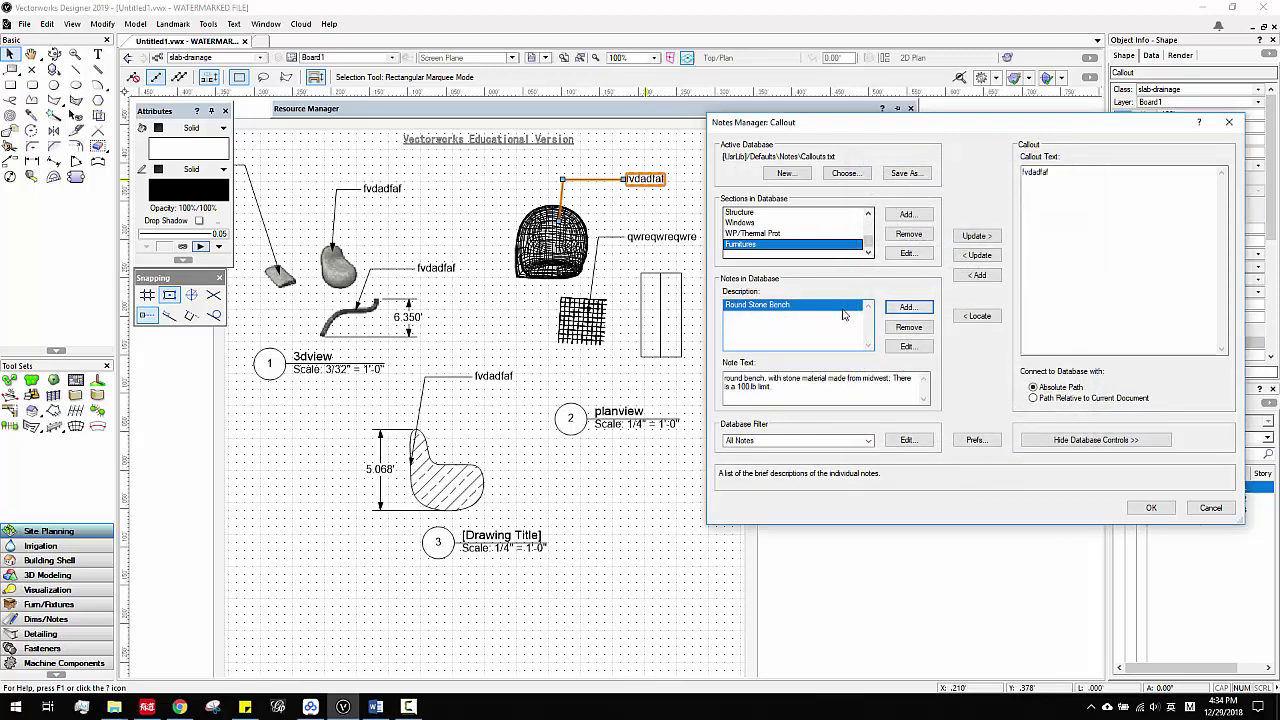
# Step: Add a second Furnitures note described as "foot pad" with the text "foot pad. It is made from midwest. it has anti-slippery functions"
pyautogui.click(906, 308)
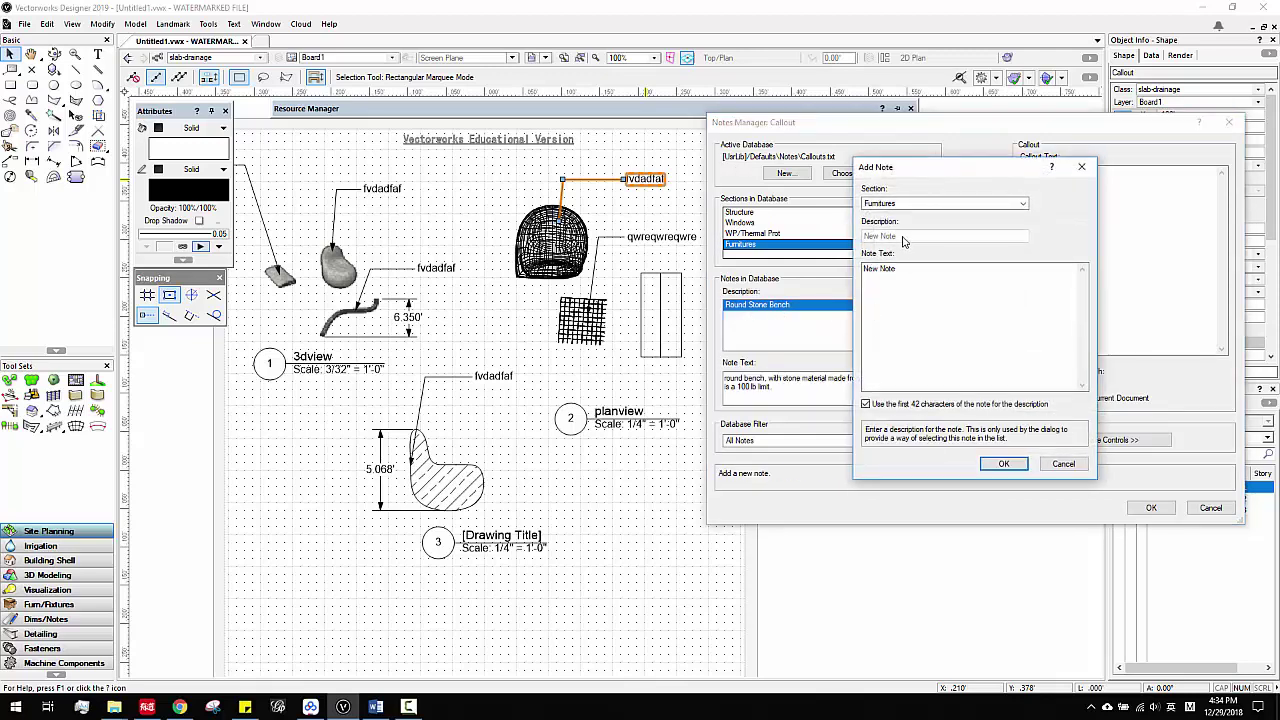
pyautogui.moveTo(902, 272); pyautogui.dragTo(815, 262)
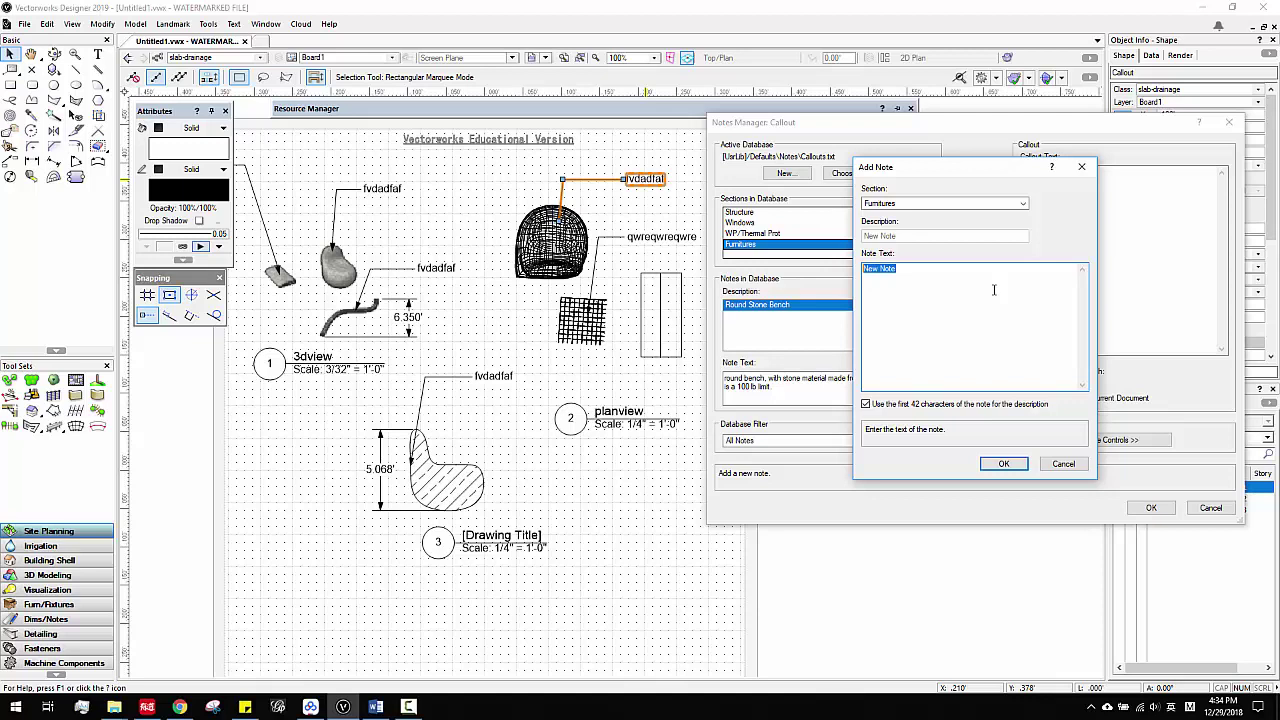
pyautogui.write('foo')
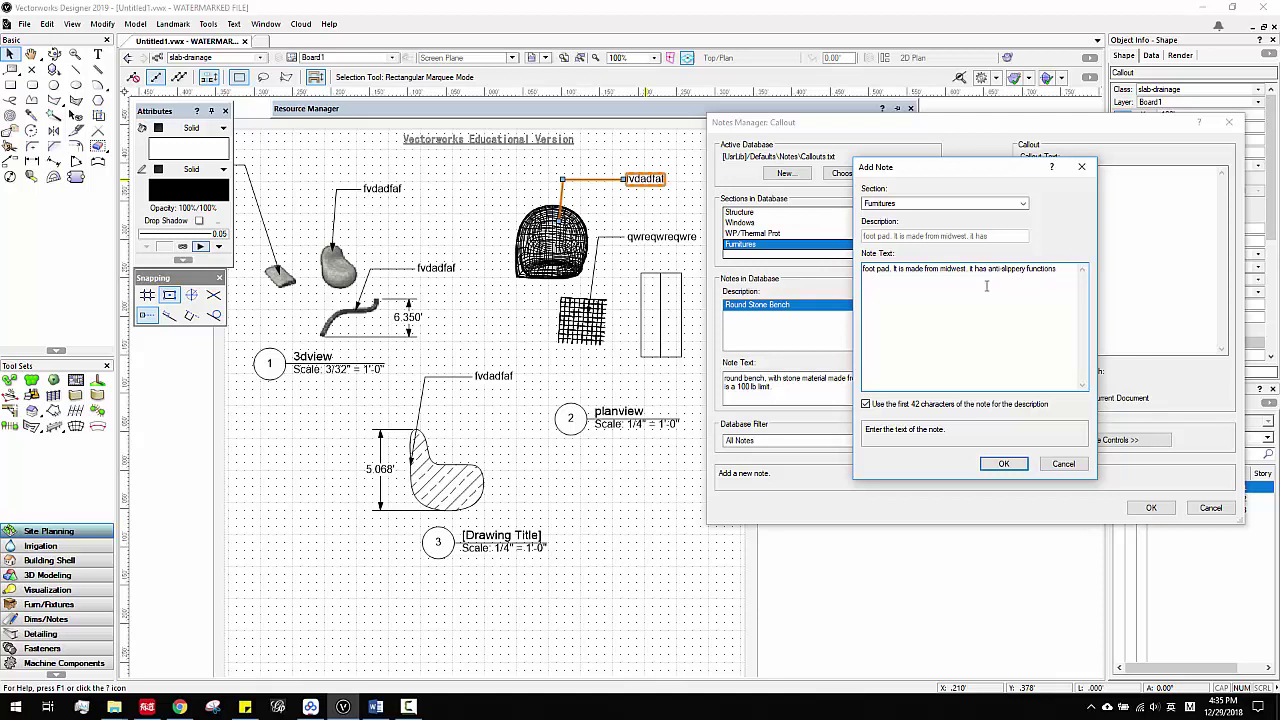
pyautogui.click(888, 406)
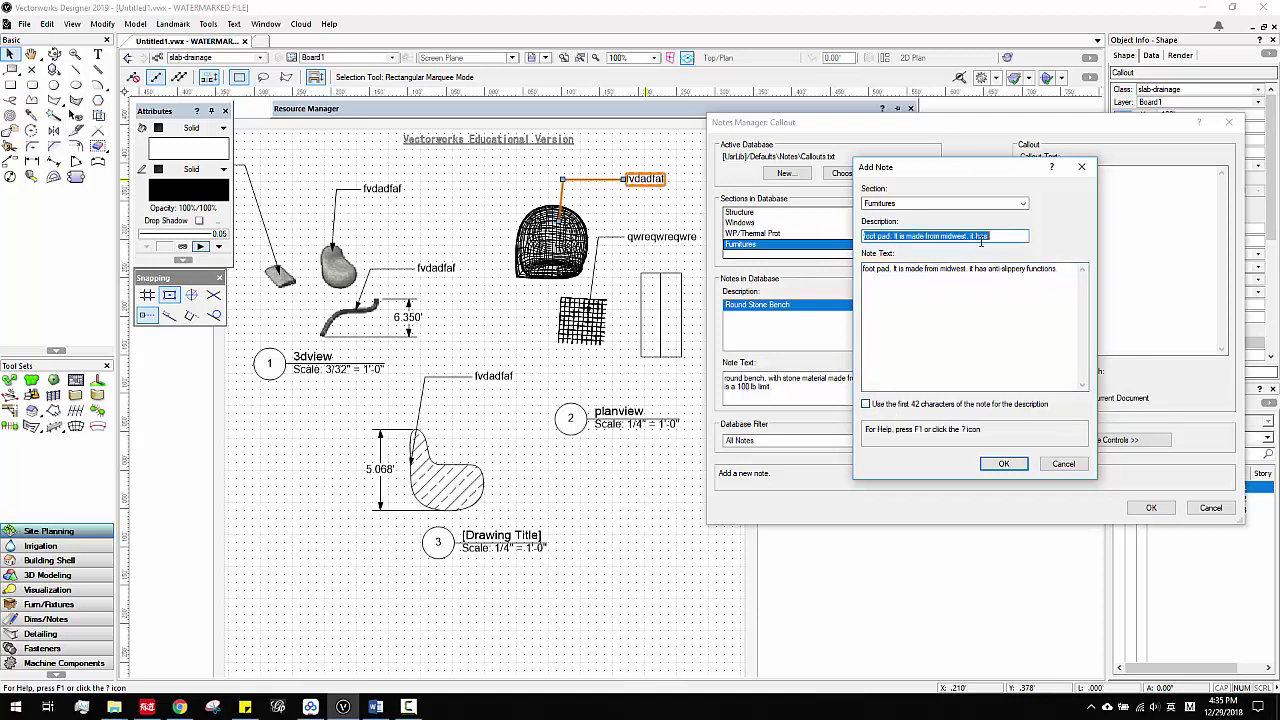
pyautogui.write('fo')
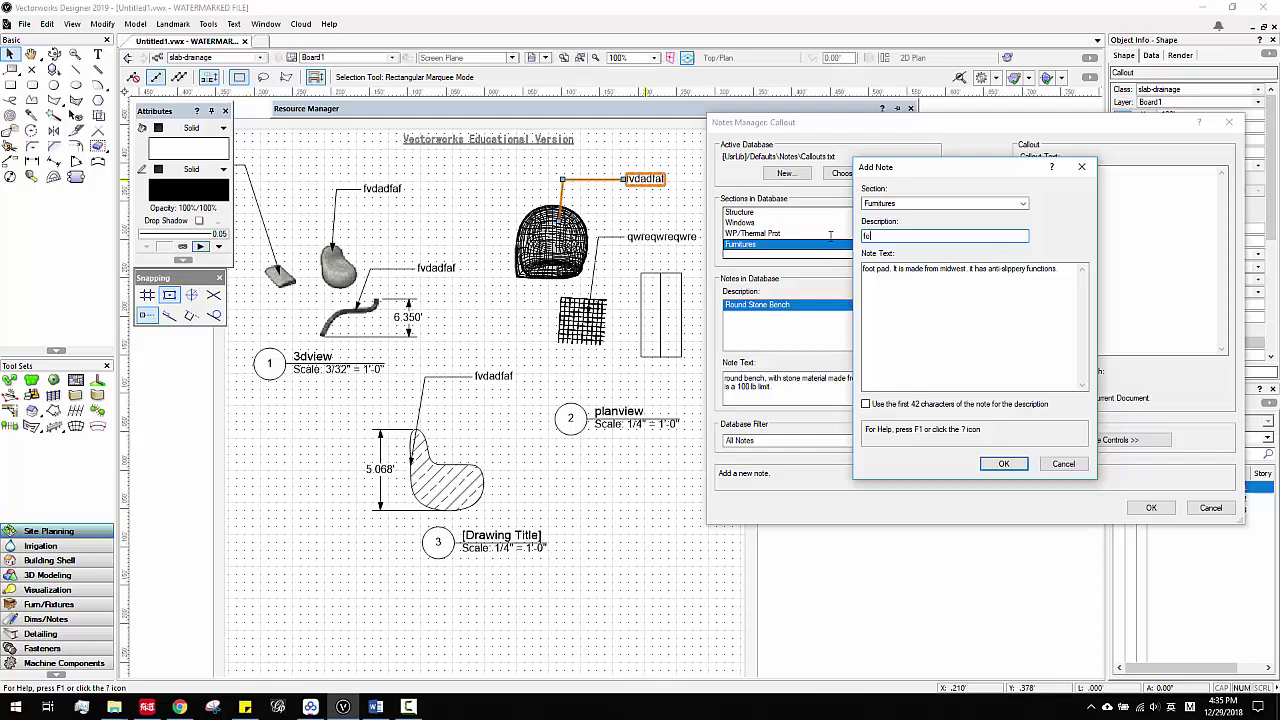
pyautogui.write('ot pad')
pyautogui.click(990, 464)
# Step: Compare the note texts of Round Stone Bench and foot pad, and highlight the full text of the foot pad note
pyautogui.click(764, 305)
pyautogui.click(760, 316)
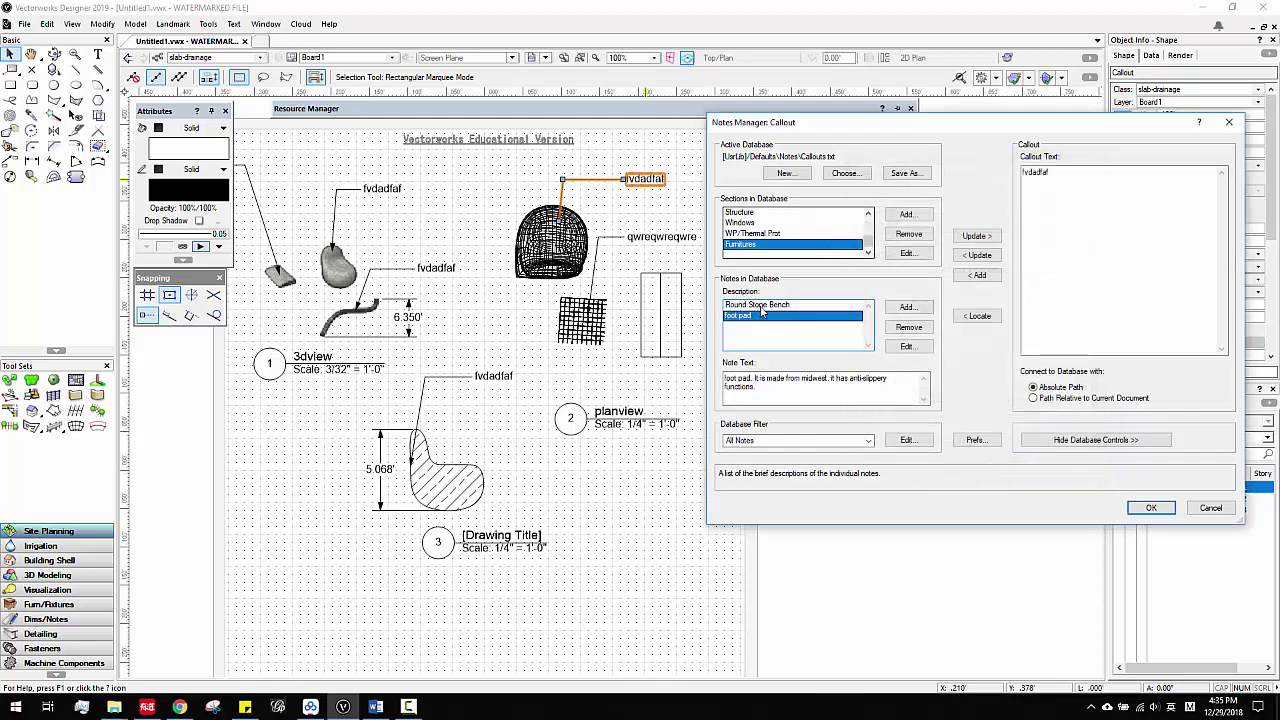
pyautogui.click(762, 306)
pyautogui.click(760, 316)
pyautogui.click(763, 307)
pyautogui.click(760, 316)
pyautogui.click(763, 307)
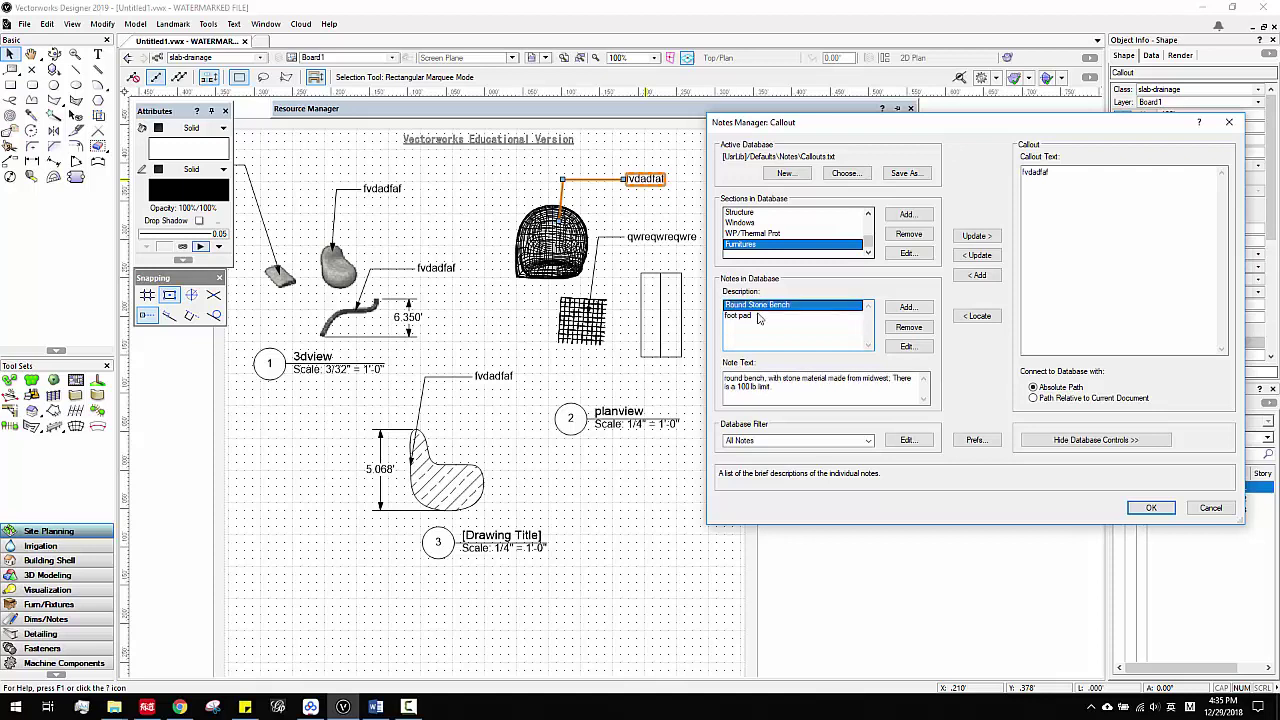
pyautogui.click(760, 316)
pyautogui.click(763, 307)
pyautogui.click(761, 316)
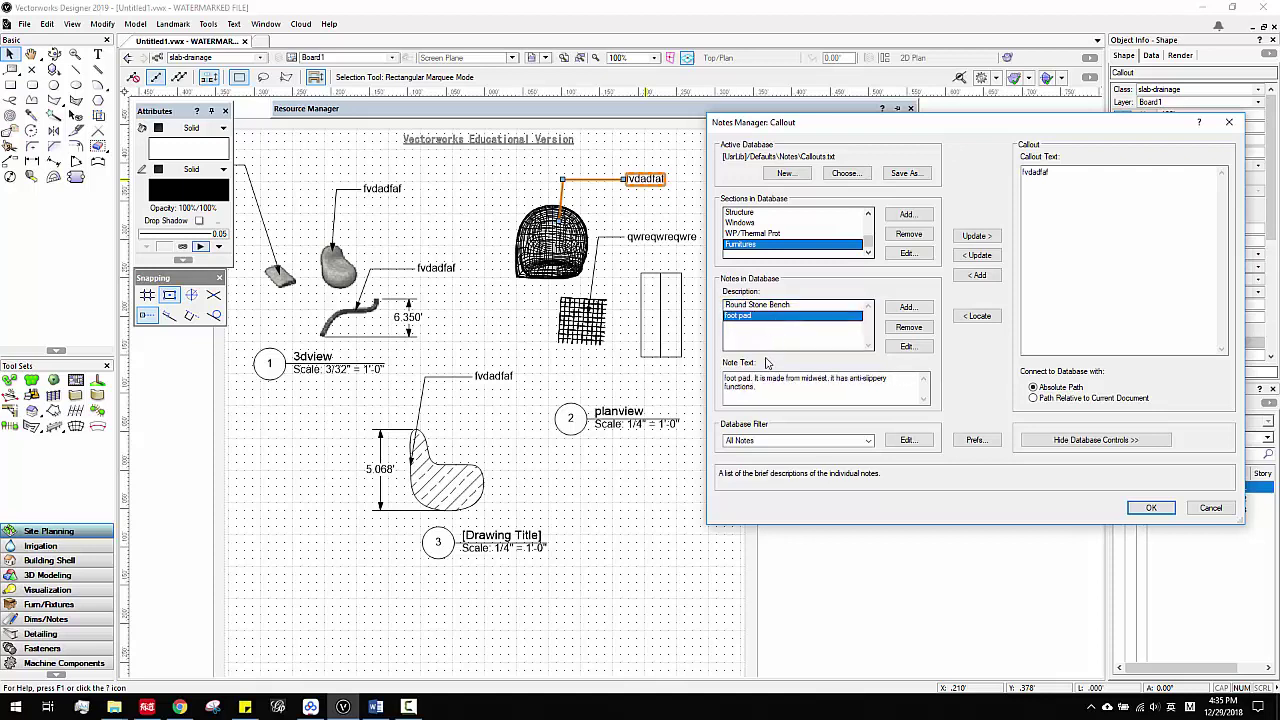
pyautogui.click(759, 391)
pyautogui.moveTo(758, 391); pyautogui.dragTo(727, 379)
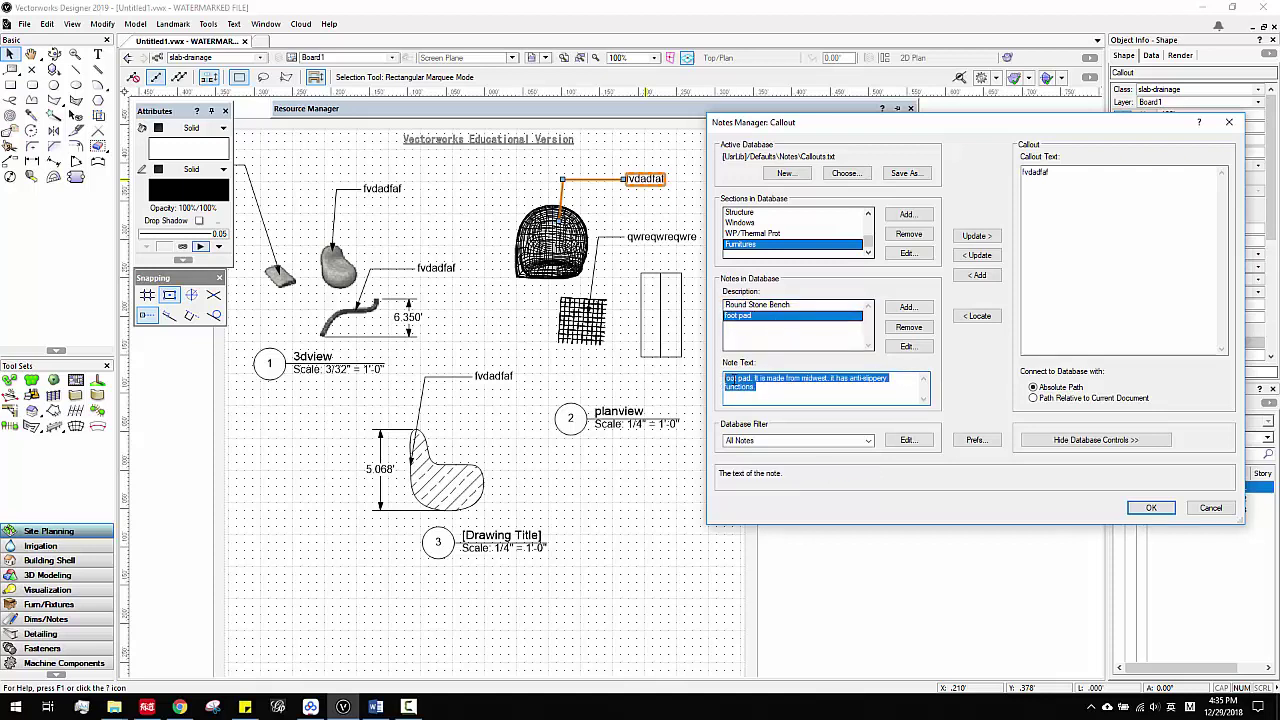
# Step: Replace the text of the selected callout on the wireframe bench with the Round Stone Bench note, and save the database changes
pyautogui.click(761, 386)
pyautogui.click(757, 306)
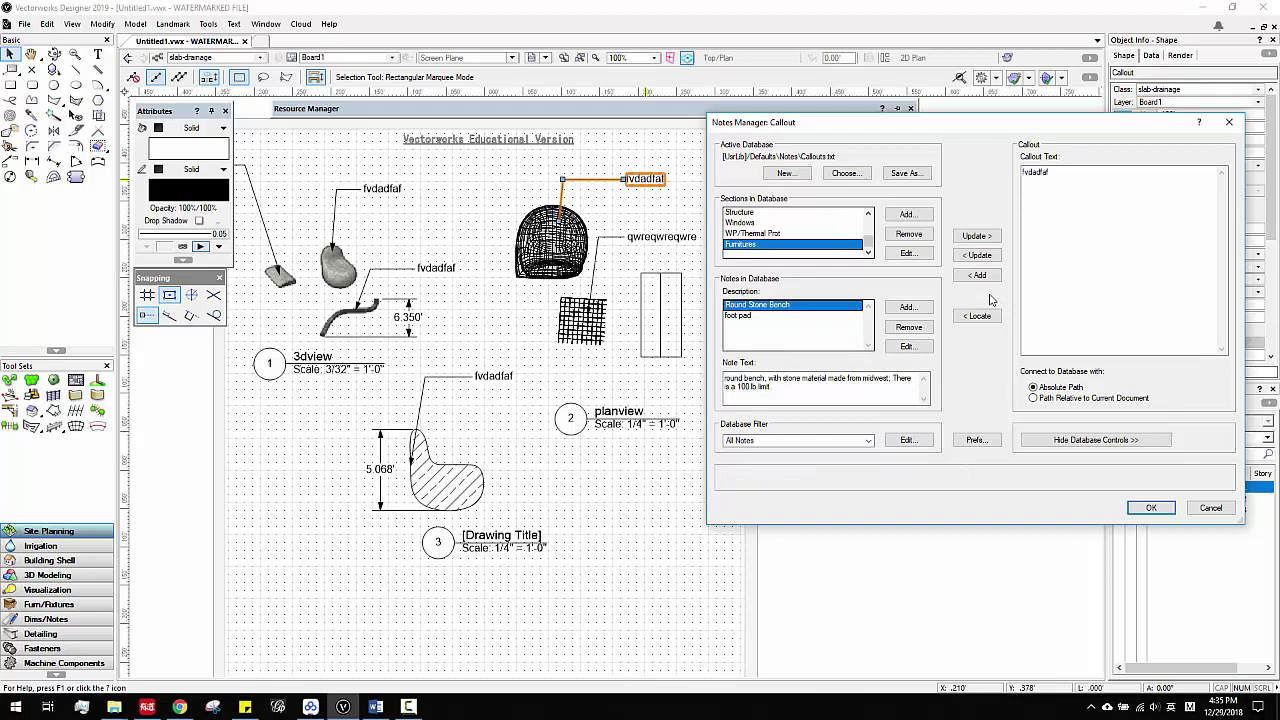
pyautogui.click(979, 237)
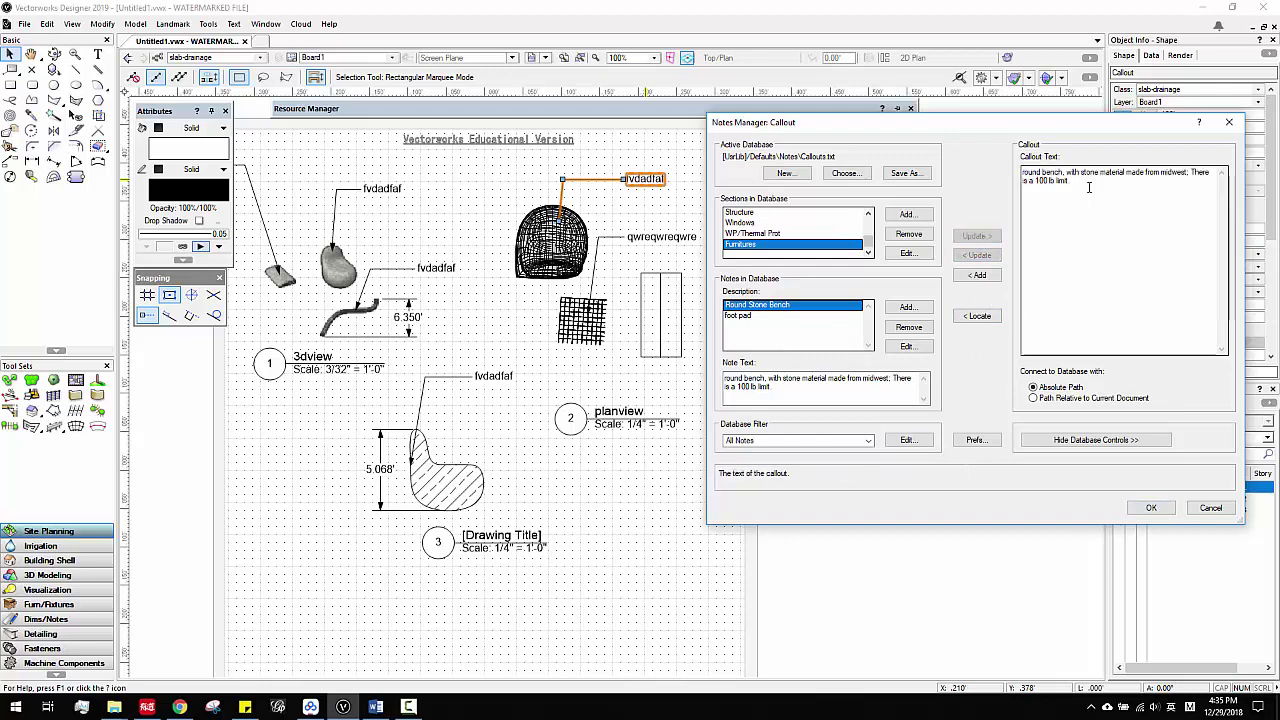
pyautogui.click(1151, 508)
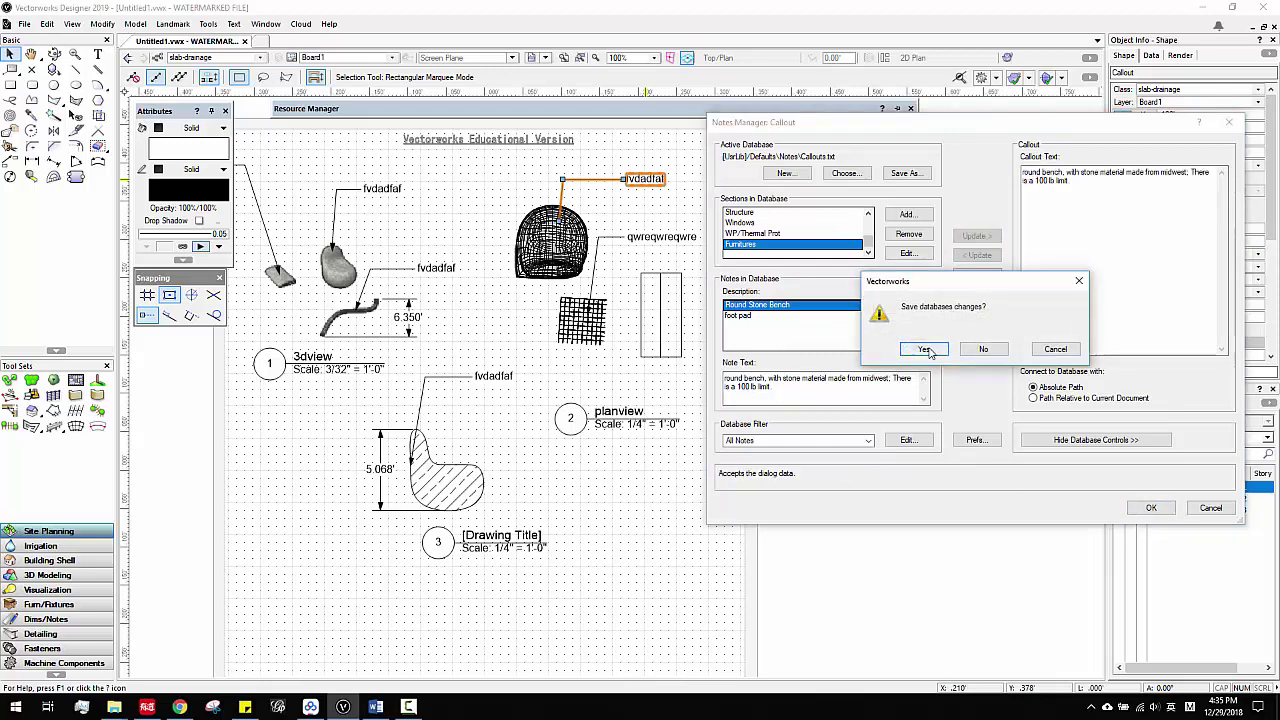
pyautogui.click(926, 349)
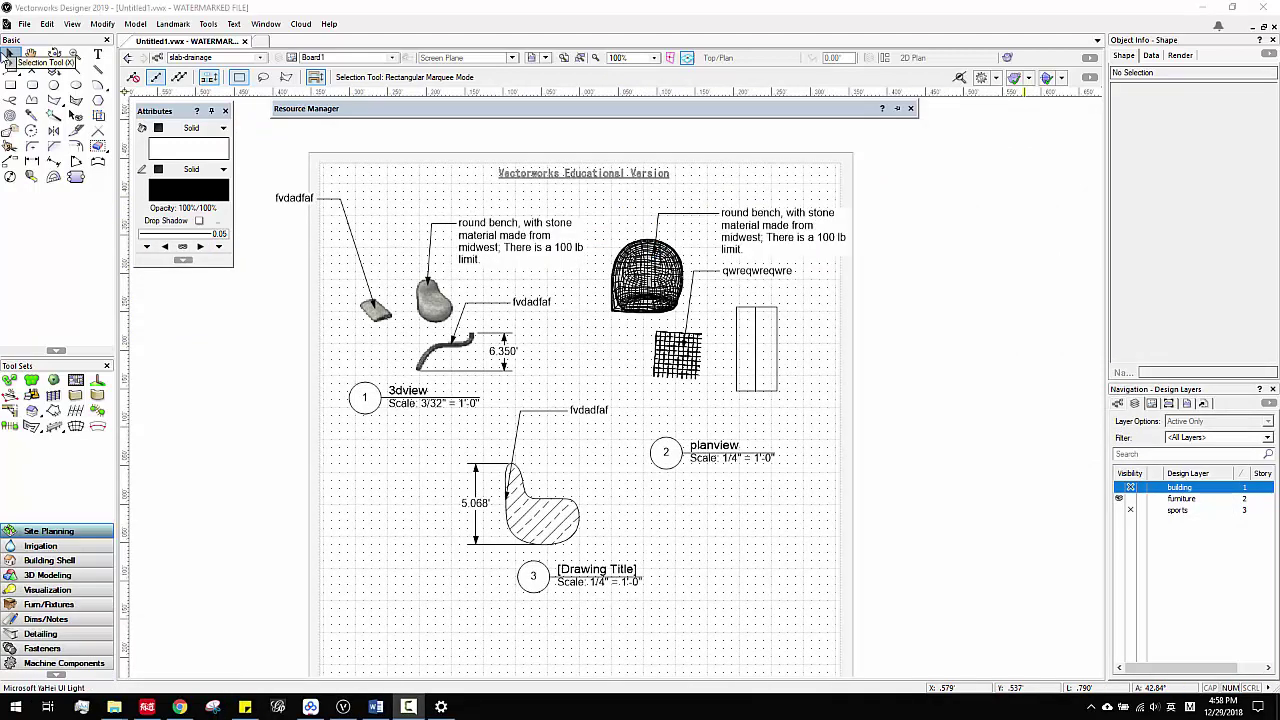
# Step: Select the placeholder callouts on the flat slab and the hatched drawing together, and open their note with the database controls shown
pyautogui.click(297, 204)
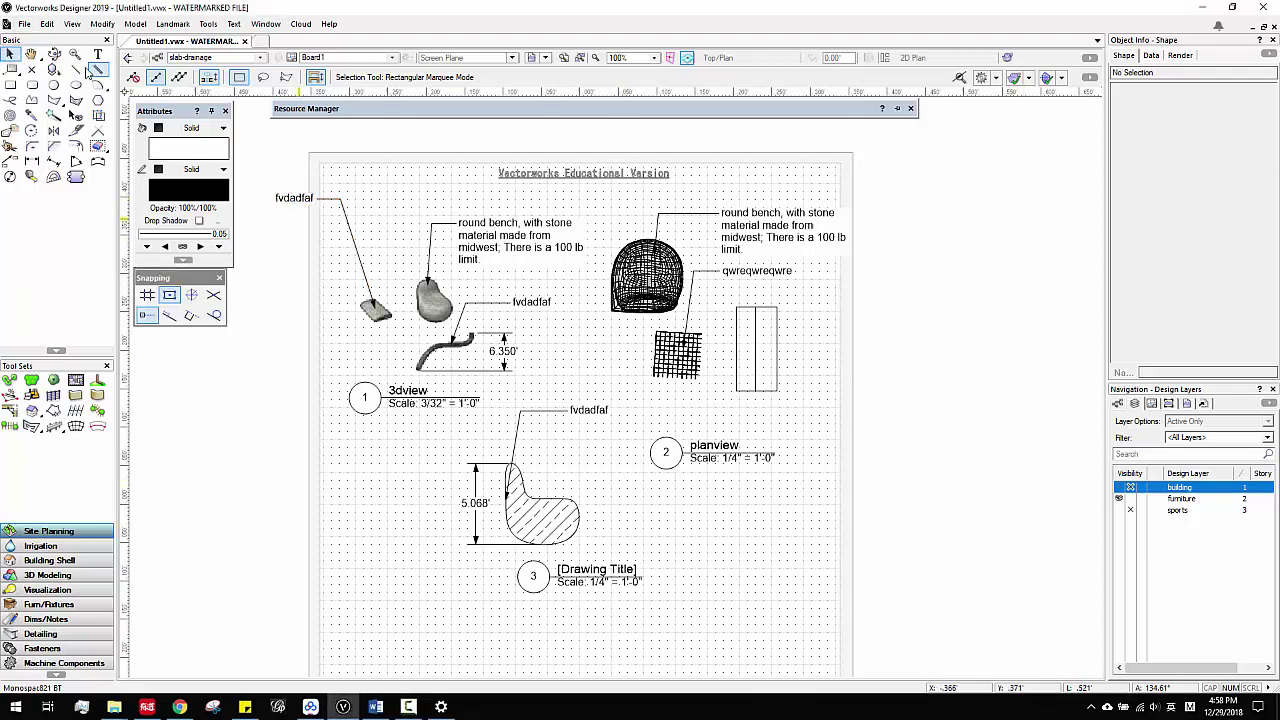
pyautogui.click(296, 198)
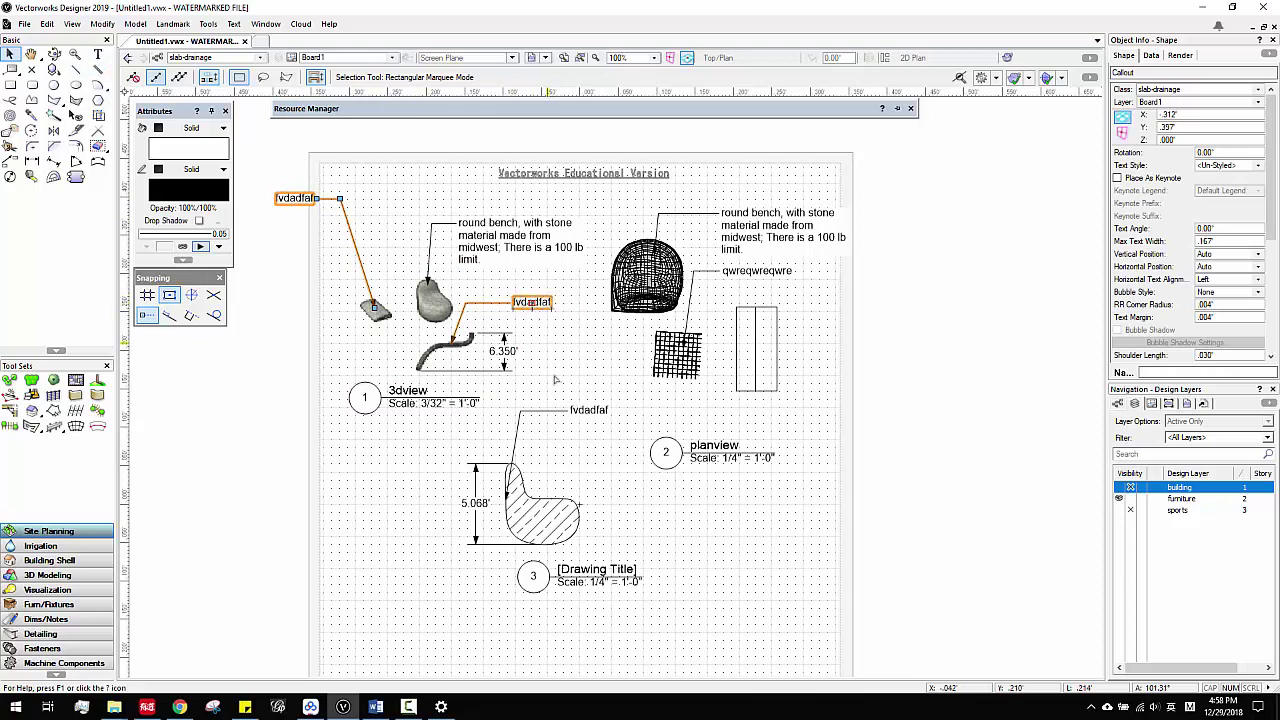
pyautogui.keyDown('shift'); pyautogui.click(588, 411); pyautogui.keyUp('shift')
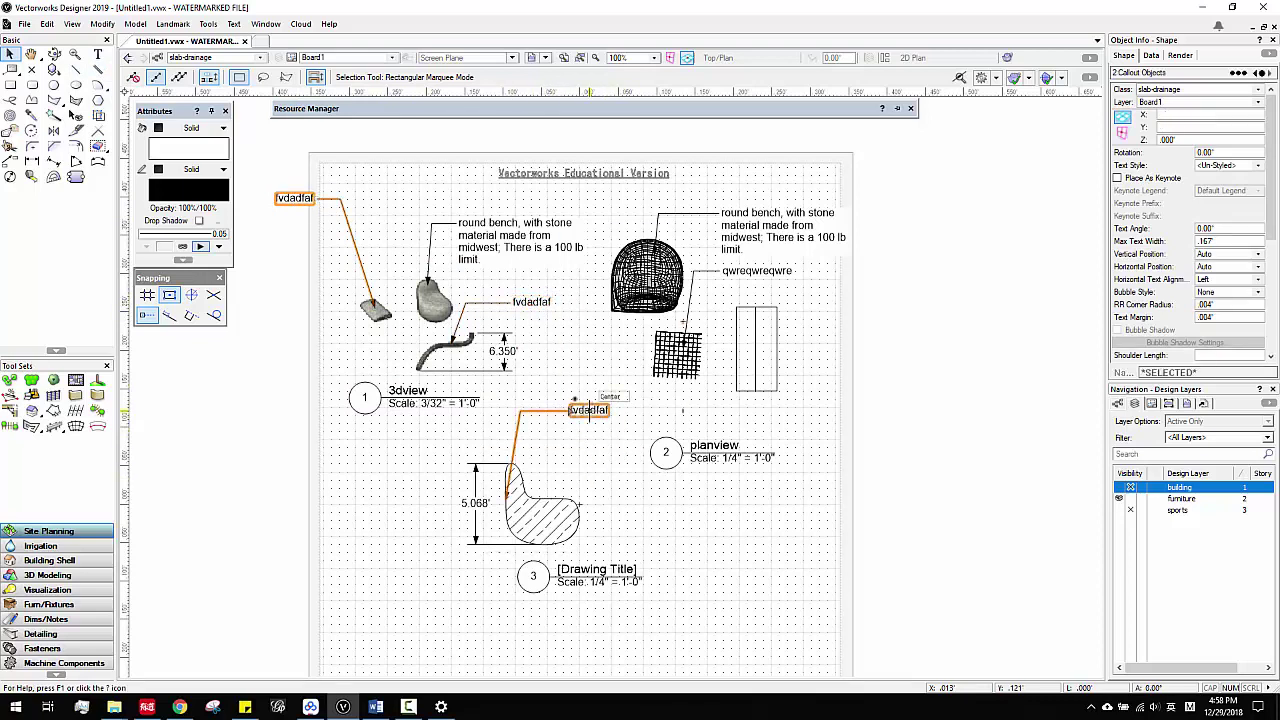
pyautogui.scroll(-3, 1196, 320)
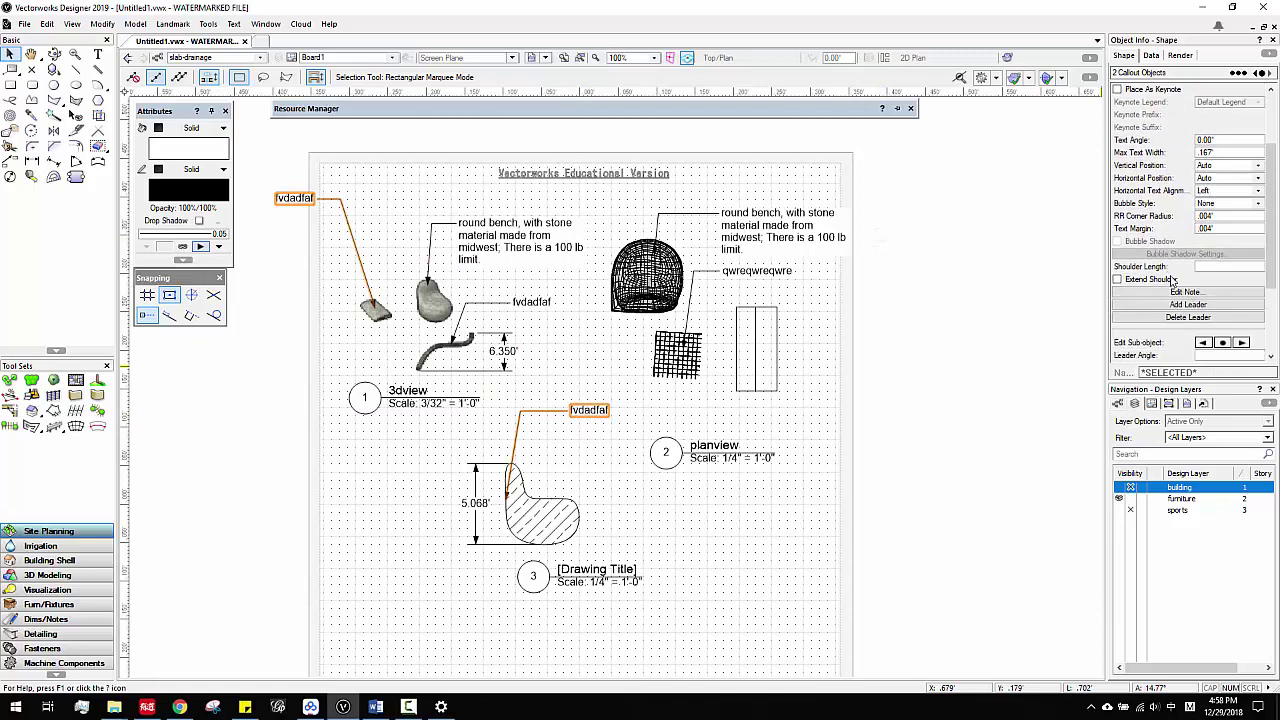
pyautogui.click(1177, 293)
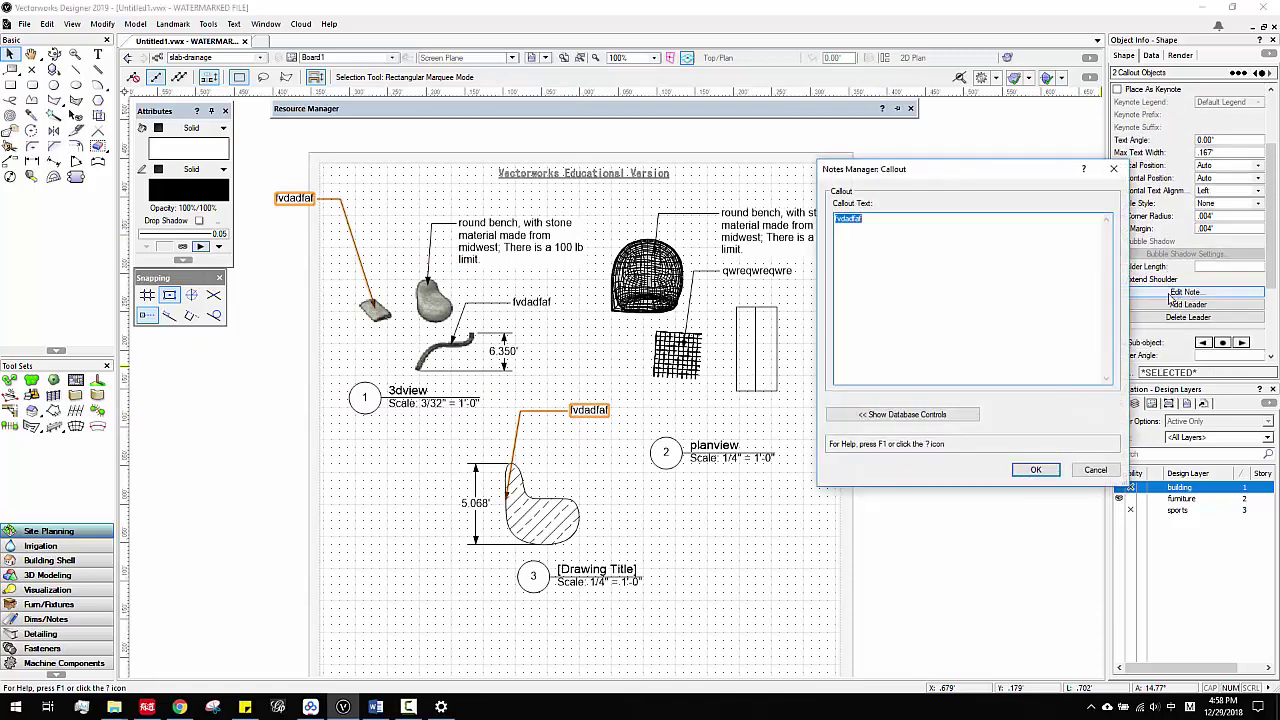
pyautogui.click(898, 423)
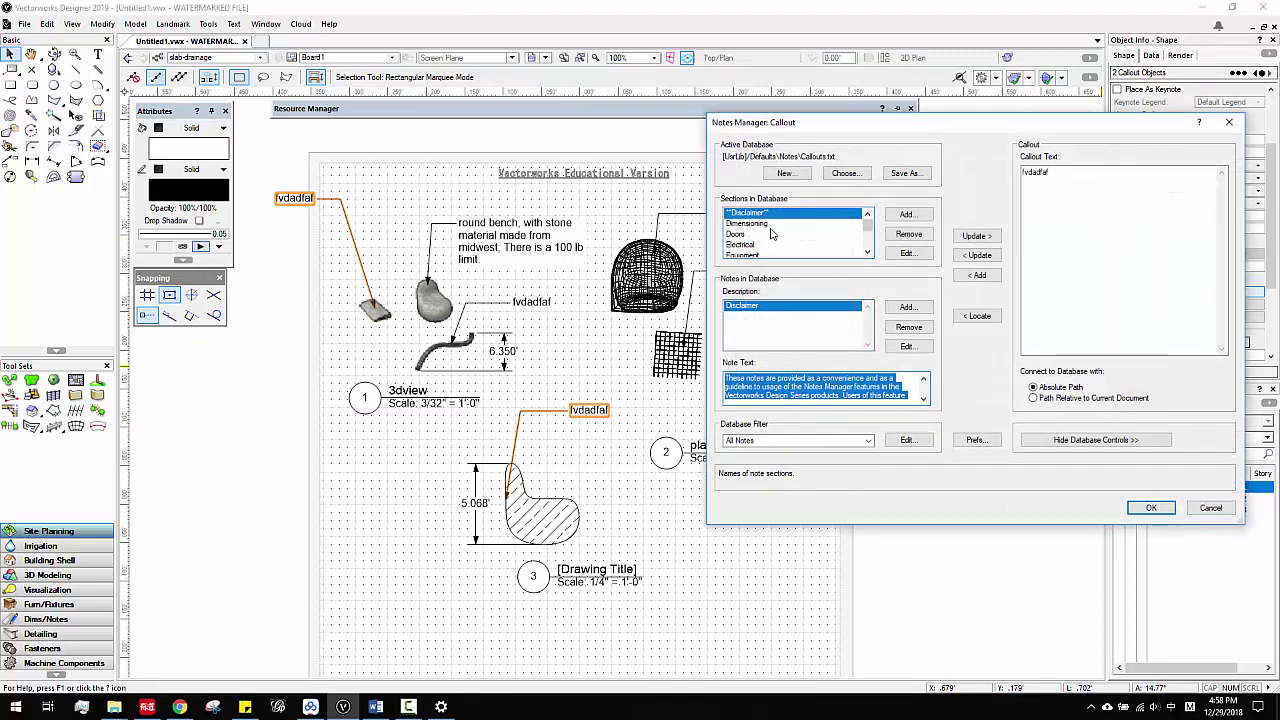
# Step: Replace the text of both selected callouts with the Round Stone Bench note from the Furnitures section
pyautogui.click(768, 224)
pyautogui.press('f')
pyautogui.press('Return')
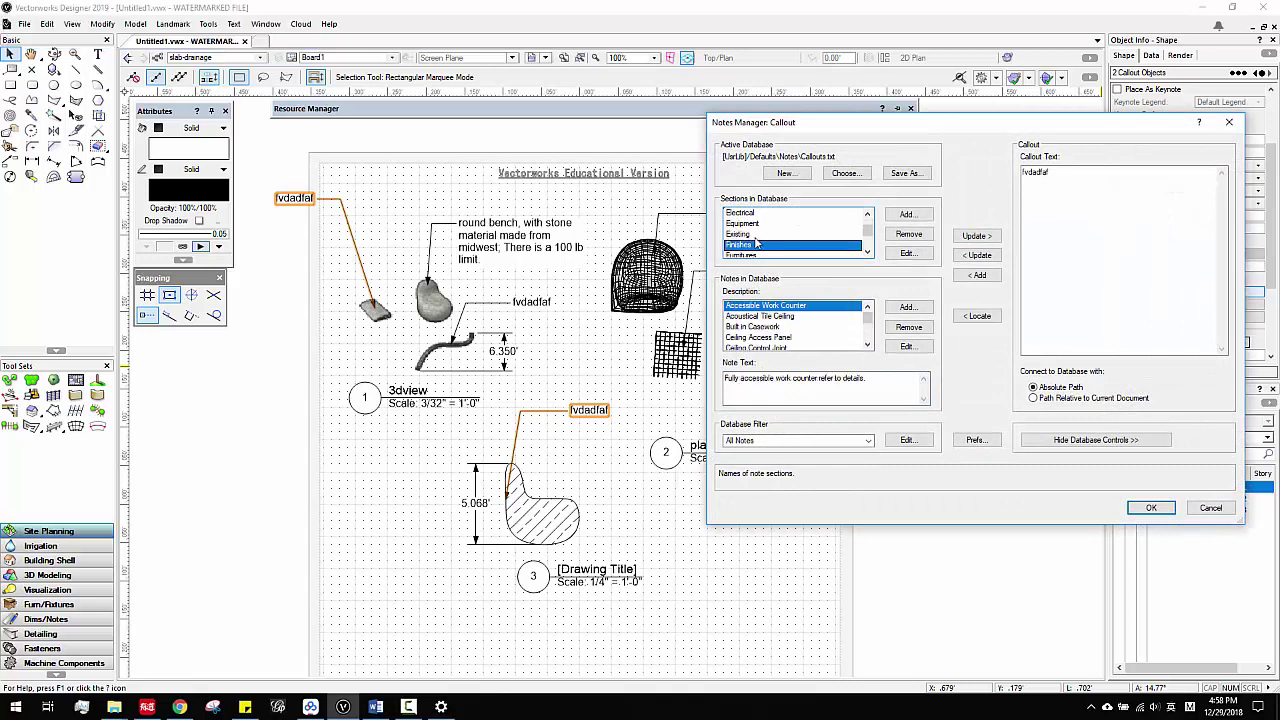
pyautogui.click(758, 252)
pyautogui.click(752, 317)
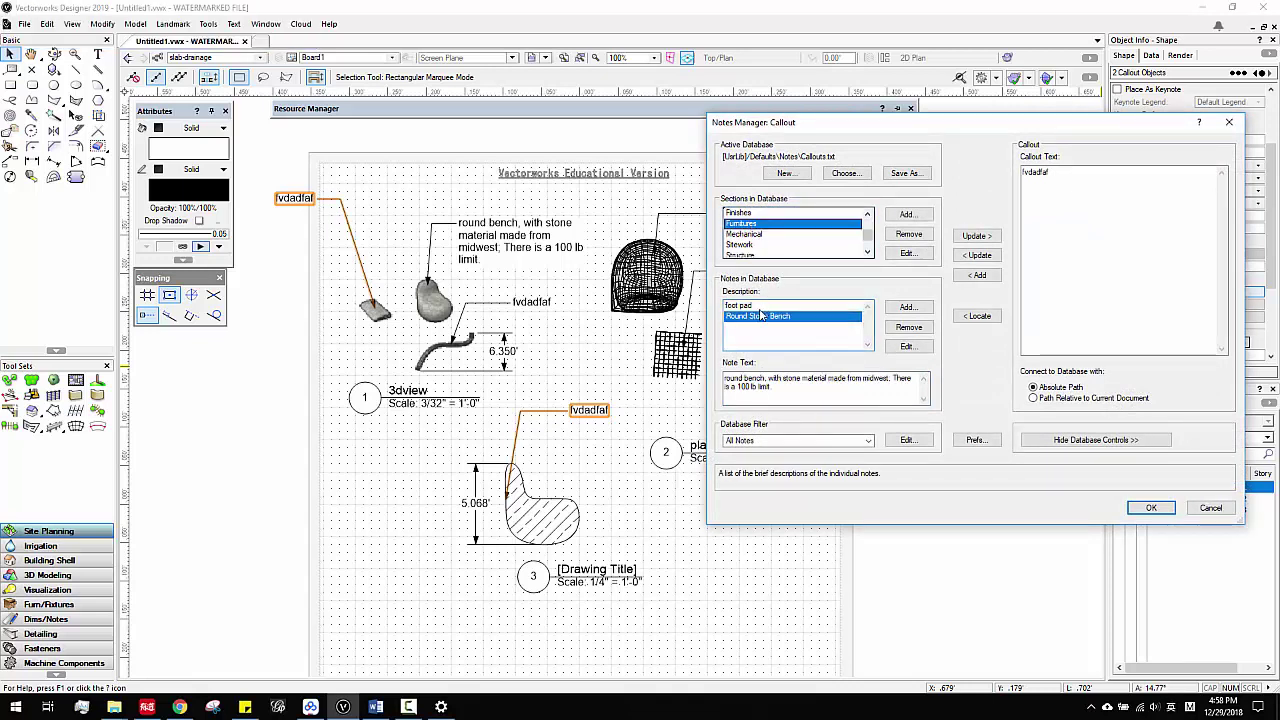
pyautogui.click(975, 236)
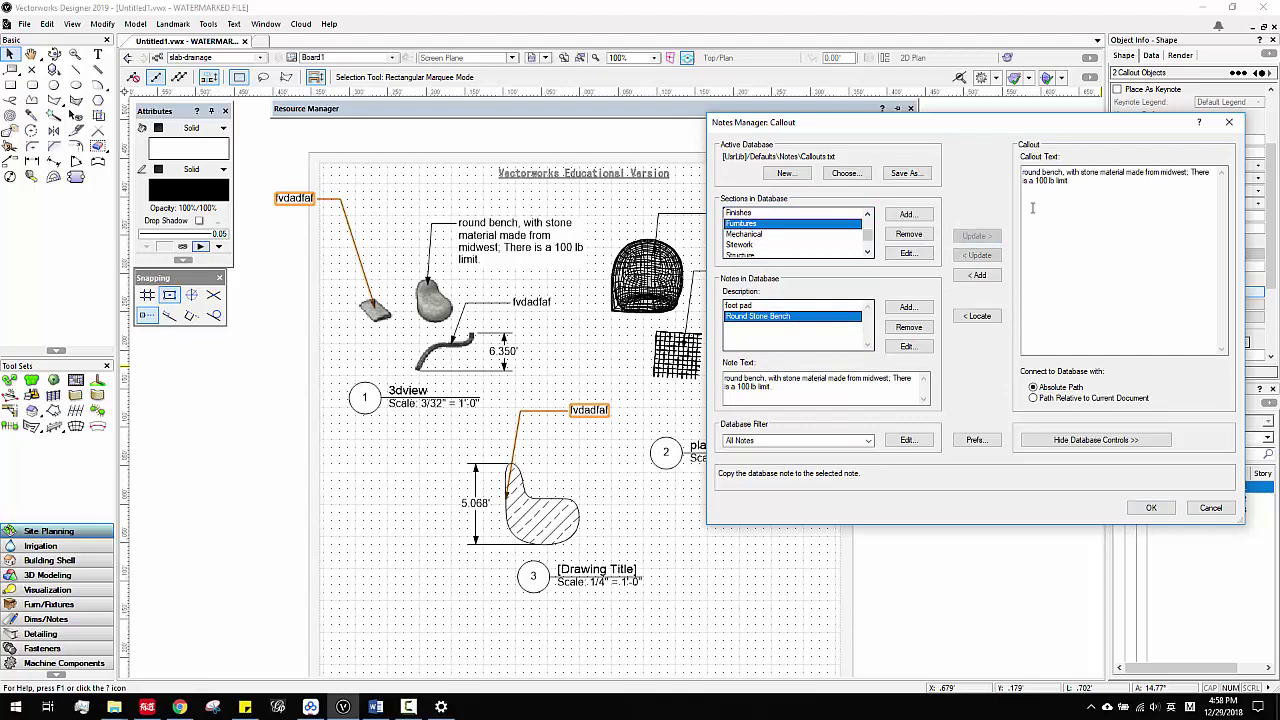
pyautogui.click(1148, 506)
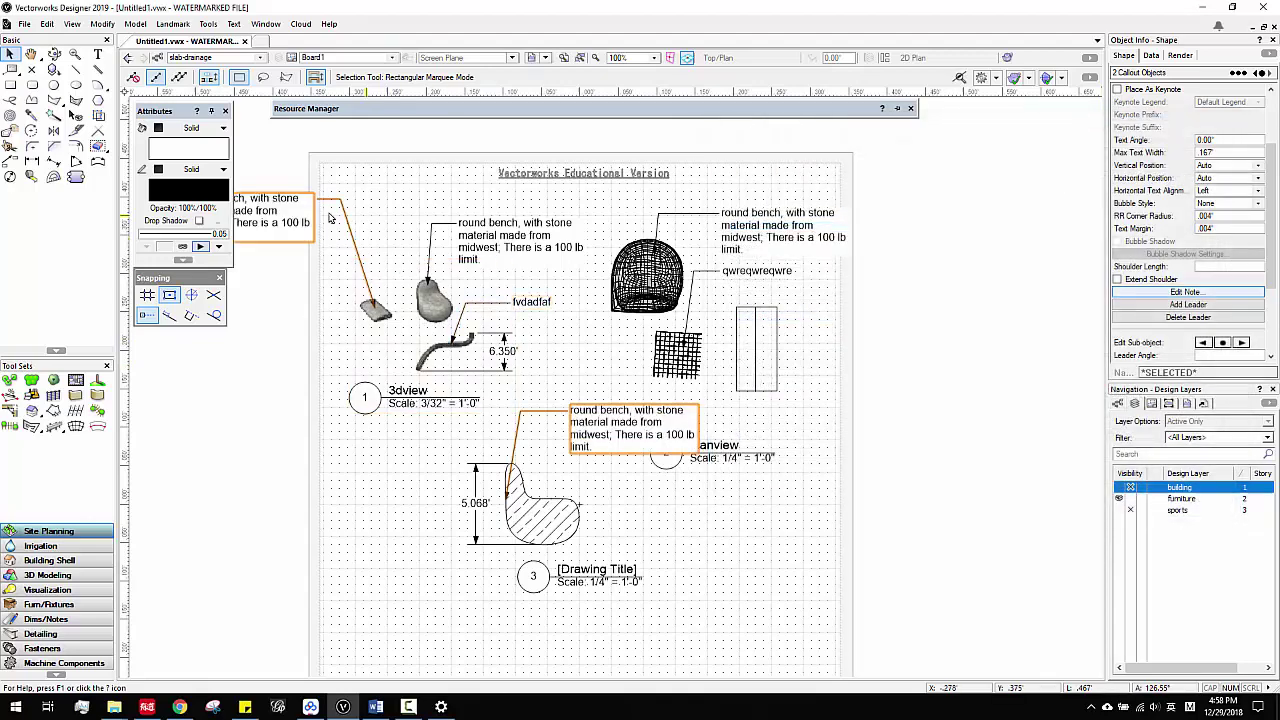
# Step: Replace the placeholder text of the callout on the curved strip in 3dview with the foot pad note from the Furnitures section
pyautogui.moveTo(403, 208); pyautogui.dragTo(492, 197, button='middle')
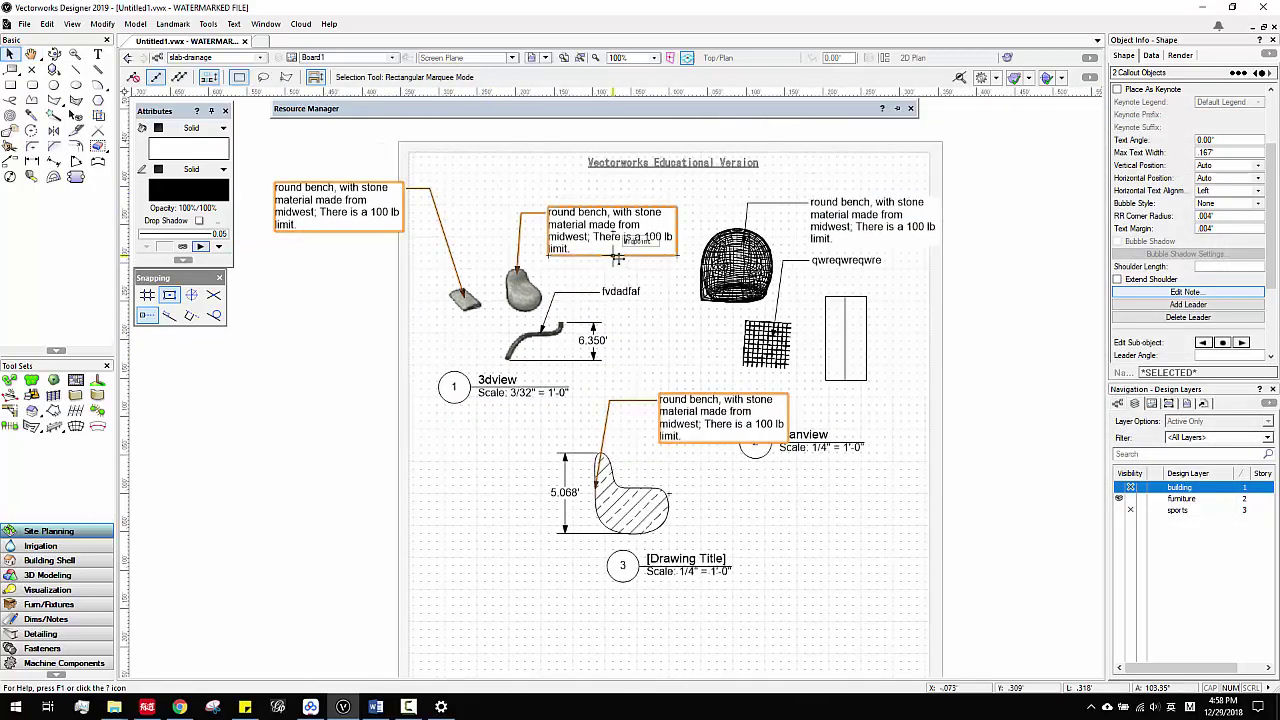
pyautogui.moveTo(643, 275); pyautogui.dragTo(601, 268, button='middle')
pyautogui.doubleClick(588, 285)
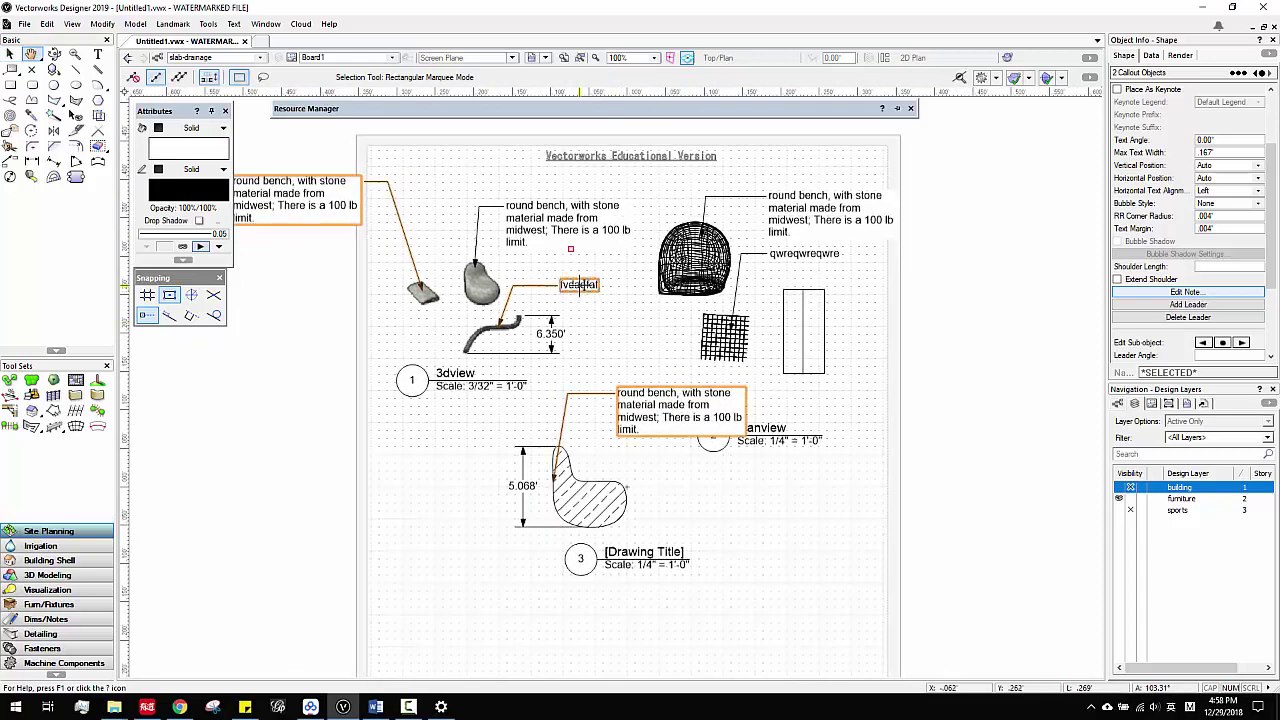
pyautogui.press('Escape')
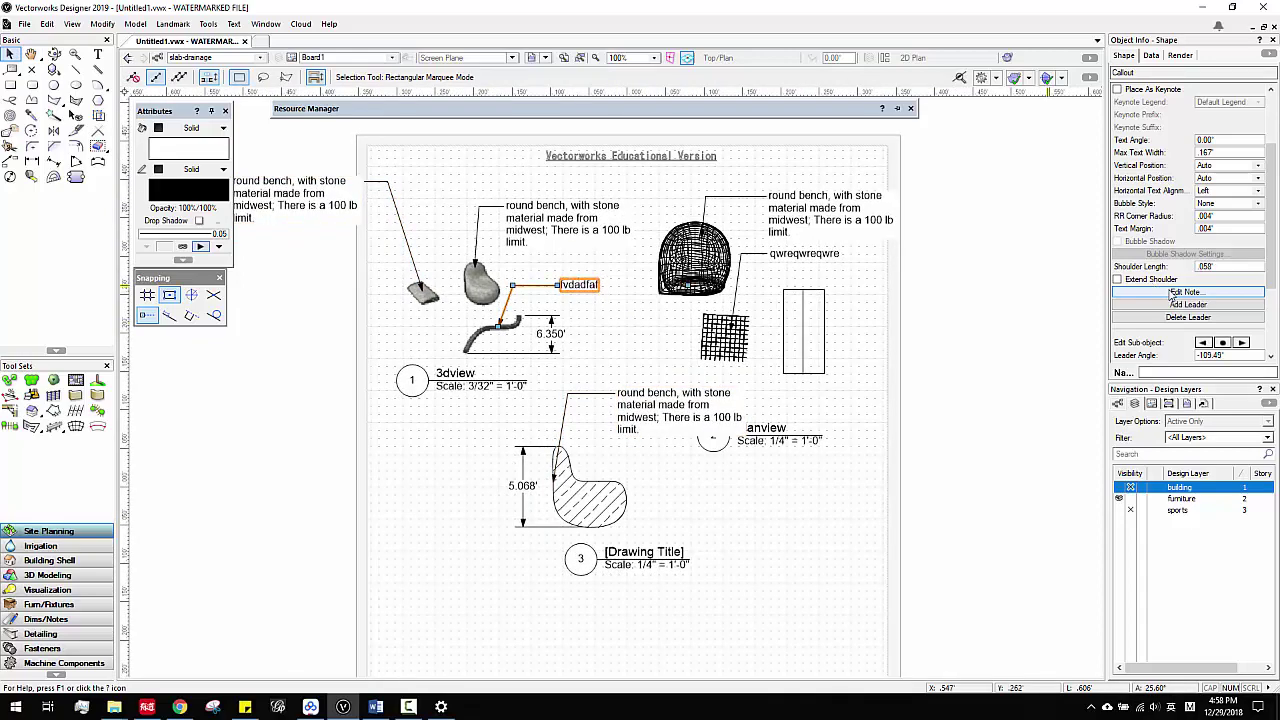
pyautogui.click(1175, 292)
pyautogui.click(900, 412)
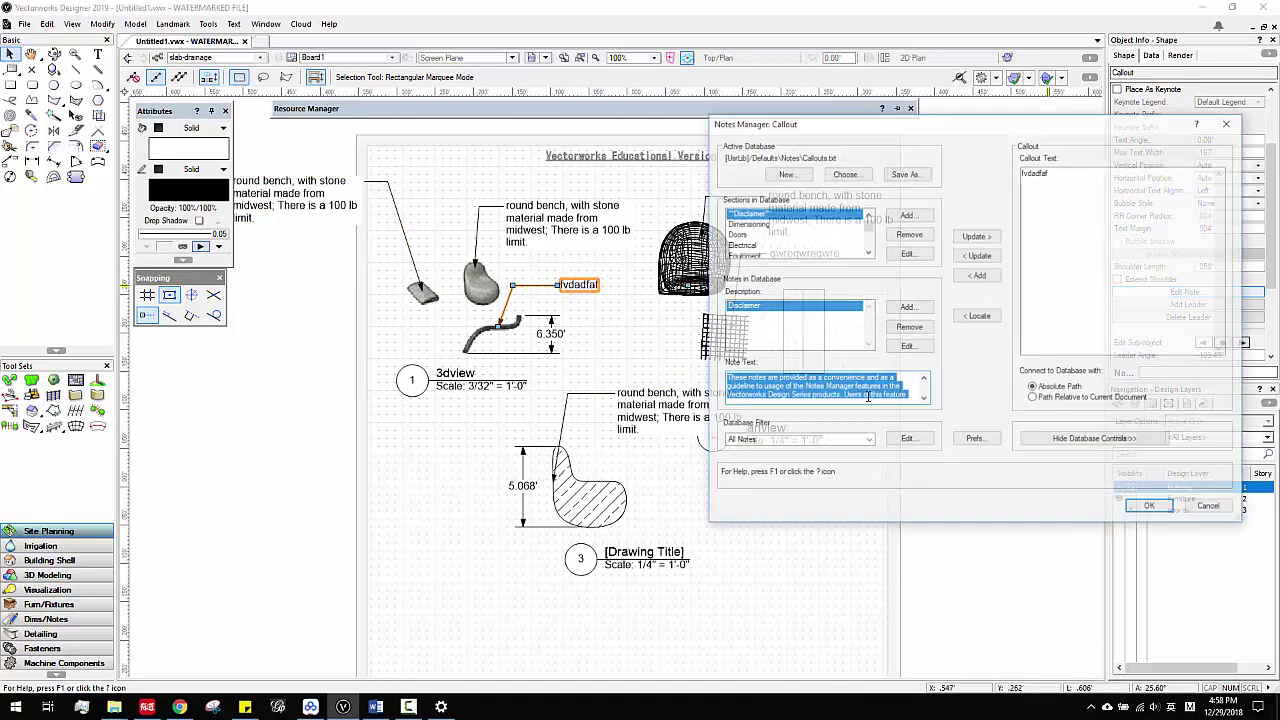
pyautogui.click(760, 233)
pyautogui.press('f')
pyautogui.press('f')
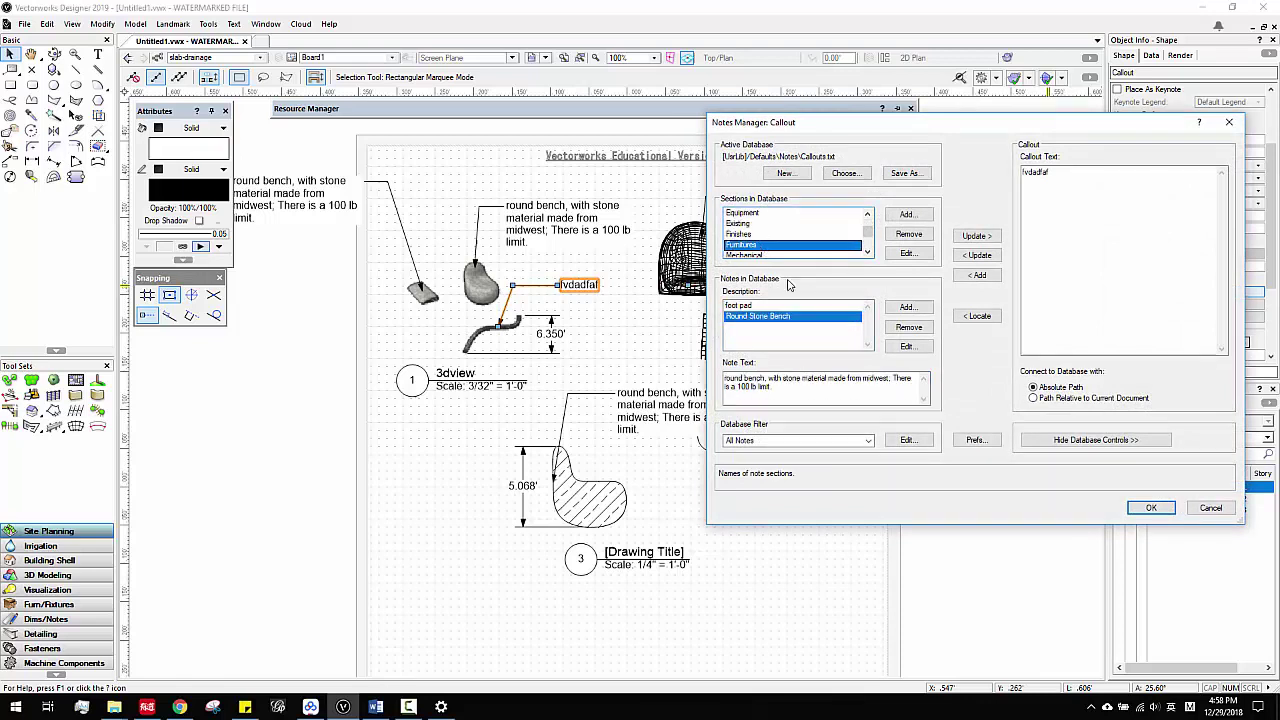
pyautogui.click(745, 305)
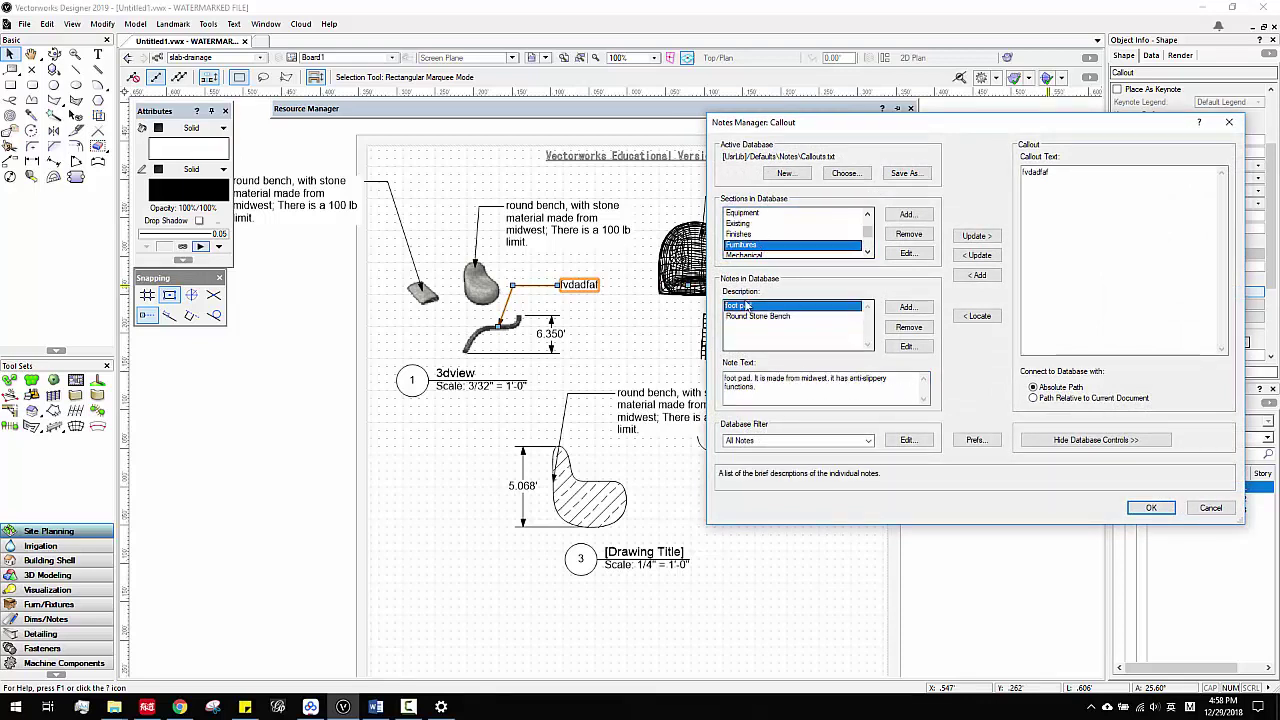
pyautogui.click(975, 236)
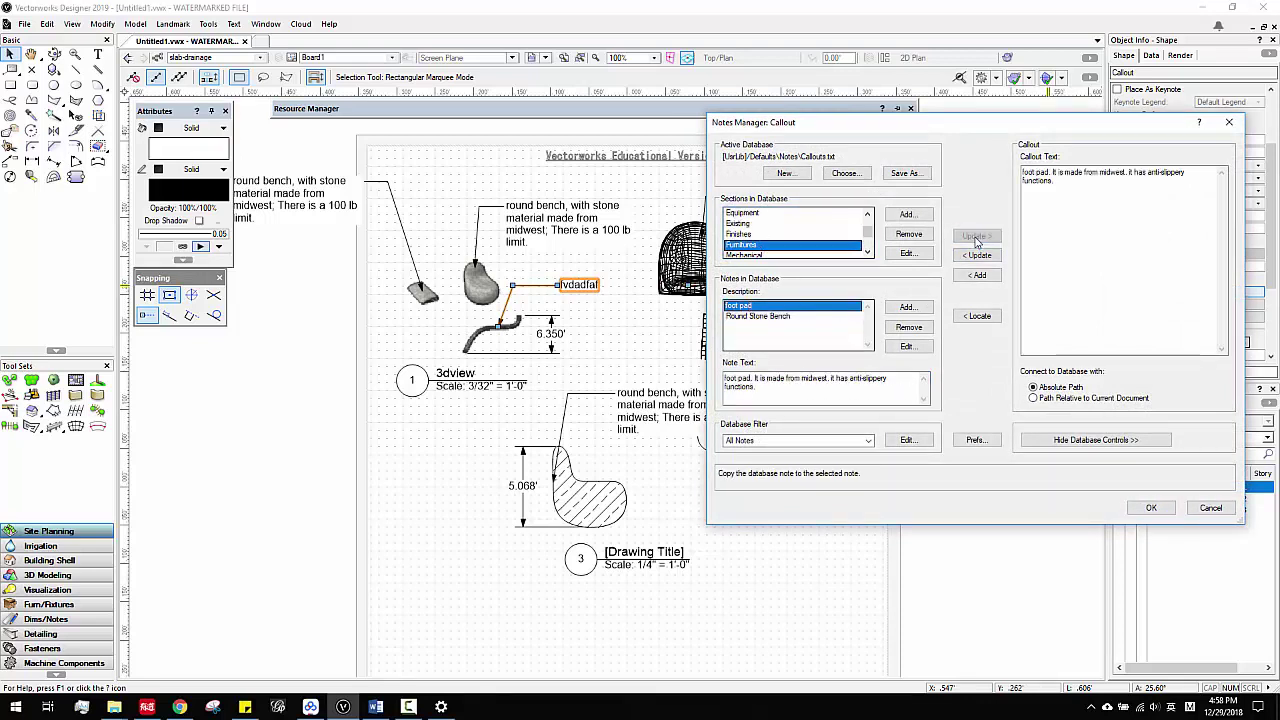
pyautogui.click(1151, 508)
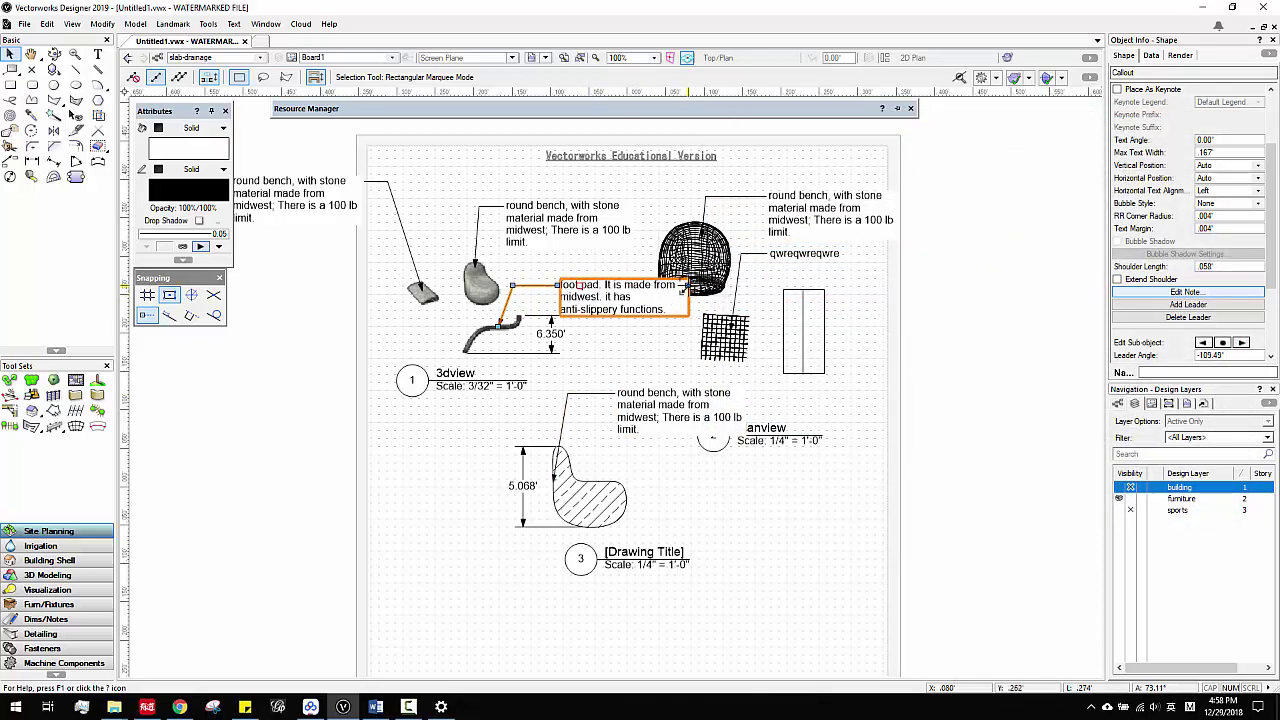
# Step: Narrow the foot pad callout's text box to a maximum text width of about .107'
pyautogui.moveTo(685, 289)
pyautogui.mouseDown()
pyautogui.moveTo(620, 286)
pyautogui.moveTo(682, 323)
pyautogui.moveTo(688, 287)
pyautogui.mouseUp()
pyautogui.scroll(5, 686, 286)
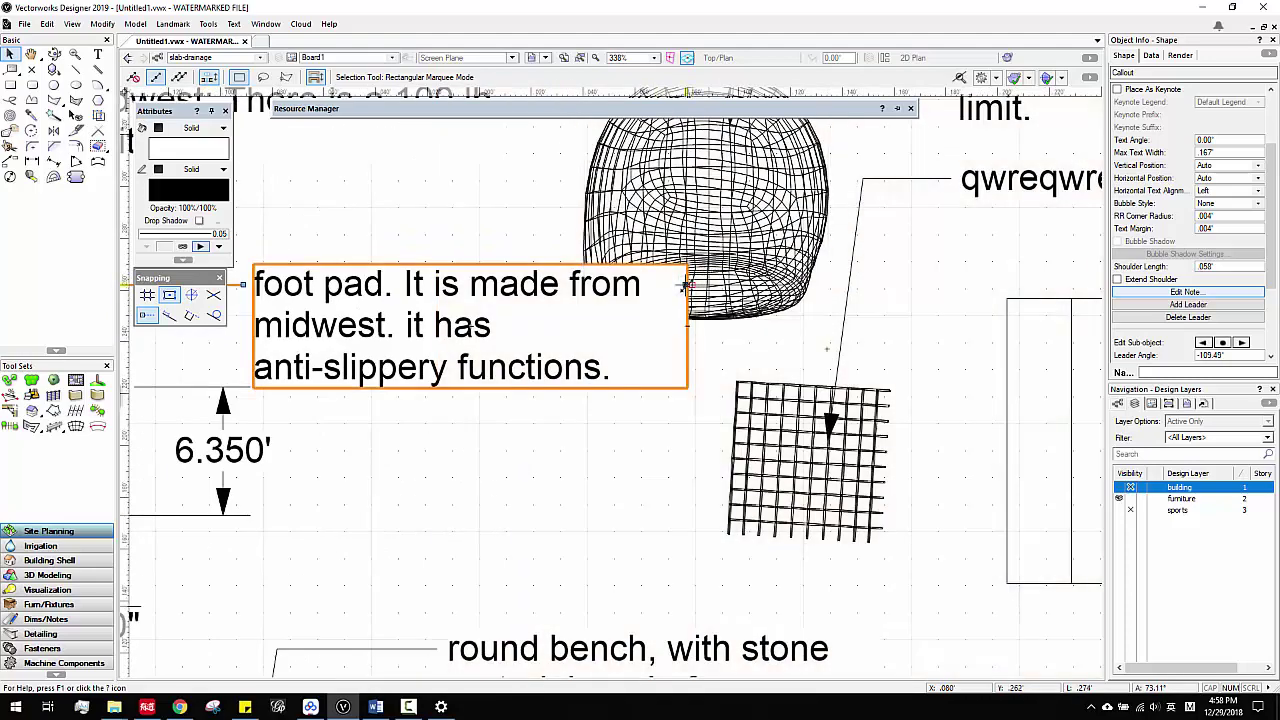
pyautogui.moveTo(686, 287)
pyautogui.mouseDown()
pyautogui.moveTo(451, 284)
pyautogui.moveTo(525, 288)
pyautogui.mouseUp()
pyautogui.scroll(-1, 525, 305)
pyautogui.scroll(-2, 542, 334)
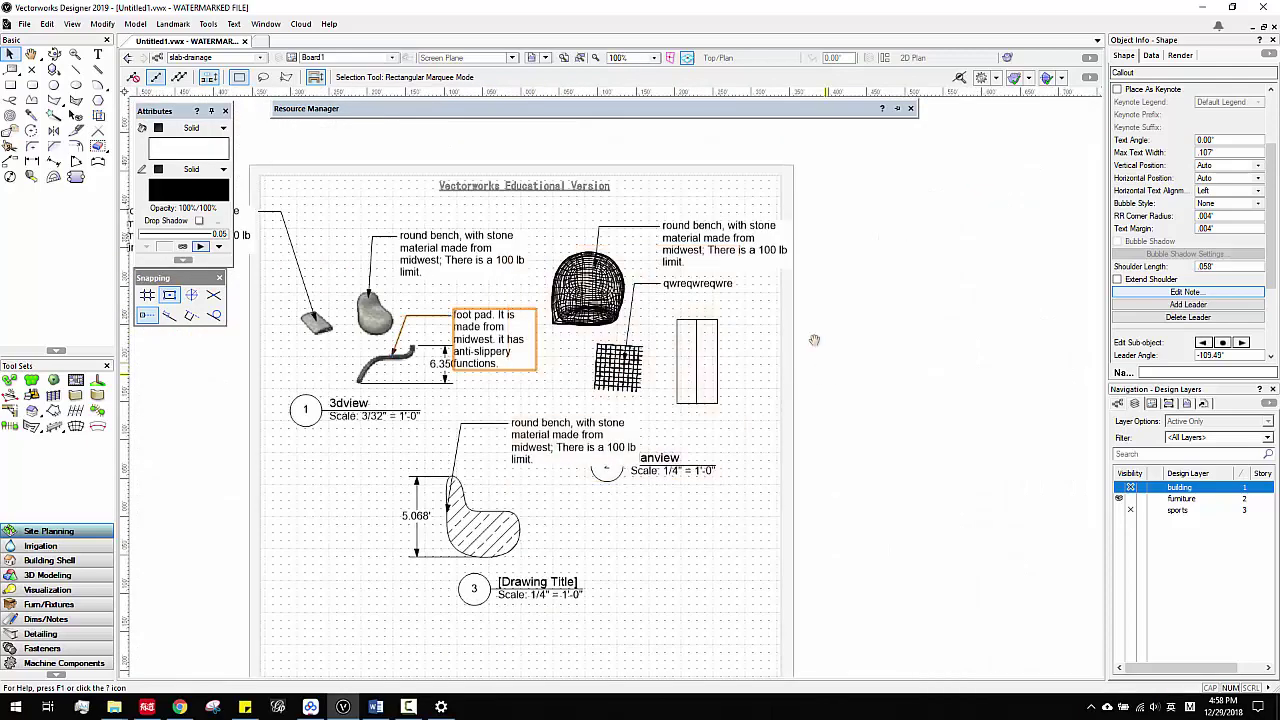
pyautogui.moveTo(814, 340); pyautogui.dragTo(813, 326, button='middle')
pyautogui.moveTo(768, 284); pyautogui.dragTo(787, 305, button='middle')
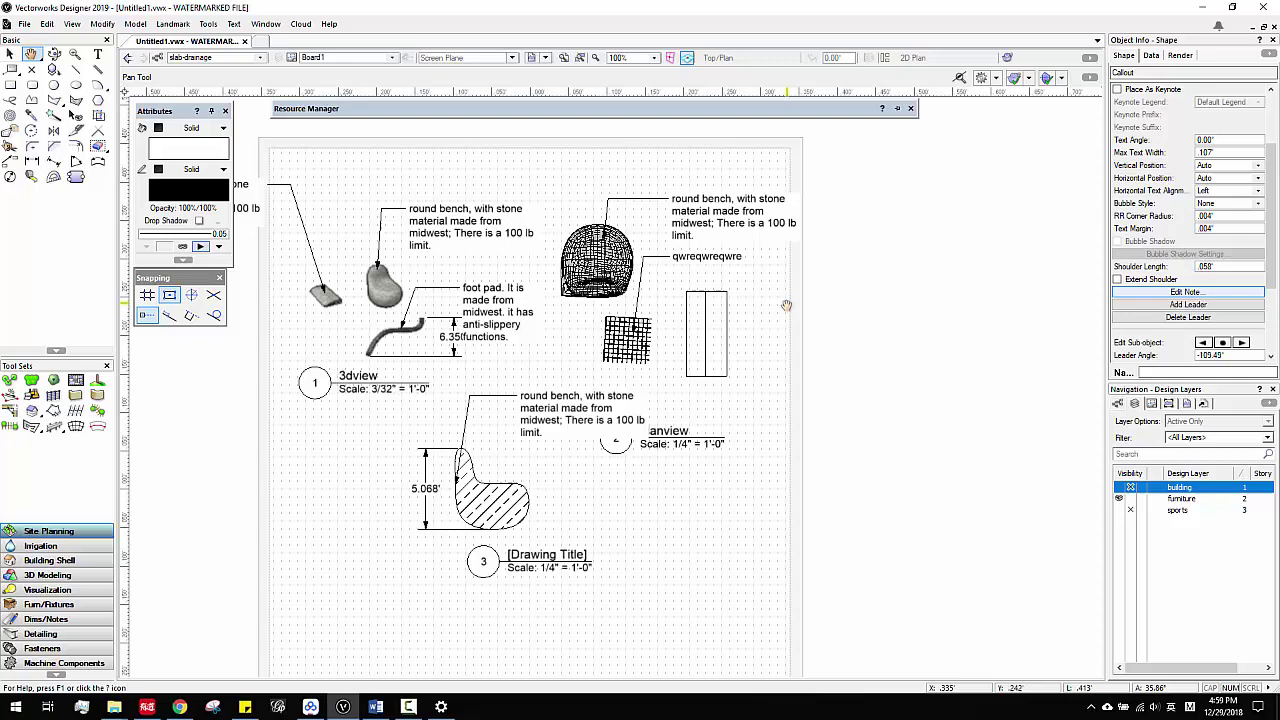
# Step: Open the note of the grid mesh's placeholder callout with the database controls shown, and select the Furnitures section
pyautogui.press('x')
pyautogui.click(708, 256)
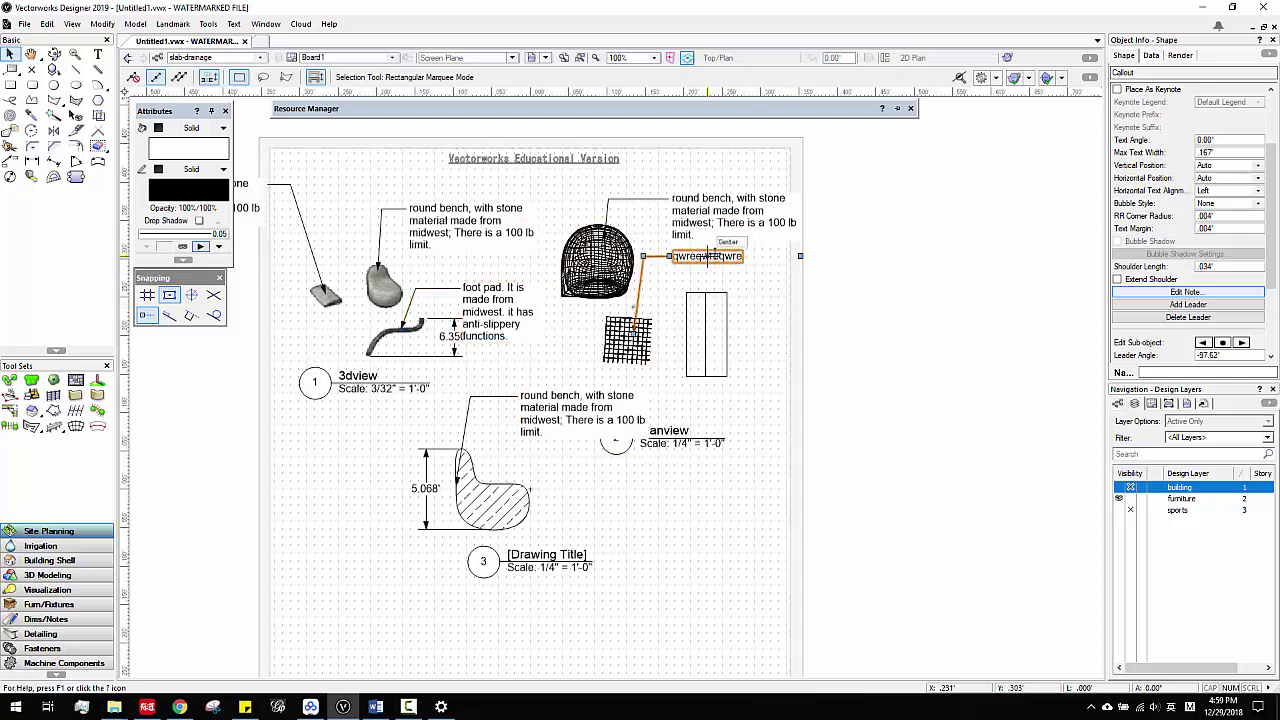
pyautogui.click(1188, 292)
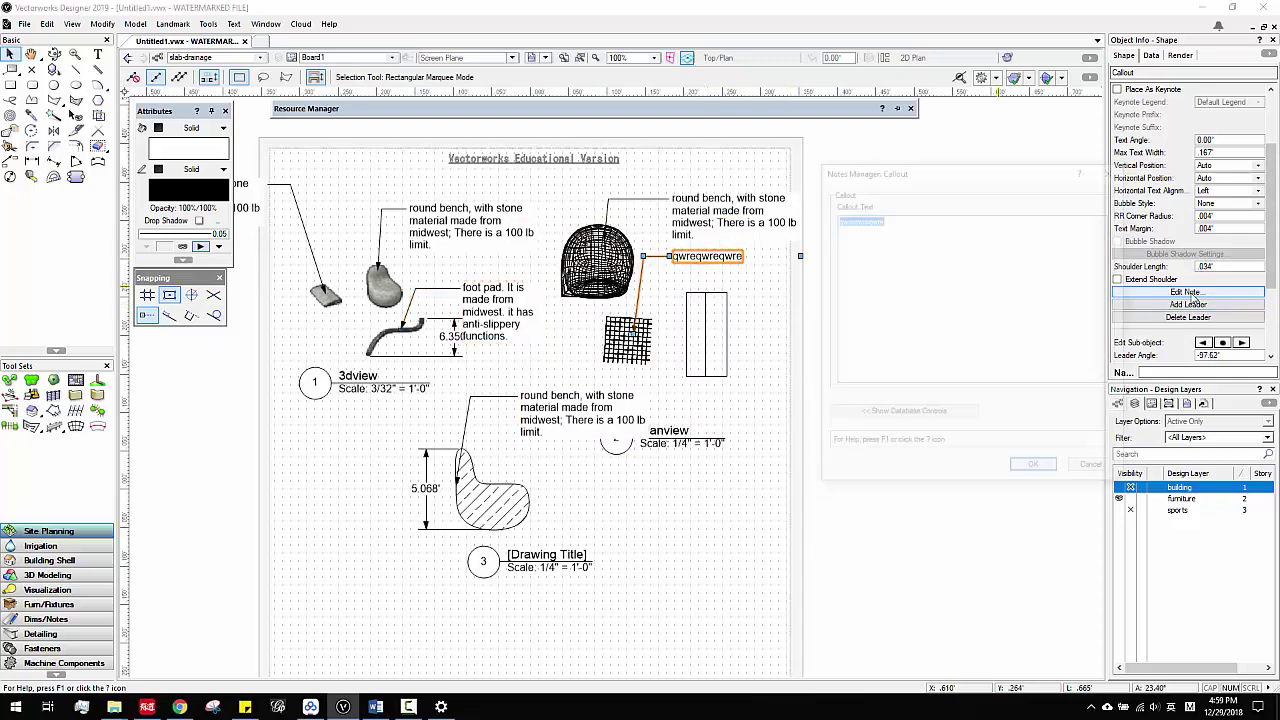
pyautogui.click(880, 414)
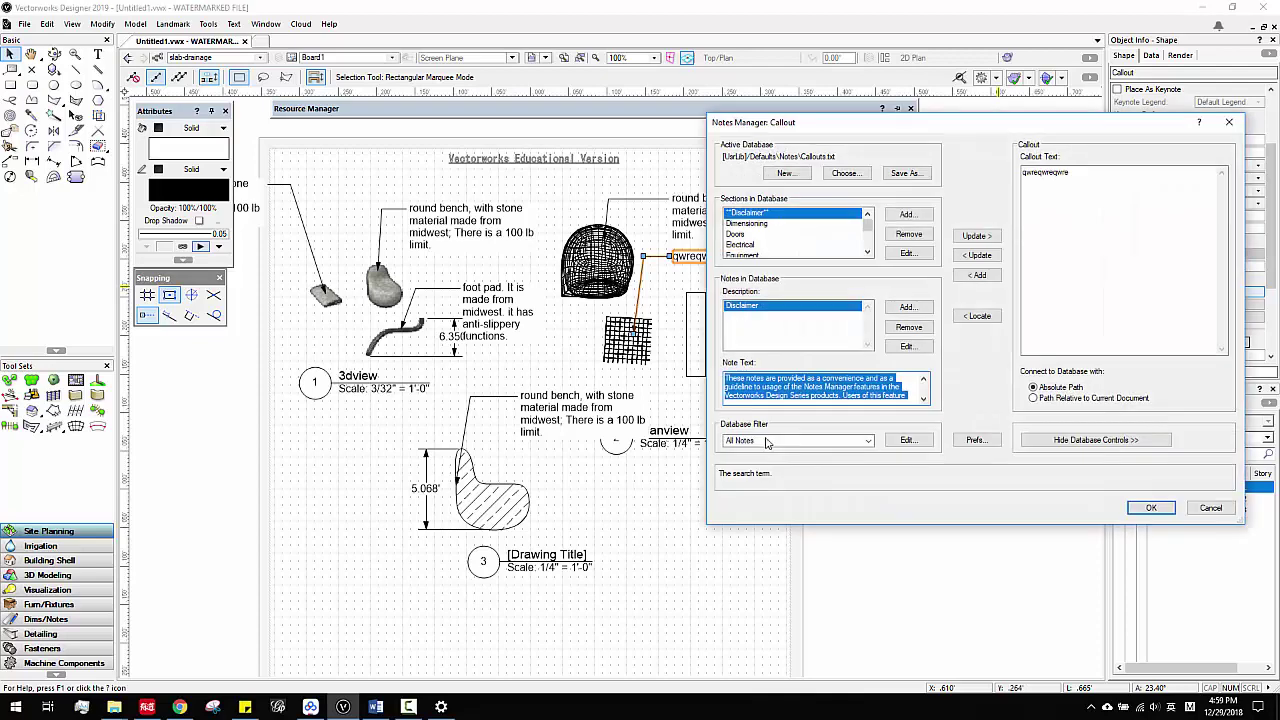
pyautogui.scroll(-2, 752, 240)
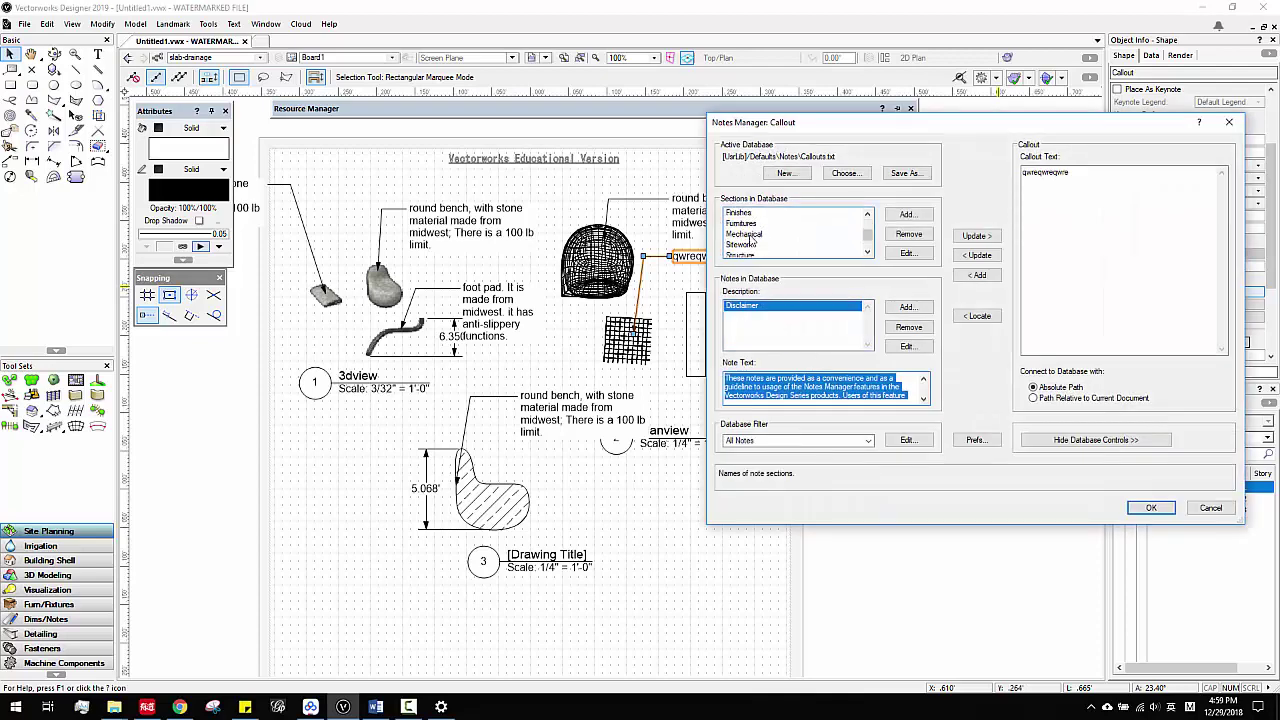
pyautogui.click(754, 234)
pyautogui.click(745, 223)
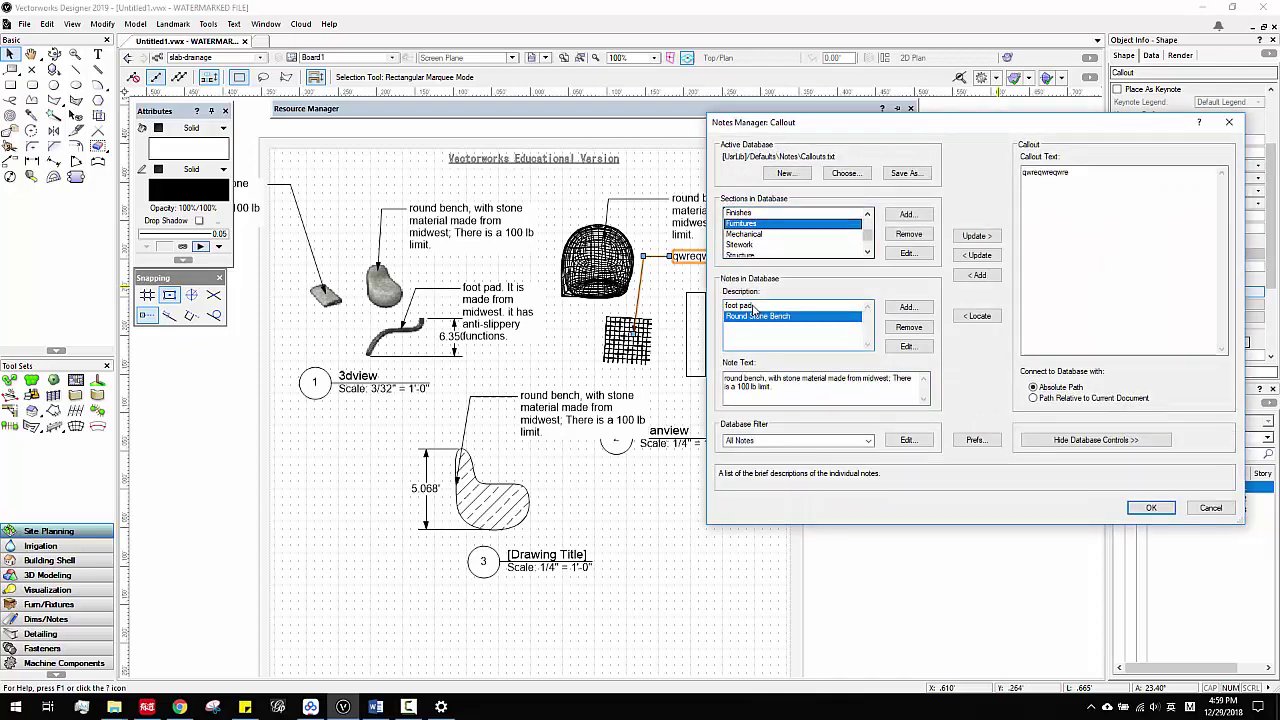
# Step: Add a Furnitures note described as "metal frames" with the text "metal frames; 0.1 inch thickness, can be used for high temperature"
pyautogui.click(905, 307)
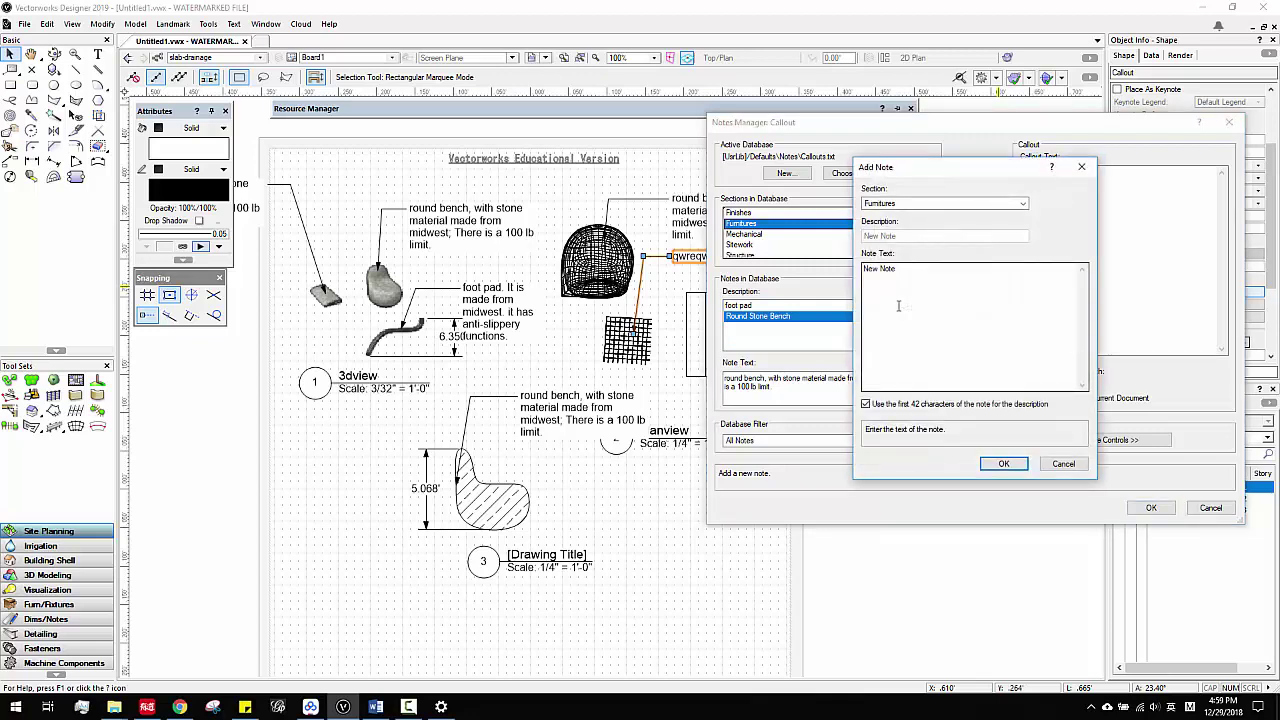
pyautogui.write('metal frames; 0.1 inch thickness, can be used for high temperature')
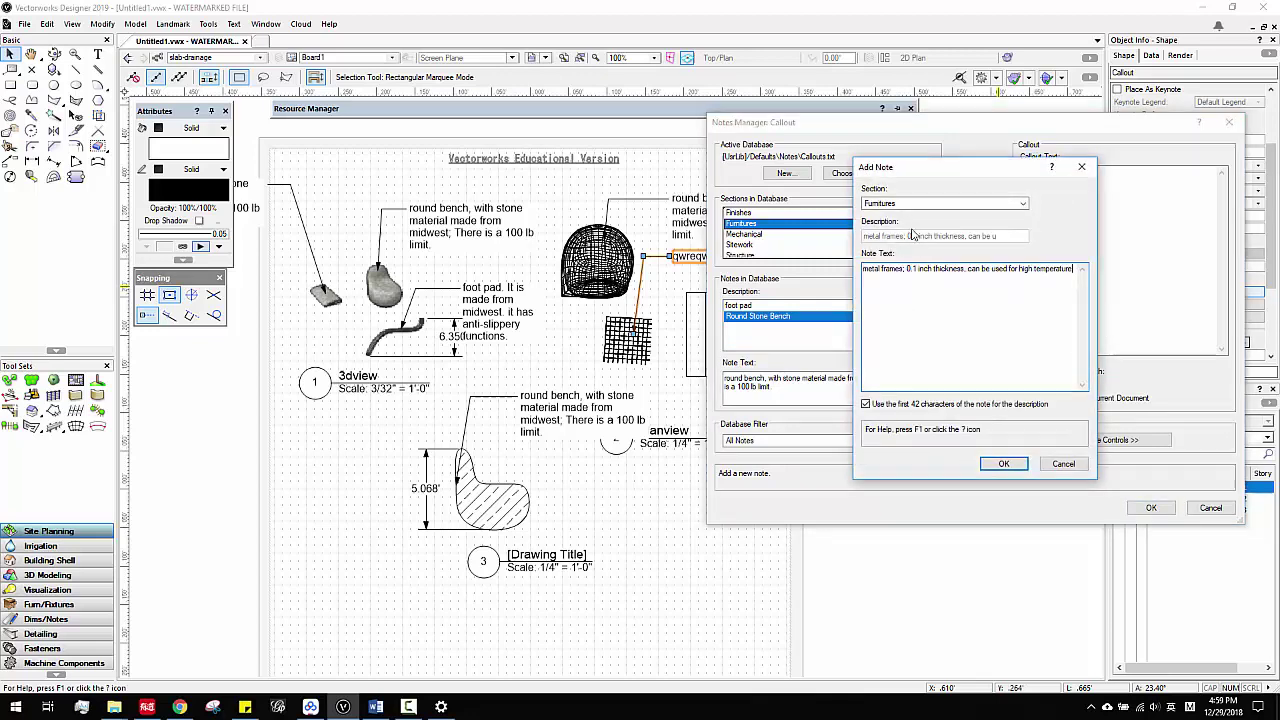
pyautogui.click(866, 404)
pyautogui.click(932, 235)
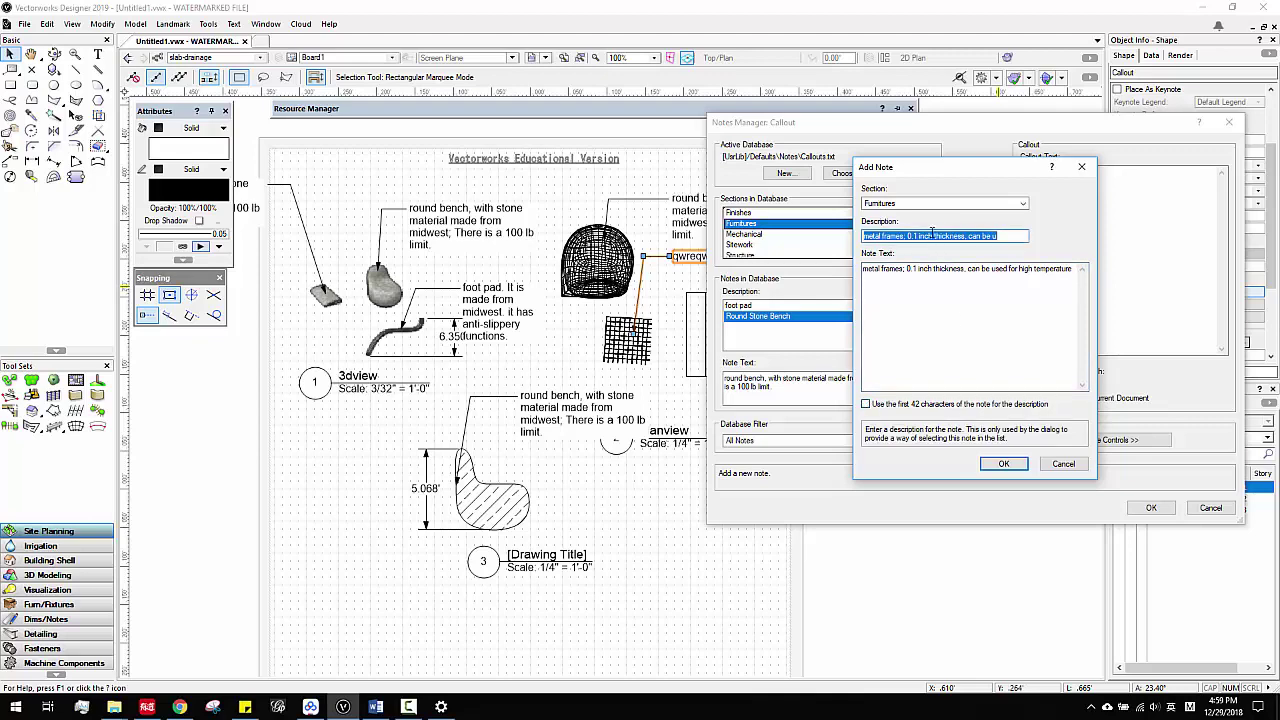
pyautogui.click(930, 235)
pyautogui.moveTo(995, 236); pyautogui.dragTo(907, 236)
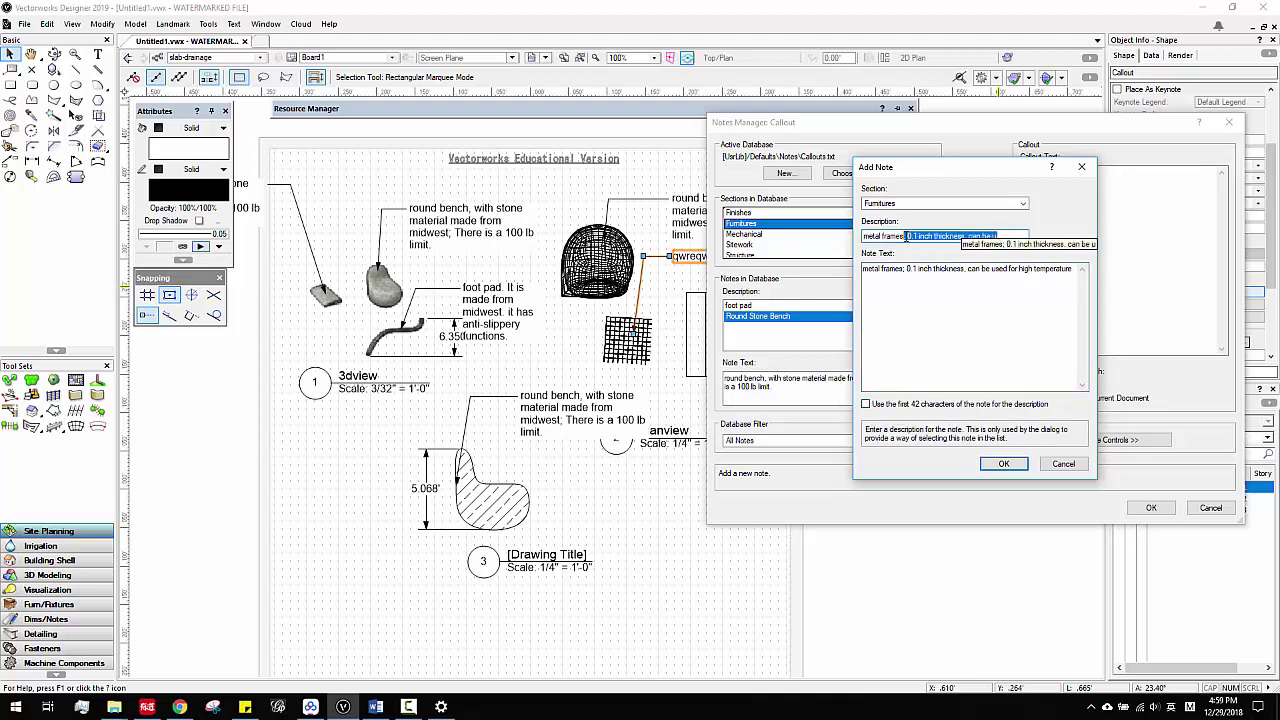
pyautogui.press('BackSpace')
pyautogui.click(1003, 464)
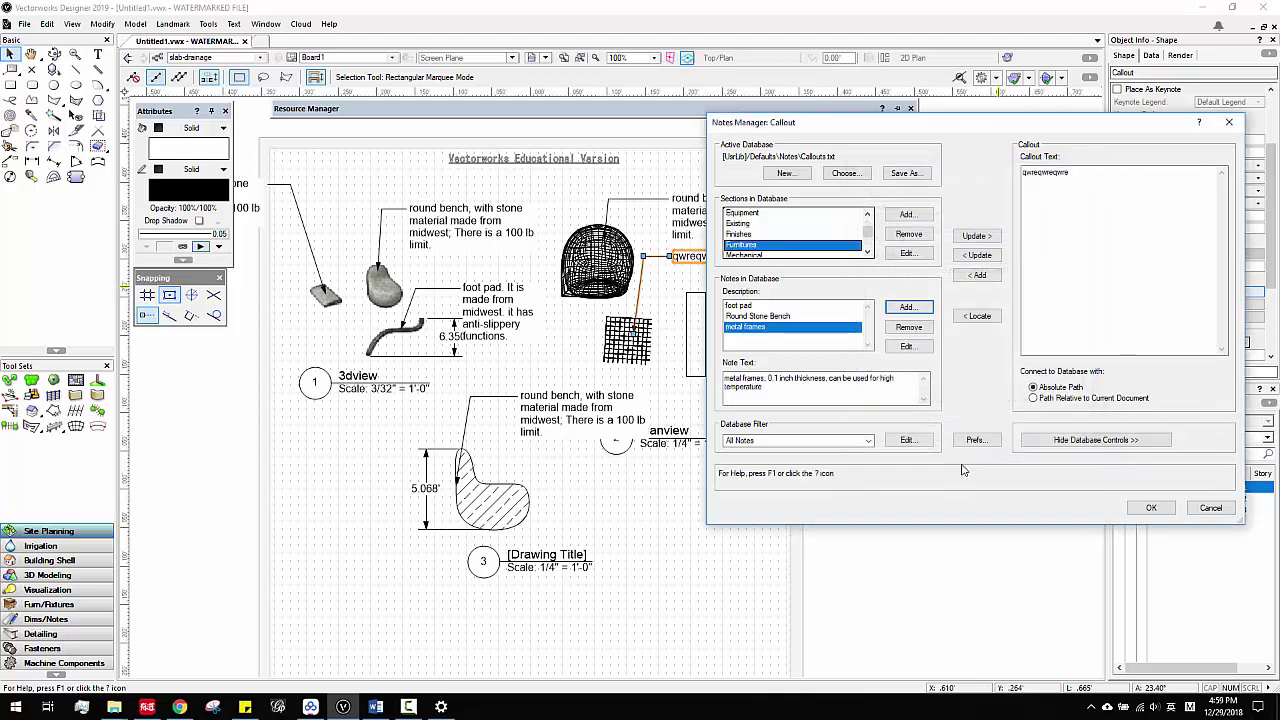
# Step: Replace the placeholder text of the grid mesh's callout with the metal frames note and accept the note
pyautogui.click(977, 235)
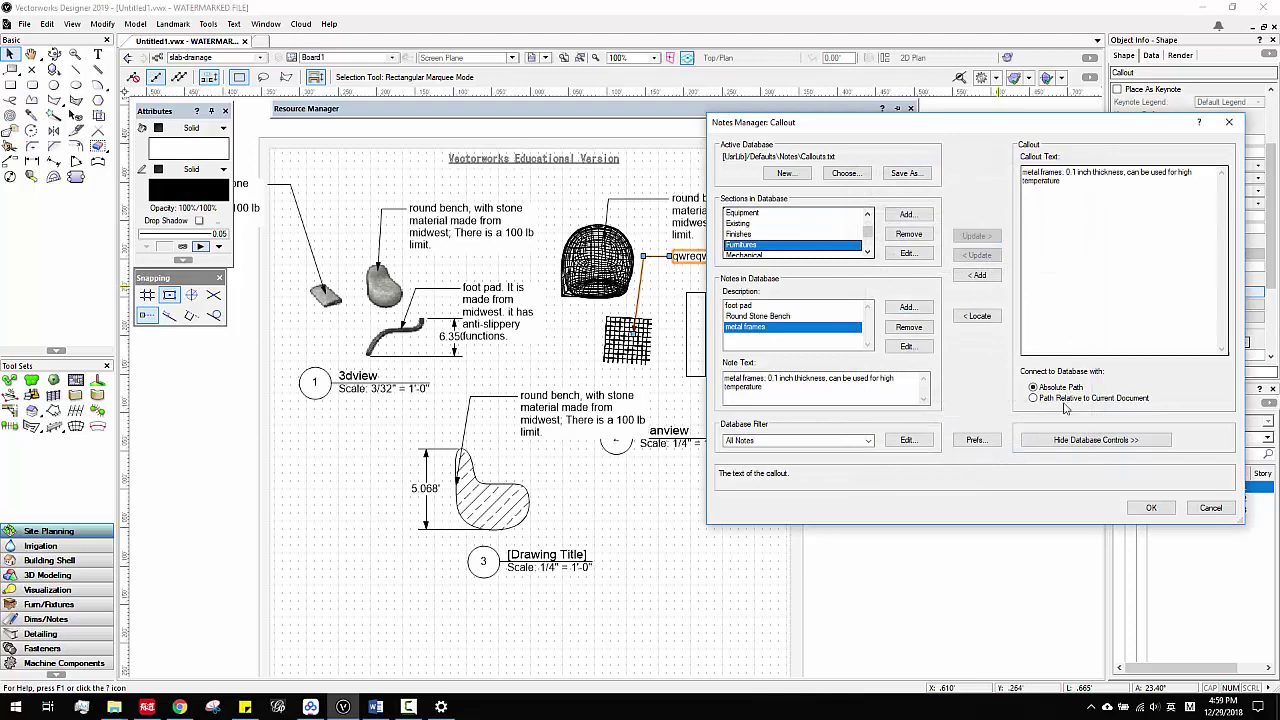
pyautogui.click(1150, 509)
pyautogui.click(936, 352)
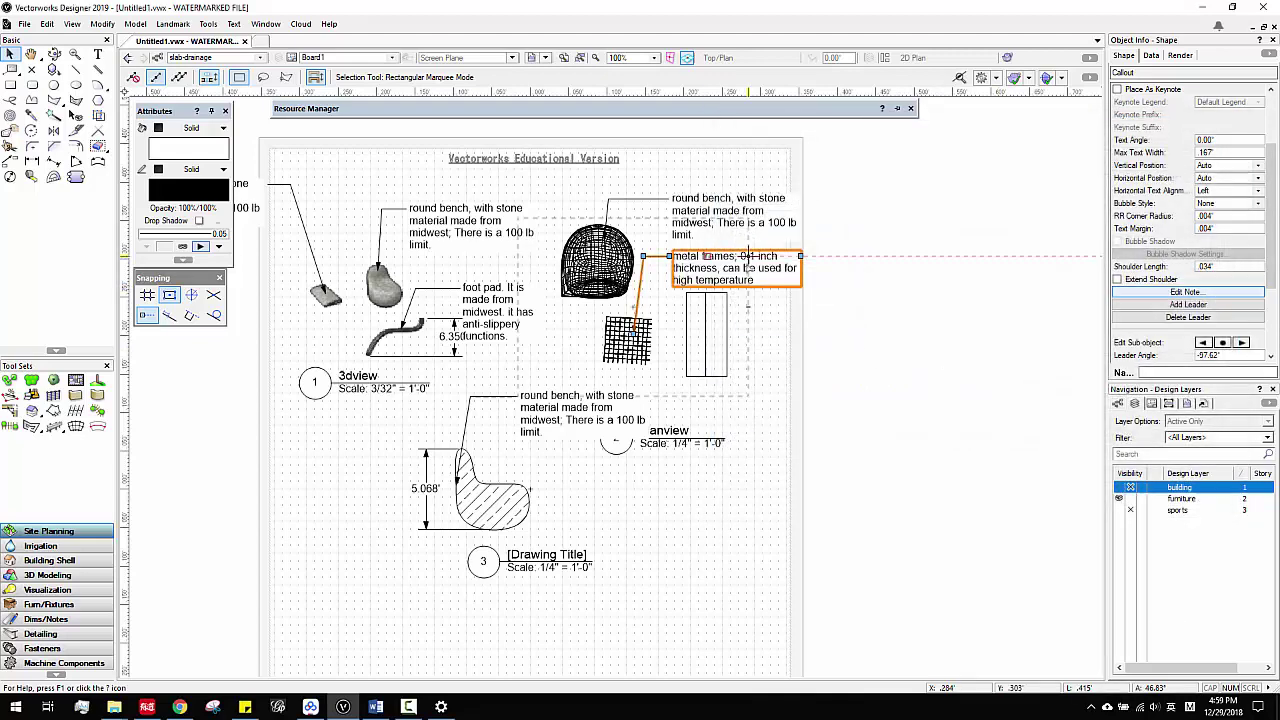
pyautogui.click(661, 385)
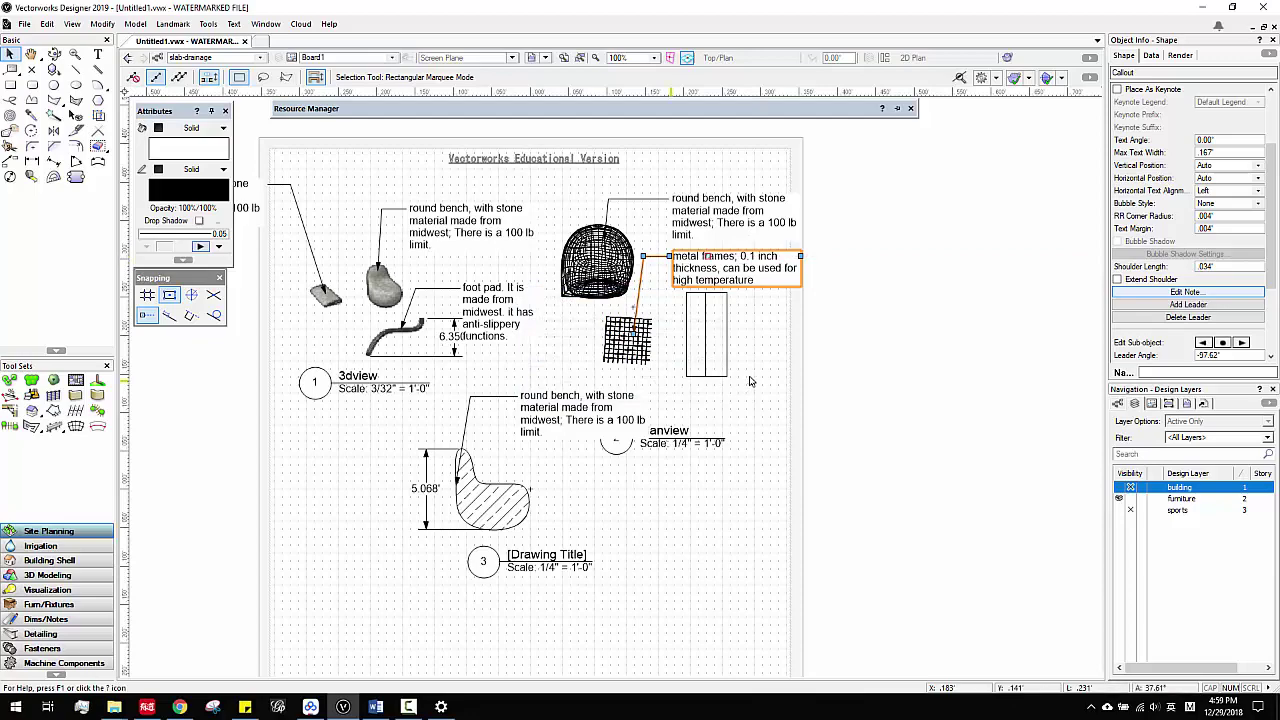
pyautogui.moveTo(750, 381)
pyautogui.mouseDown(button='middle')
pyautogui.moveTo(750, 393)
pyautogui.moveTo(771, 370)
pyautogui.moveTo(827, 397)
pyautogui.moveTo(772, 365)
pyautogui.mouseUp(button='middle')
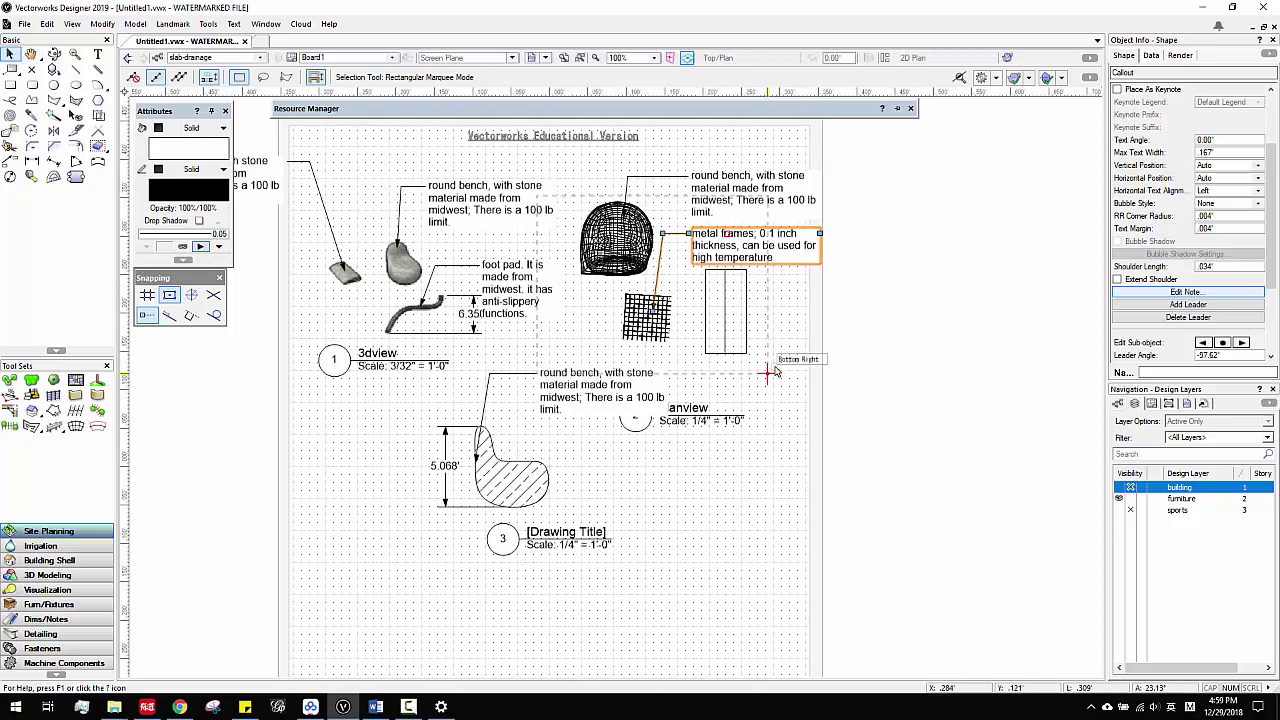
# Step: Place the metal frames callout as a keynote using the Default Legend
pyautogui.scroll(3, 1155, 230)
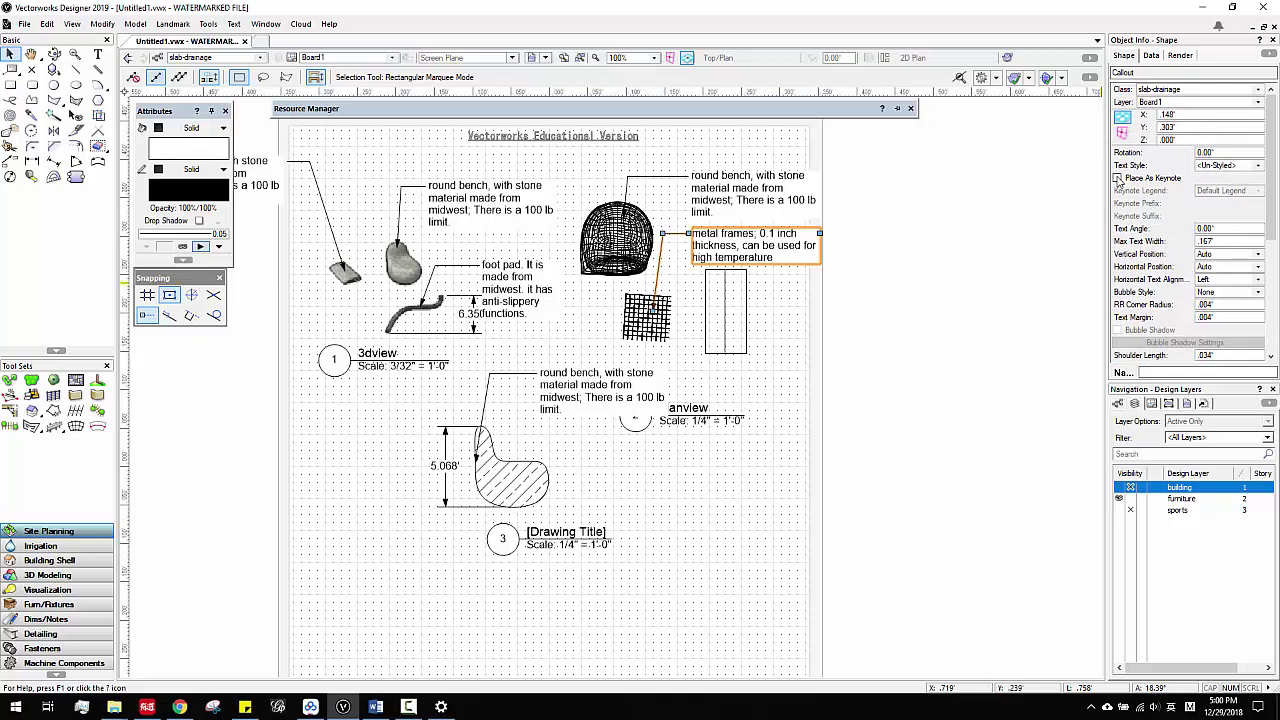
pyautogui.click(1118, 178)
pyautogui.scroll(-1, 816, 271)
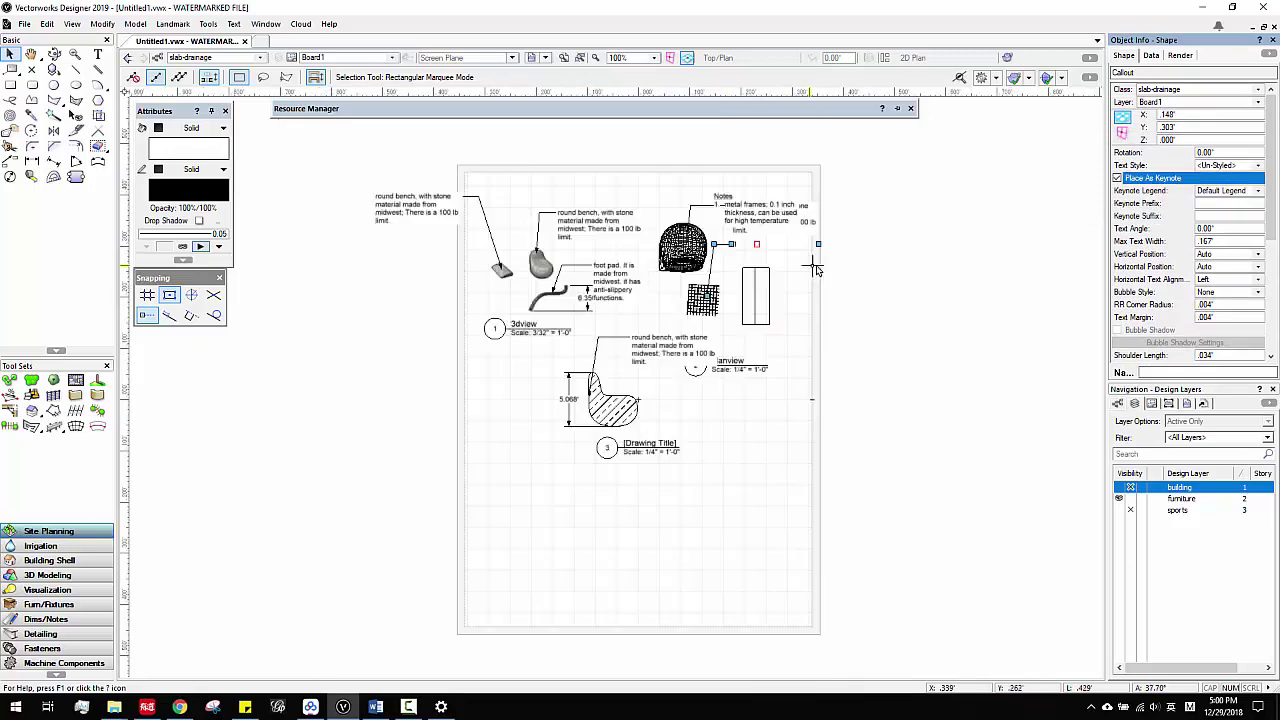
pyautogui.scroll(1, 750, 237)
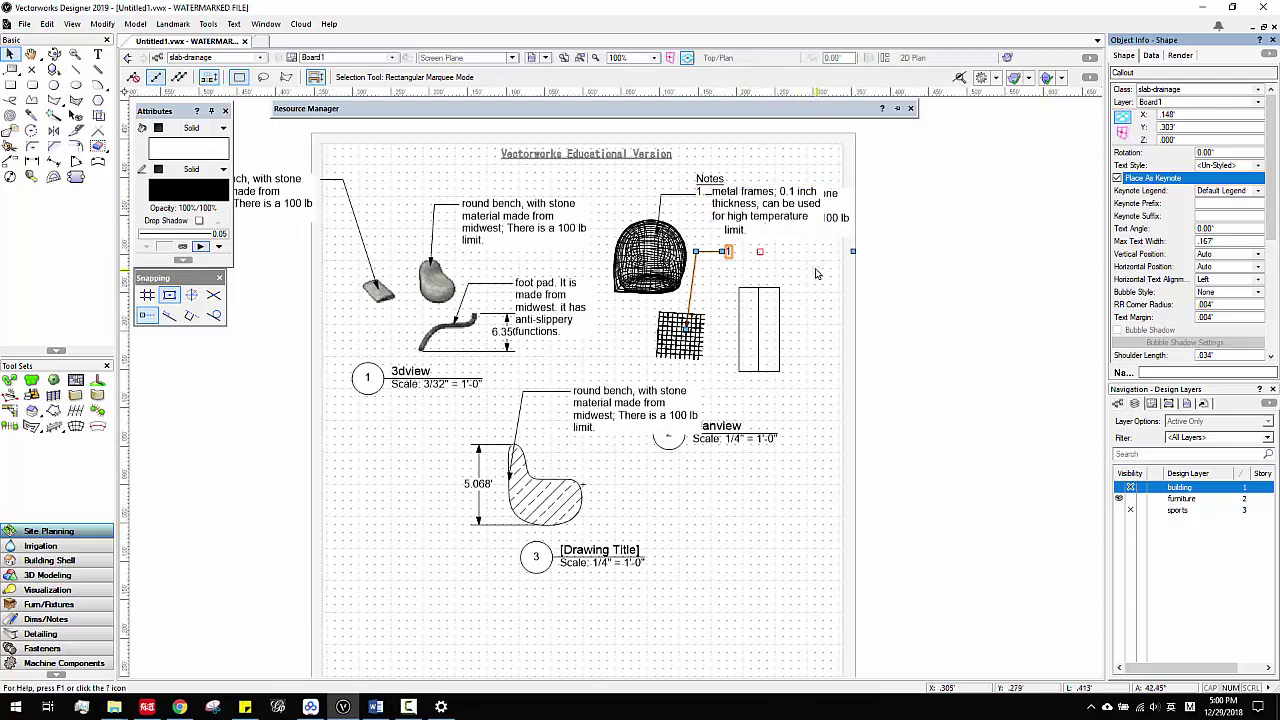
pyautogui.scroll(-3, 770, 318)
pyautogui.scroll(2, 700, 300)
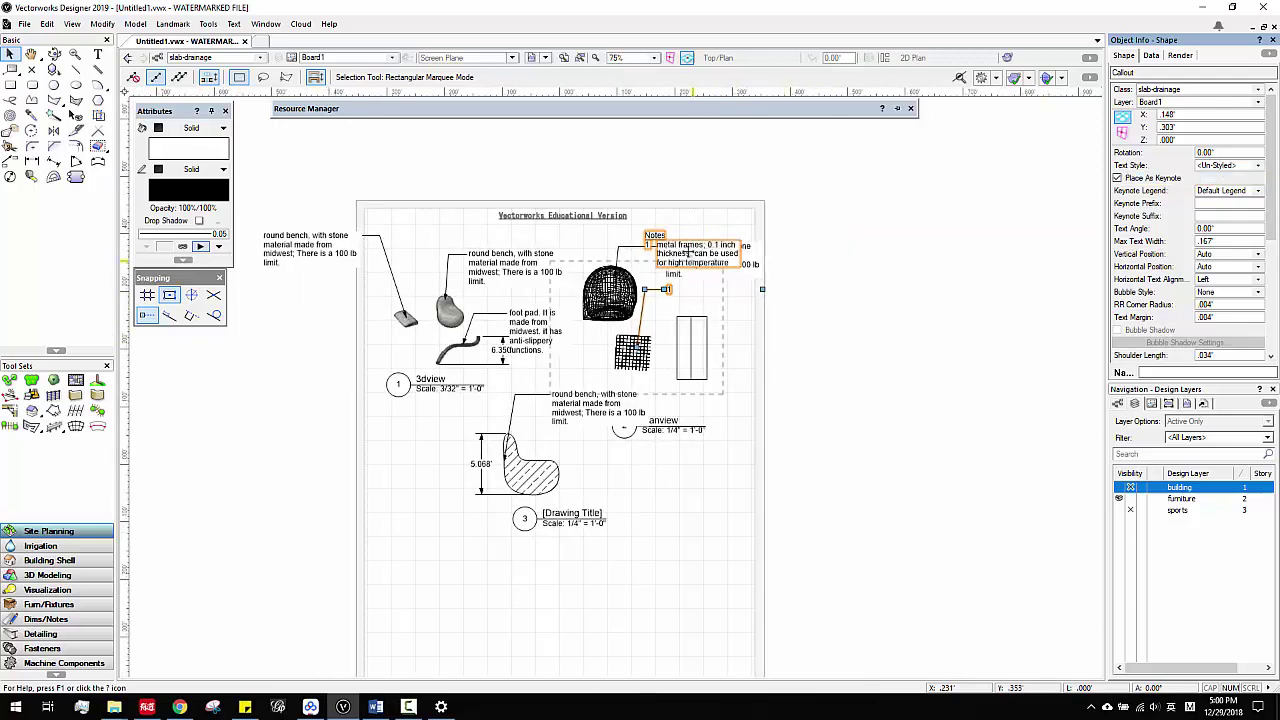
# Step: Move the Notes keynote legend off the drawings to the empty area beside the sheet border
pyautogui.click(656, 236)
pyautogui.moveTo(656, 236); pyautogui.dragTo(811, 233)
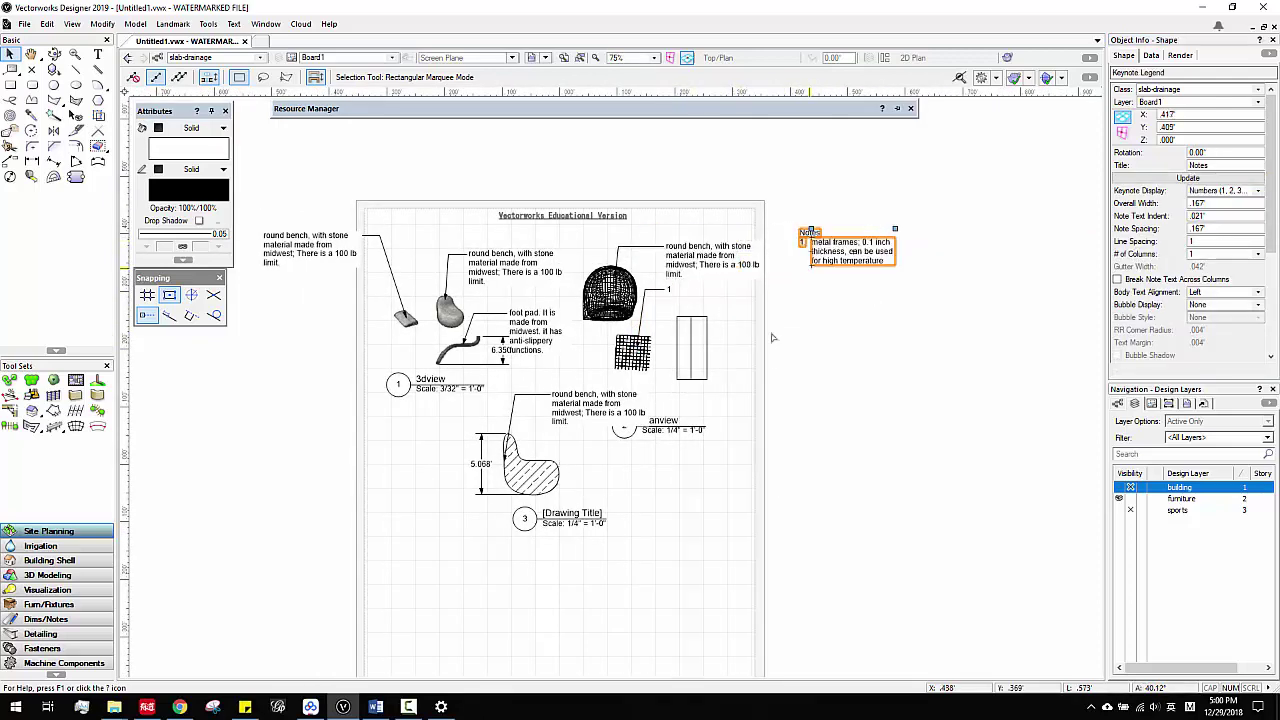
pyautogui.click(851, 342)
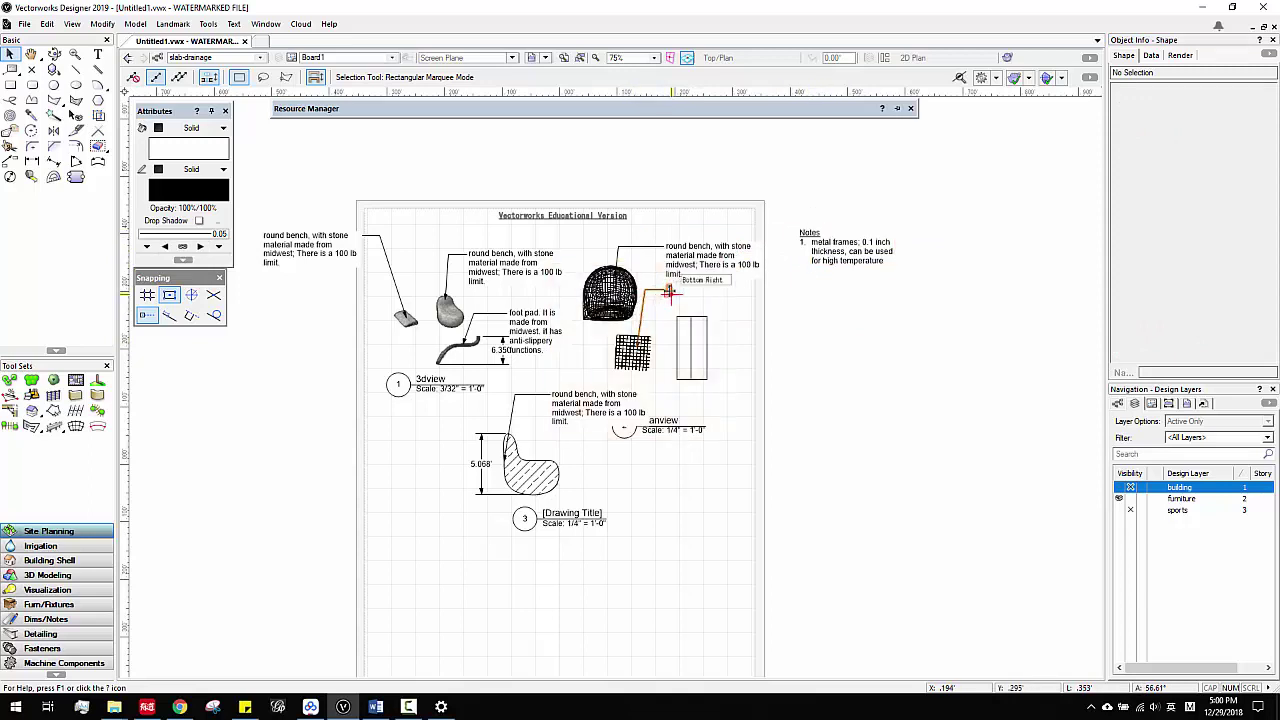
# Step: Capture the drawings and legend in a screenshot and mark it with a red arrow from the callout's number to its legend note
pyautogui.hotkey('ctrl', 'alt', 'a')
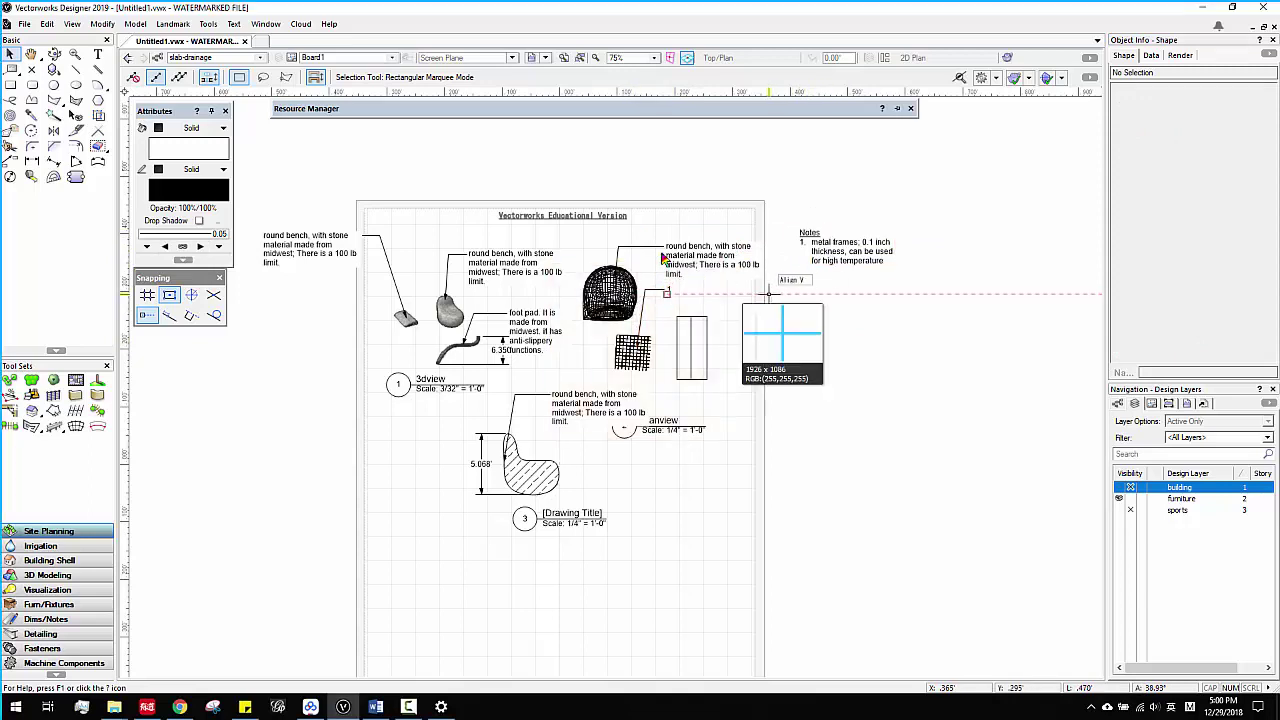
pyautogui.moveTo(441, 127); pyautogui.dragTo(1004, 538)
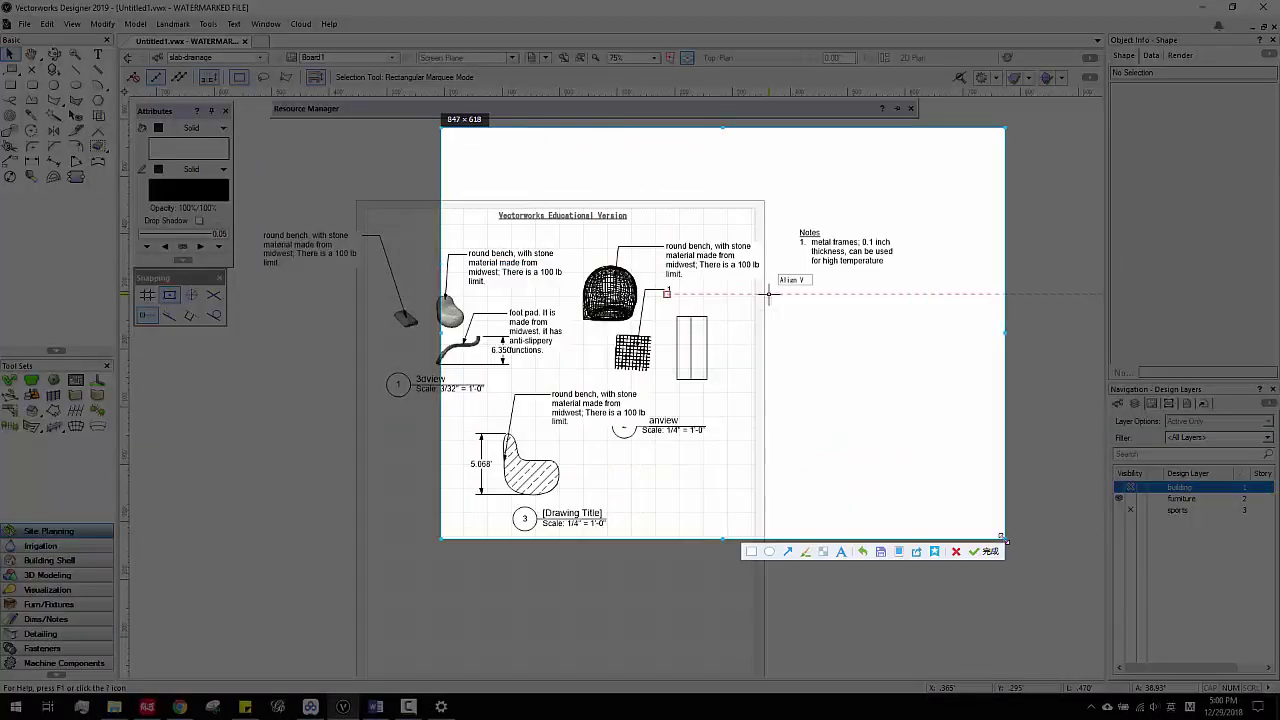
pyautogui.click(788, 552)
pyautogui.moveTo(673, 289); pyautogui.dragTo(804, 243)
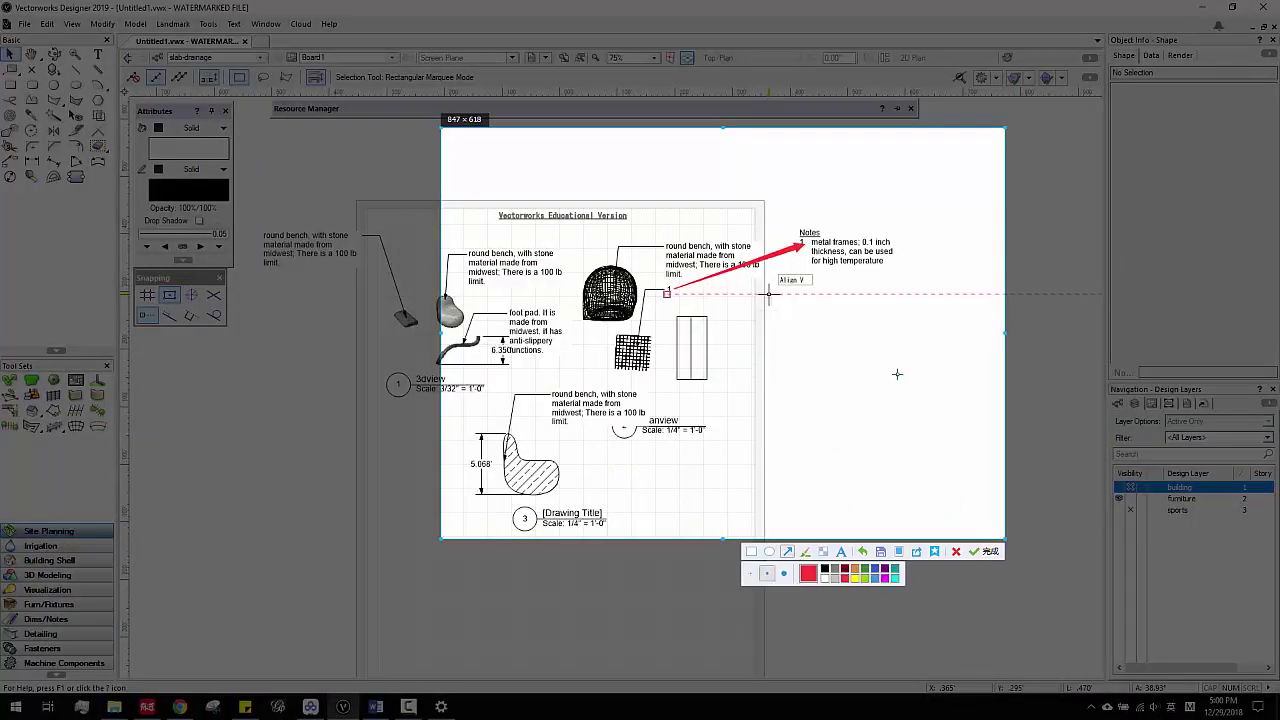
pyautogui.doubleClick(897, 374)
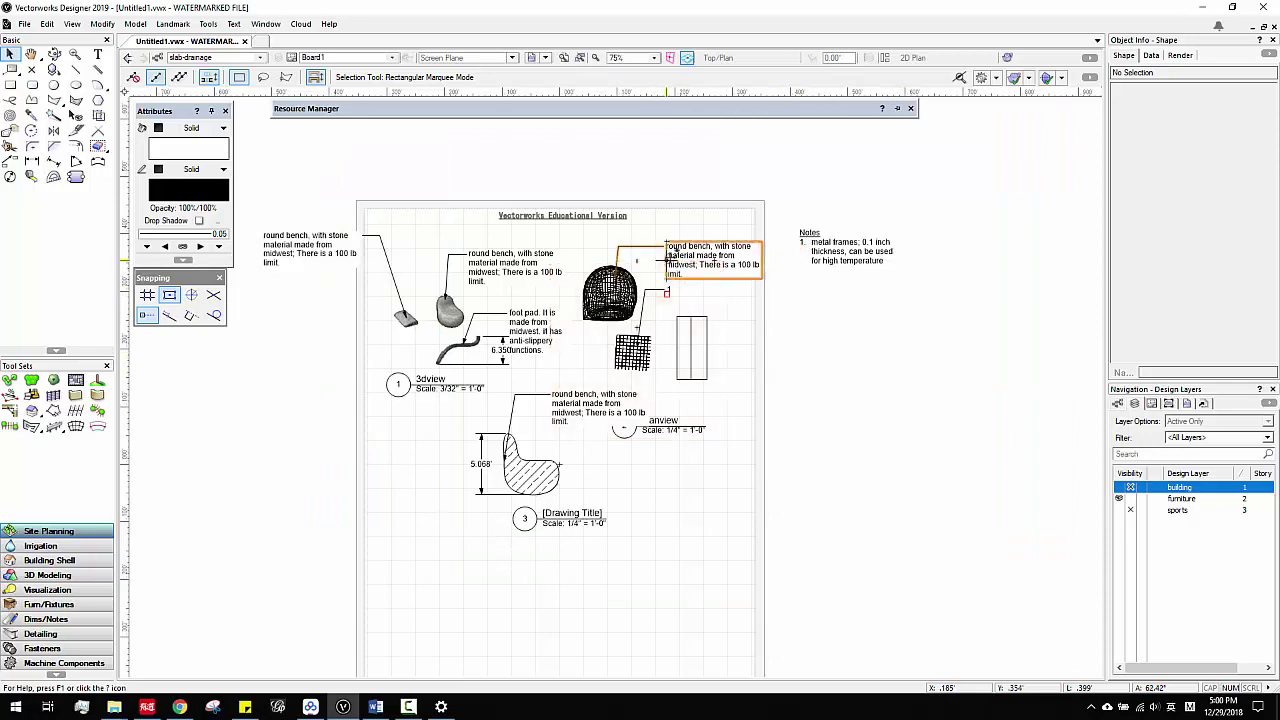
# Step: Place the four round bench callouts and the foot pad callout as keynotes together
pyautogui.click(700, 258)
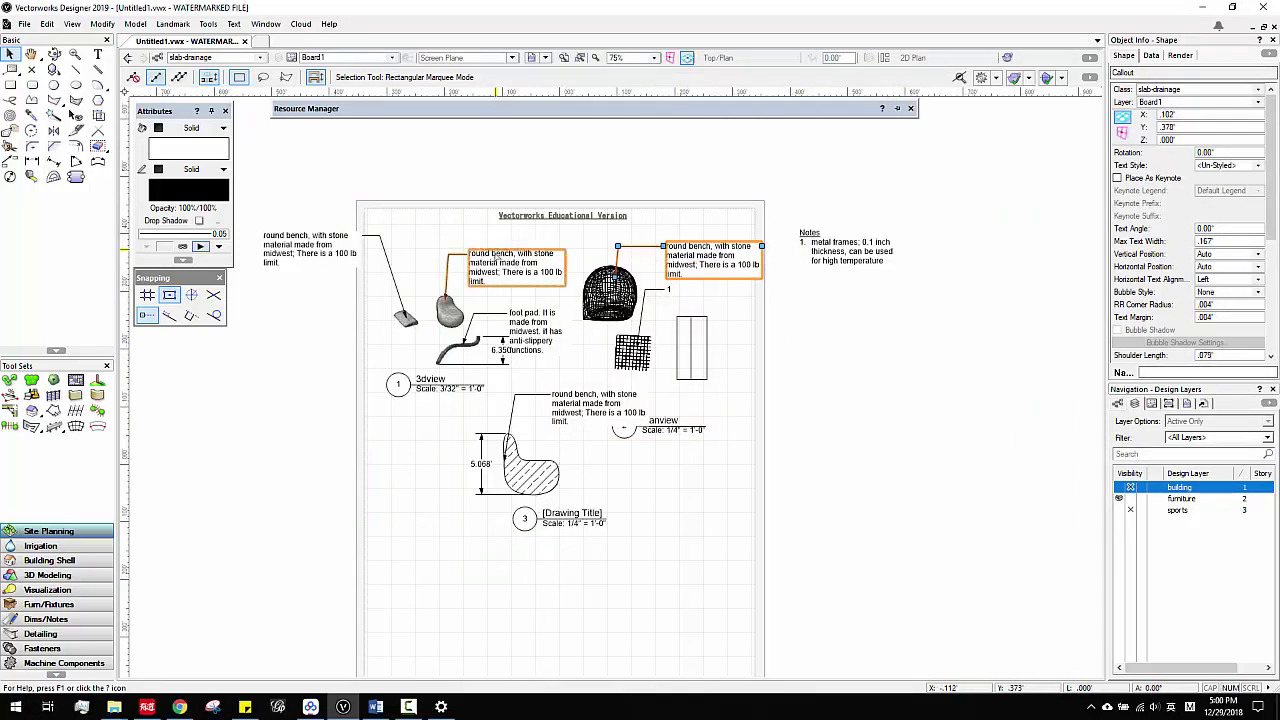
pyautogui.keyDown('shift'); pyautogui.click(497, 257); pyautogui.keyUp('shift')
pyautogui.keyDown('shift'); pyautogui.click(336, 252); pyautogui.keyUp('shift')
pyautogui.keyDown('shift'); pyautogui.click(541, 332); pyautogui.keyUp('shift')
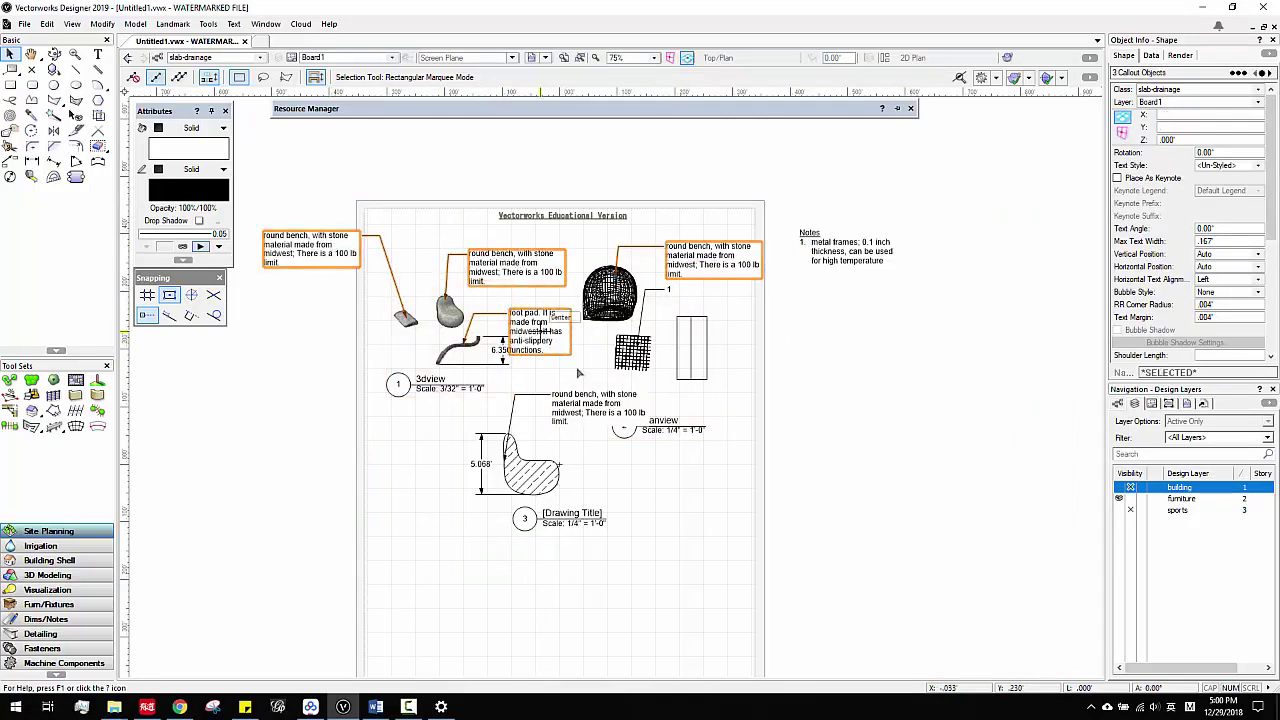
pyautogui.keyDown('shift'); pyautogui.click(595, 407); pyautogui.keyUp('shift')
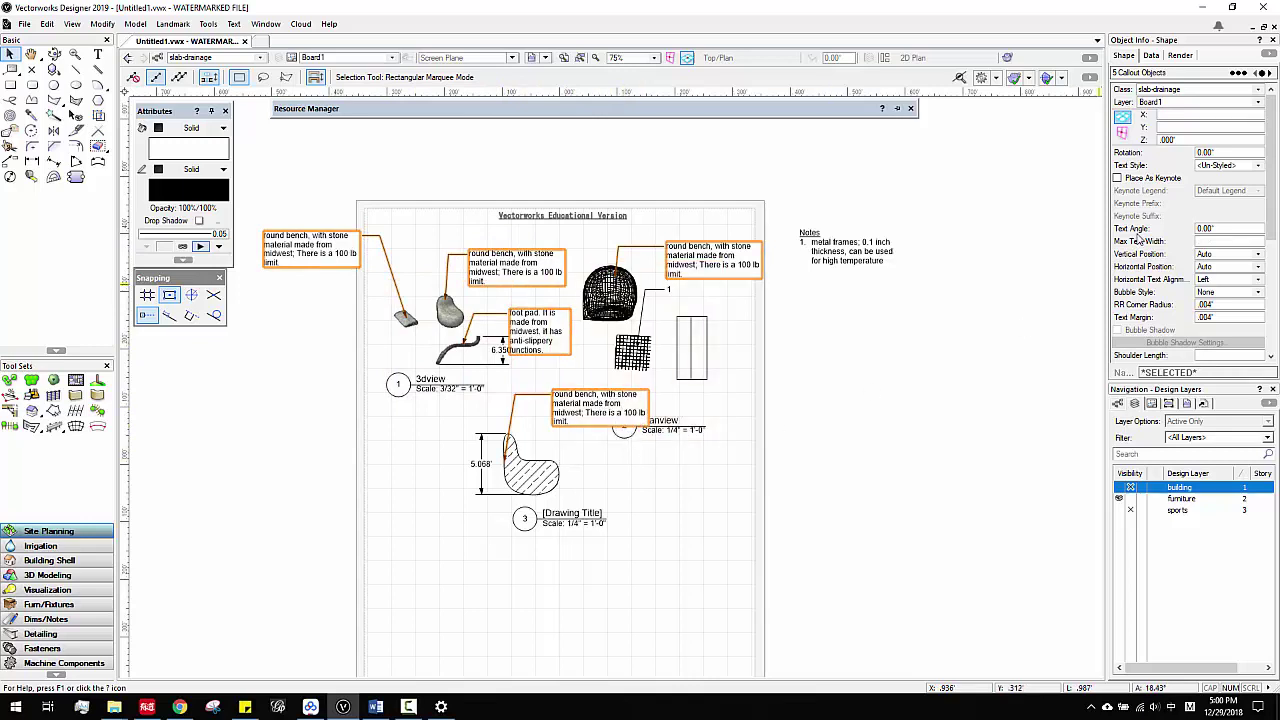
pyautogui.click(1117, 178)
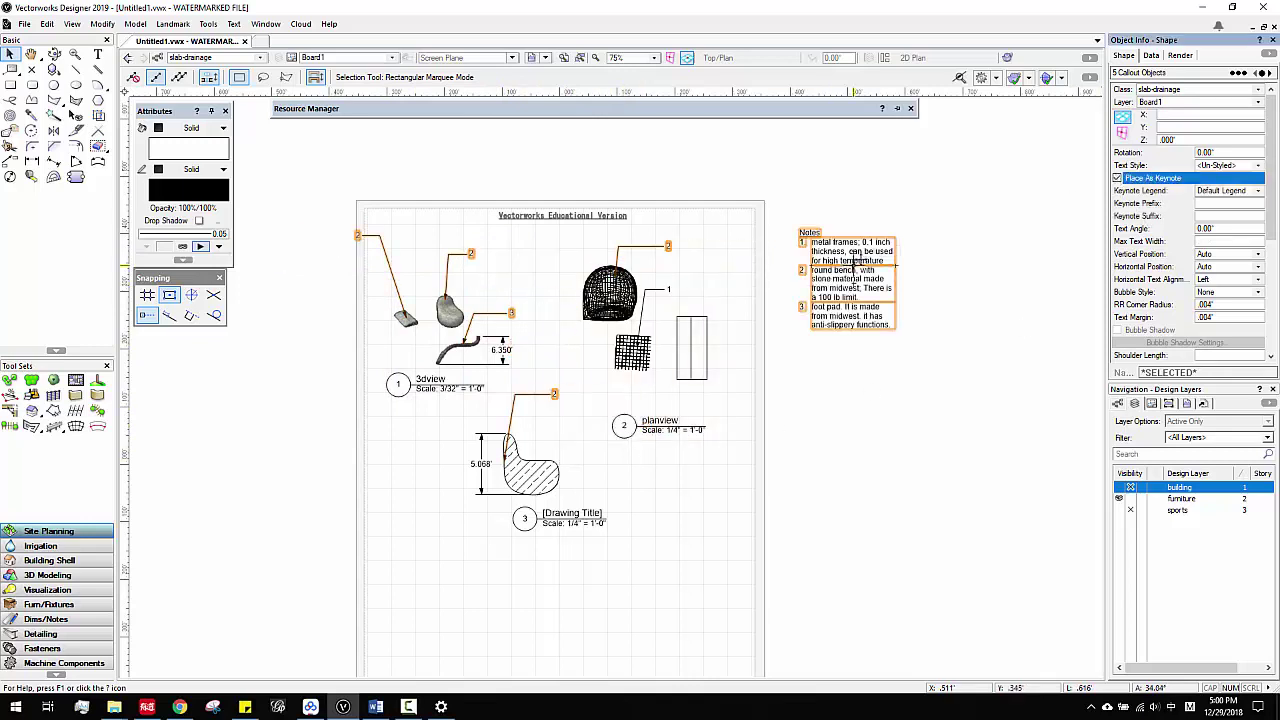
pyautogui.click(793, 269)
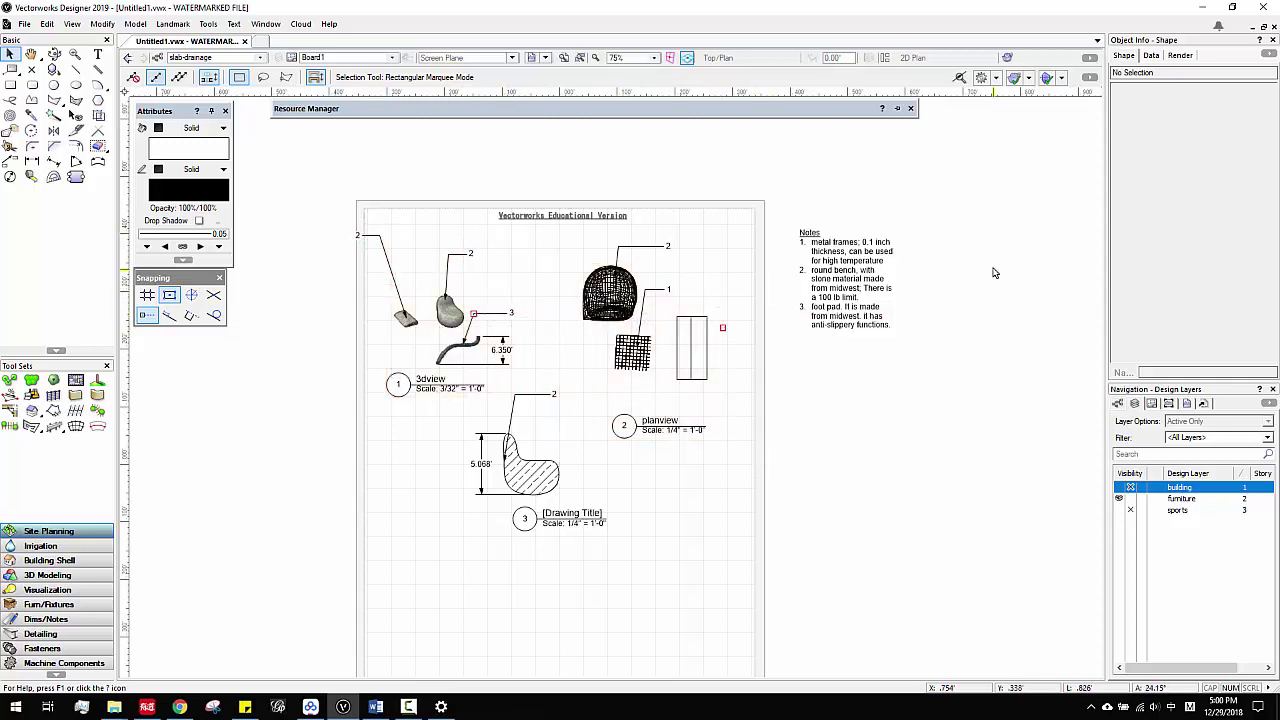
# Step: Set the Notes legend's keynote display to Letters (A, B, C, ...)
pyautogui.click(851, 265)
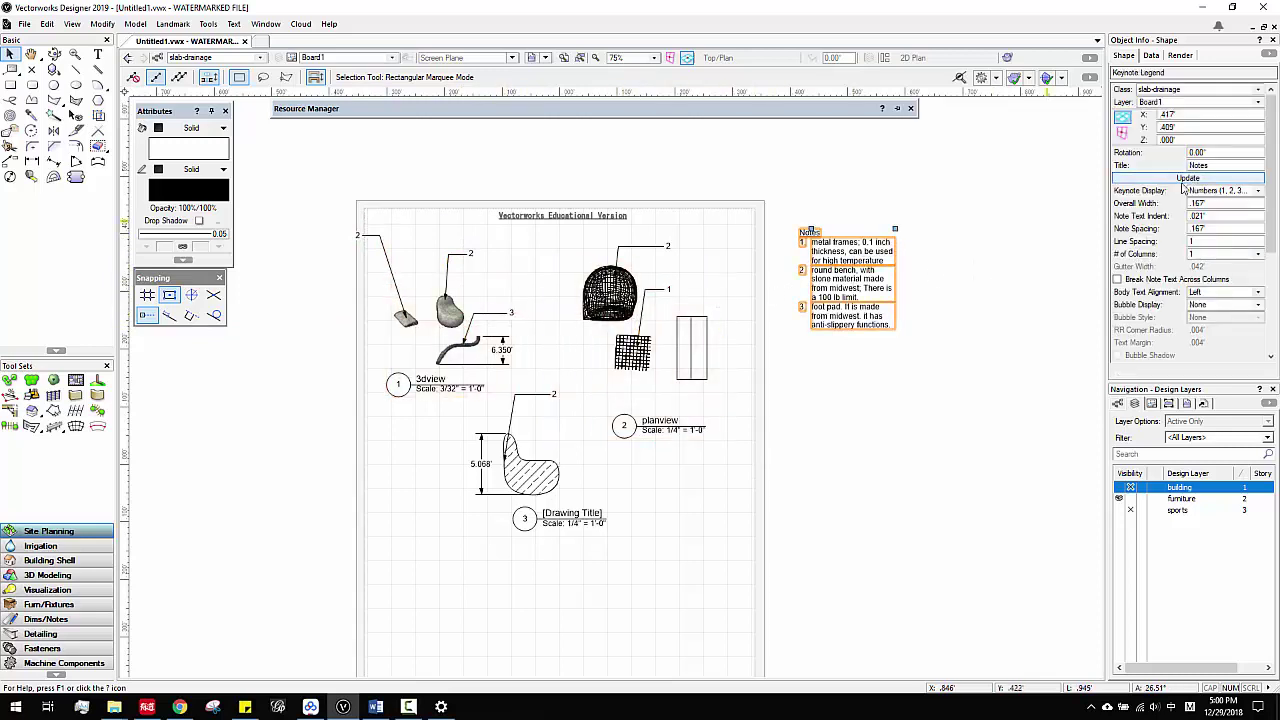
pyautogui.click(1218, 190)
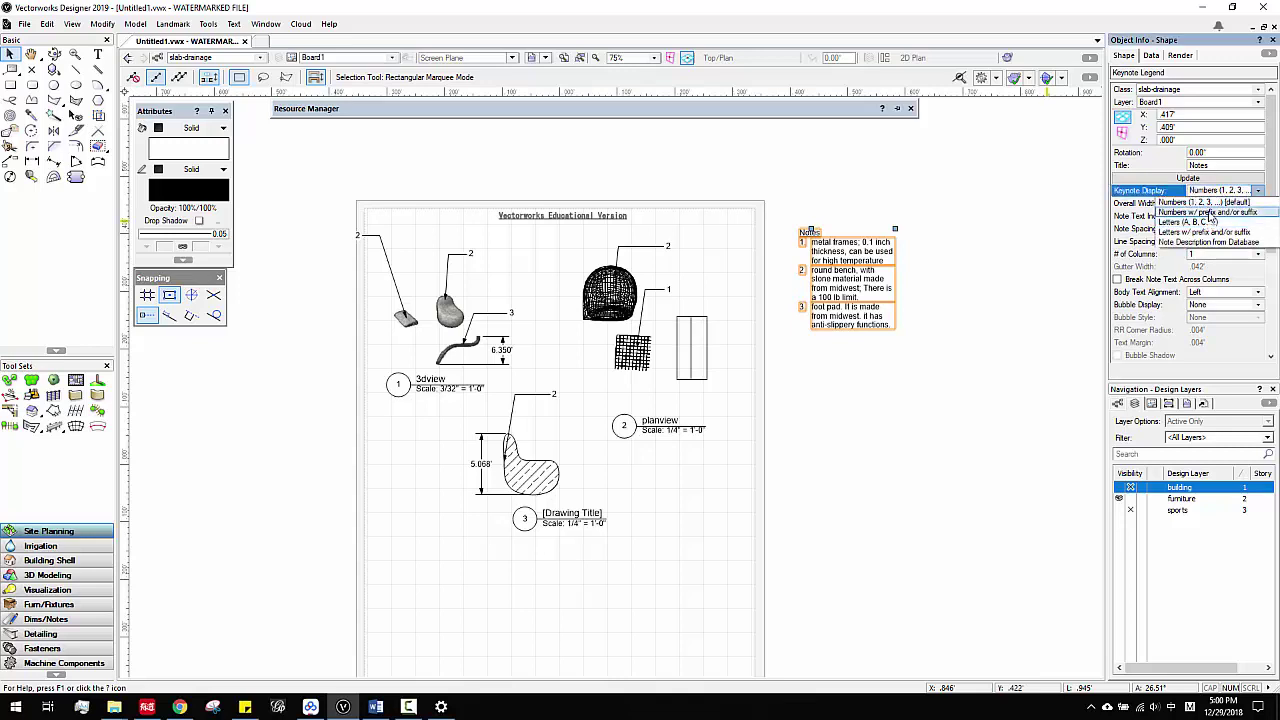
pyautogui.click(1188, 222)
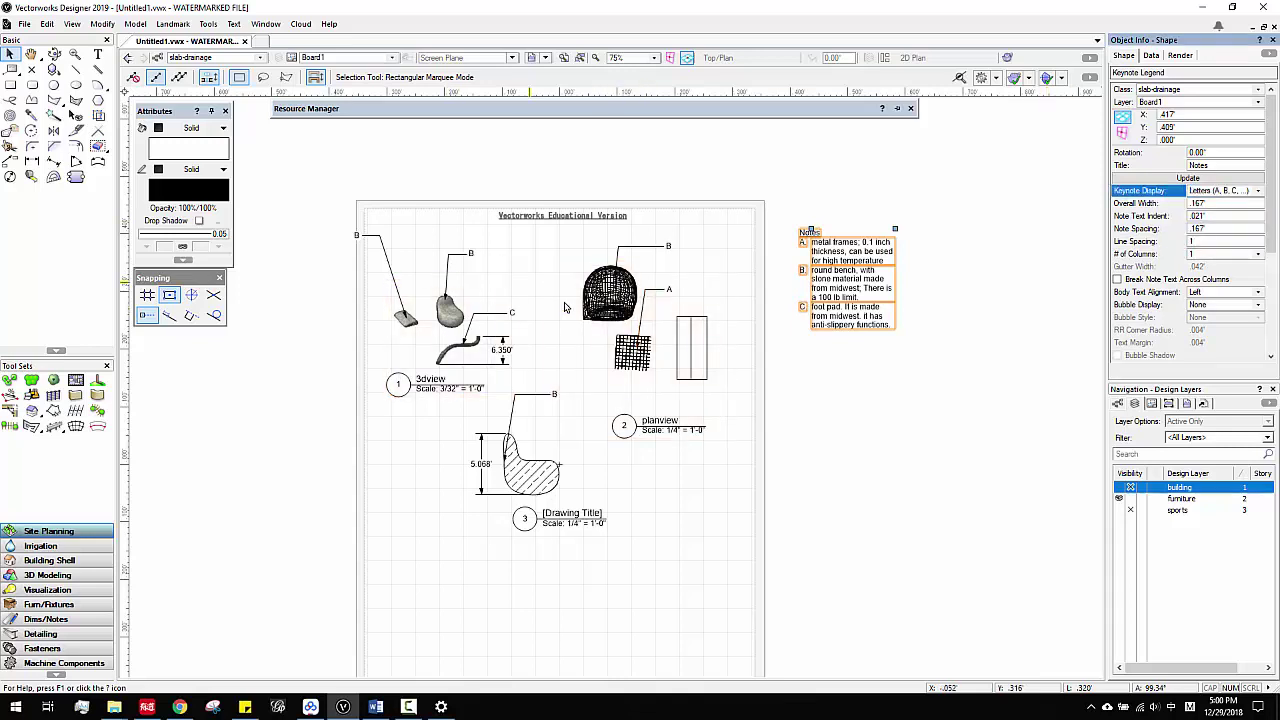
# Step: Set the legend's keynote display to Note Description from Database and widen the legend so its note texts fit
pyautogui.click(1224, 191)
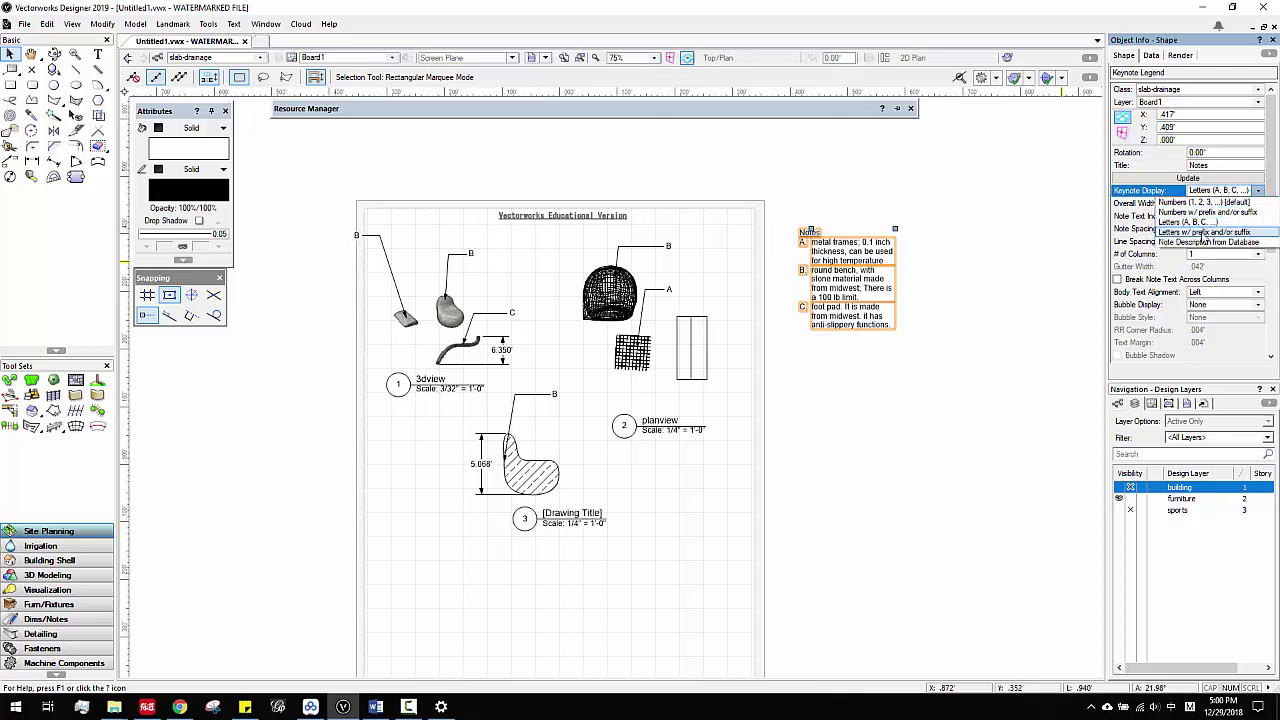
pyautogui.click(1205, 243)
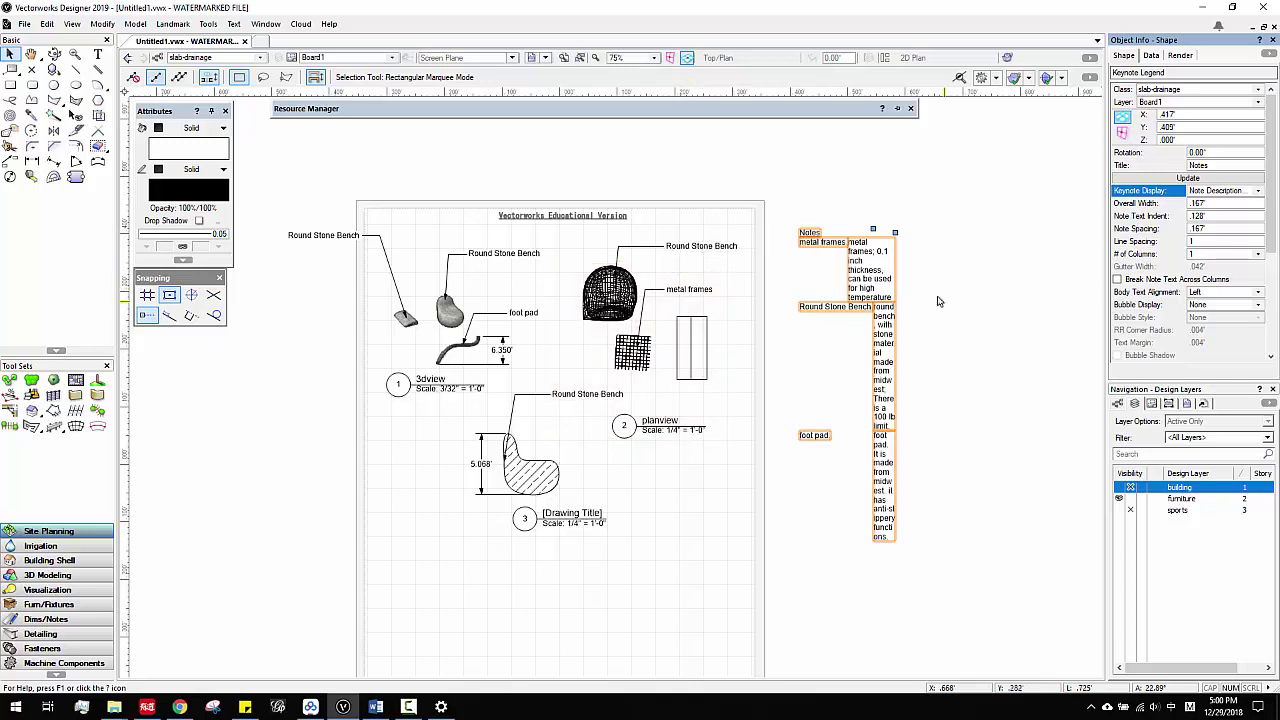
pyautogui.moveTo(1012, 227)
pyautogui.mouseDown()
pyautogui.moveTo(895, 232)
pyautogui.moveTo(1032, 224)
pyautogui.mouseUp()
pyautogui.click(898, 303)
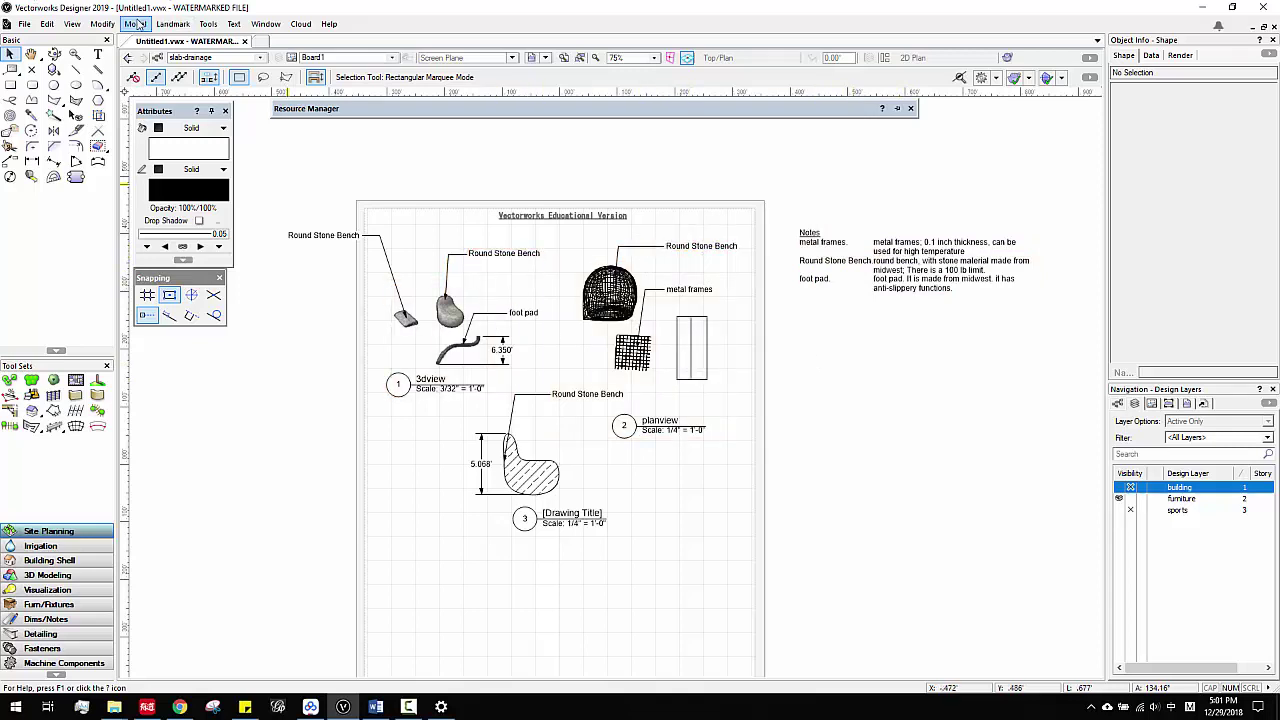
# Step: Try to align the leader lines of the Round Stone Bench and foot pad callouts in 3dview, and undo the alignment
pyautogui.click(105, 24)
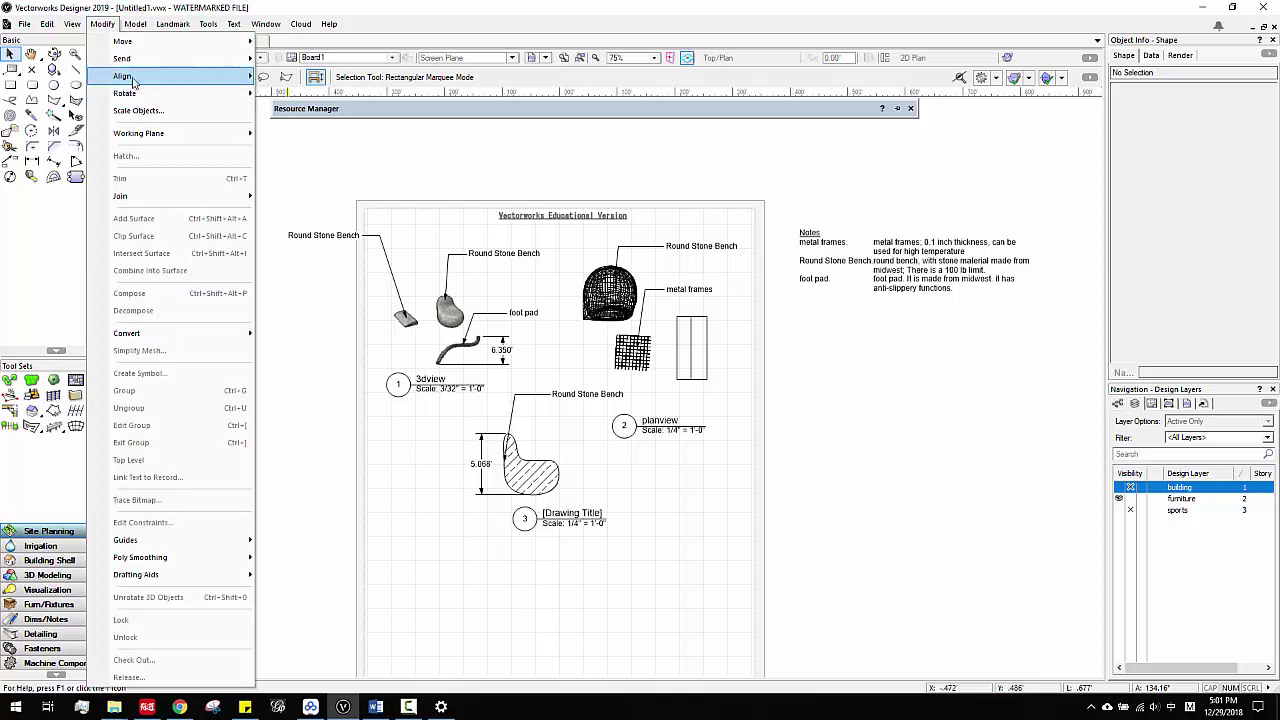
pyautogui.moveTo(133, 80)
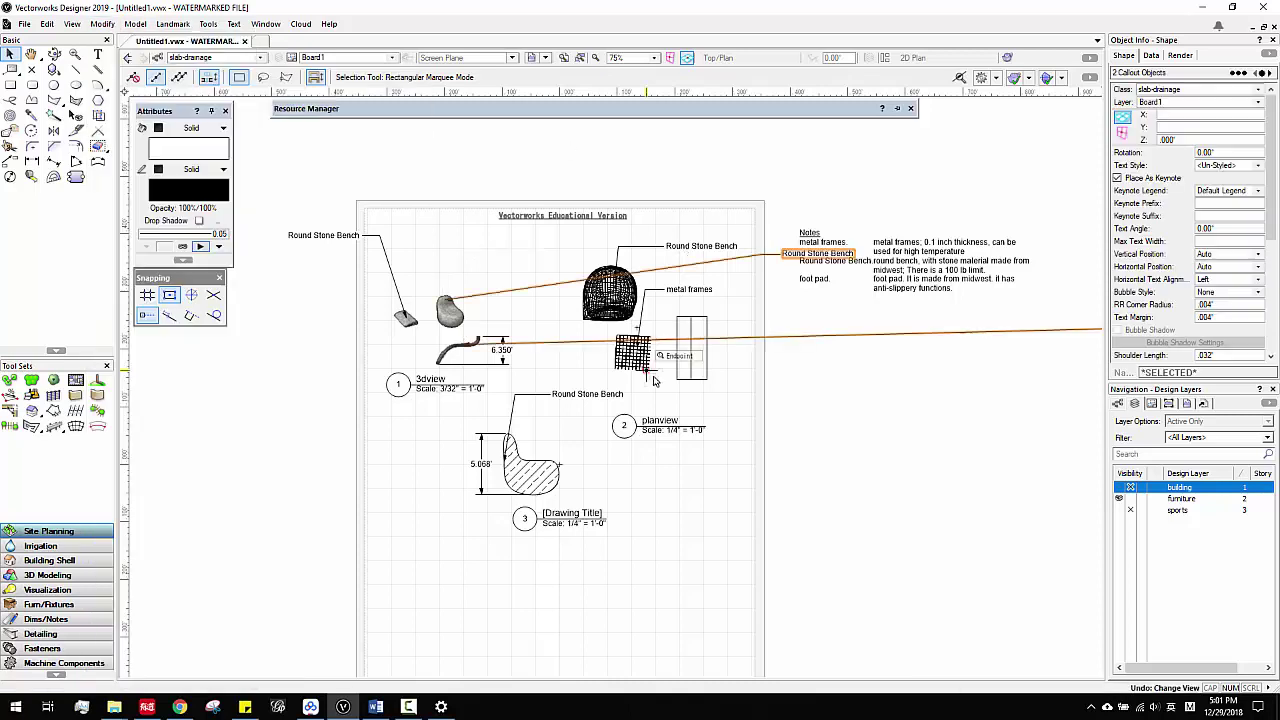
pyautogui.hotkey('ctrl', 'z')
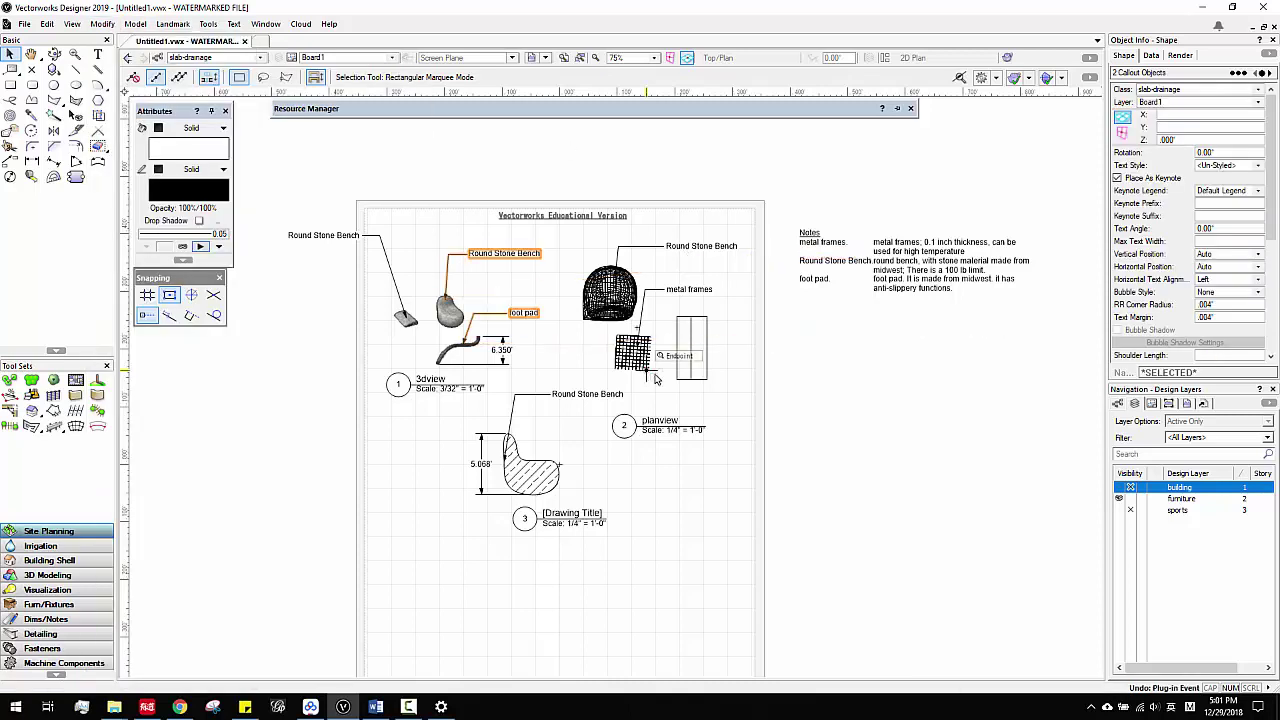
# Step: Align the shoulder and label points of planview's Round Stone Bench and metal frames leaders to a vertical reference line, with vertical distribution None
pyautogui.click(690, 250)
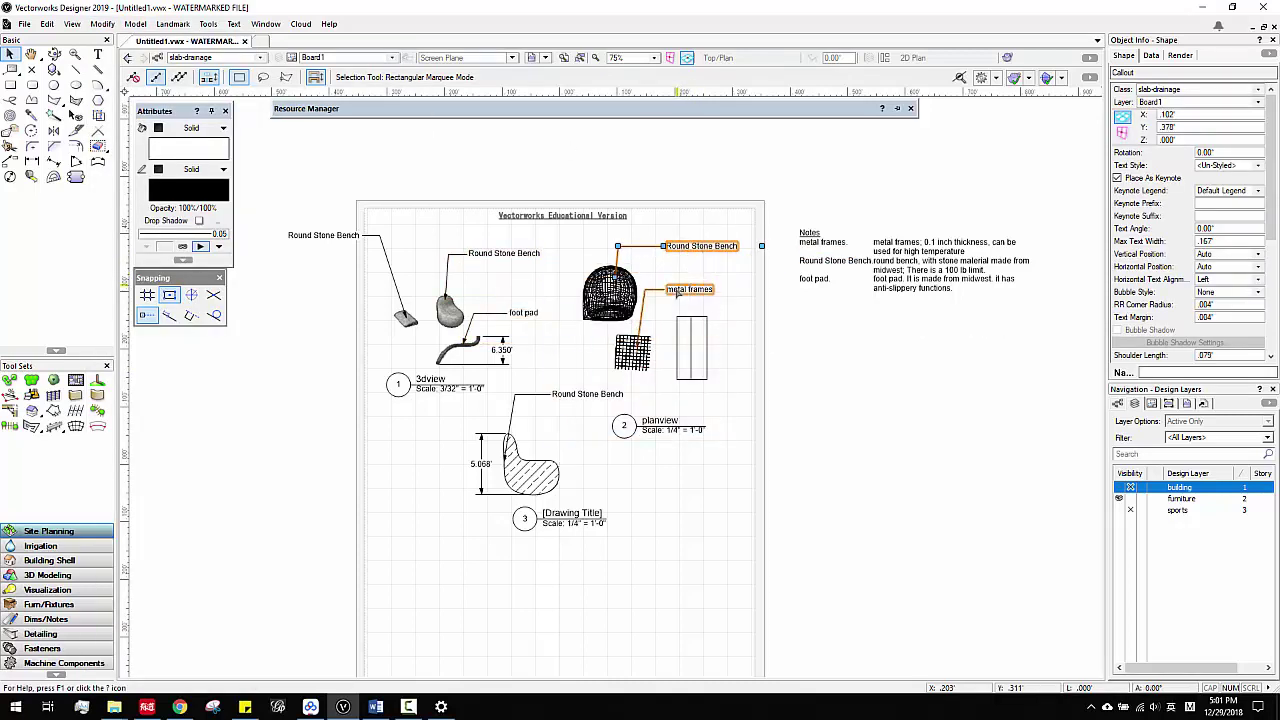
pyautogui.keyDown('shift'); pyautogui.click(690, 289); pyautogui.keyUp('shift')
pyautogui.click(104, 30)
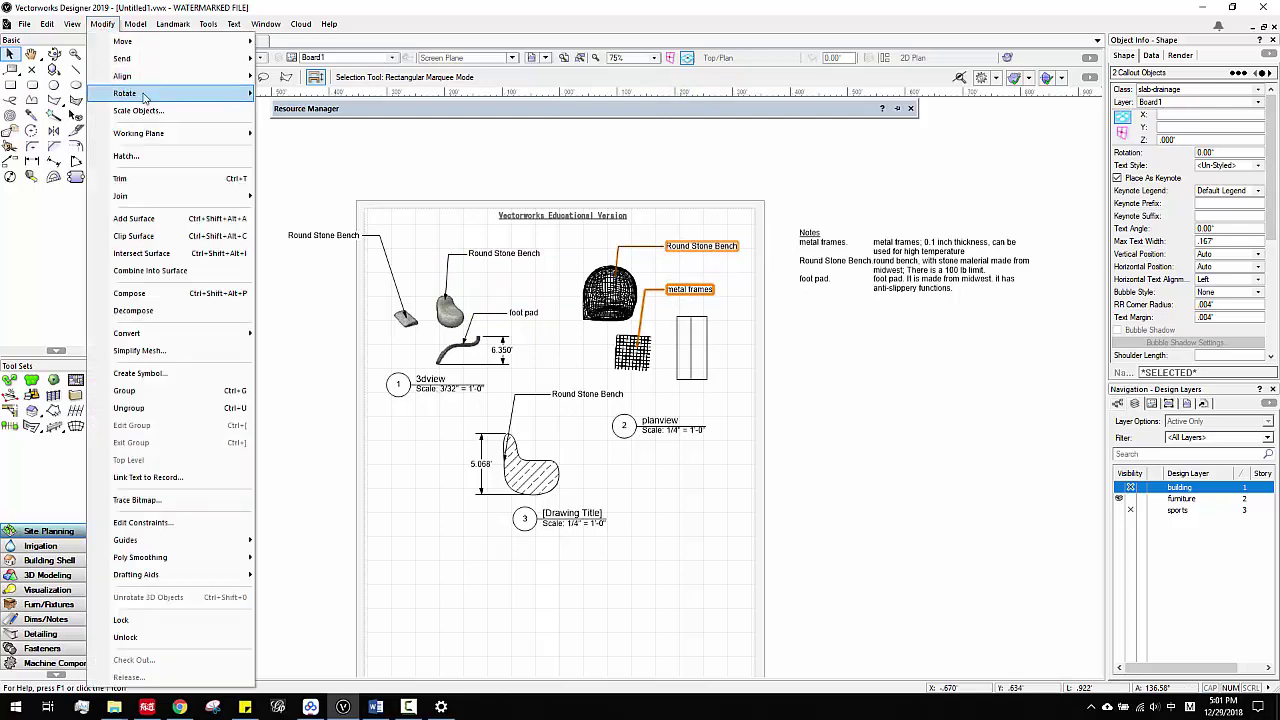
pyautogui.moveTo(180, 77)
pyautogui.click(333, 128)
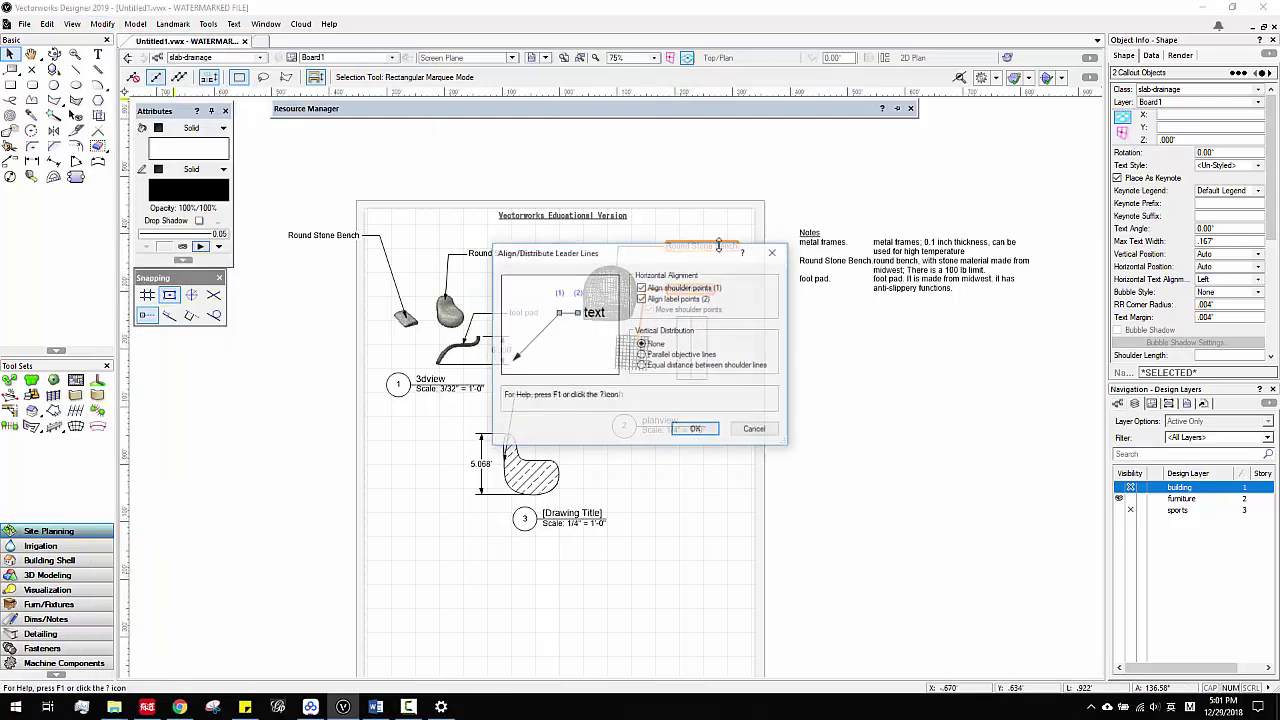
pyautogui.click(696, 430)
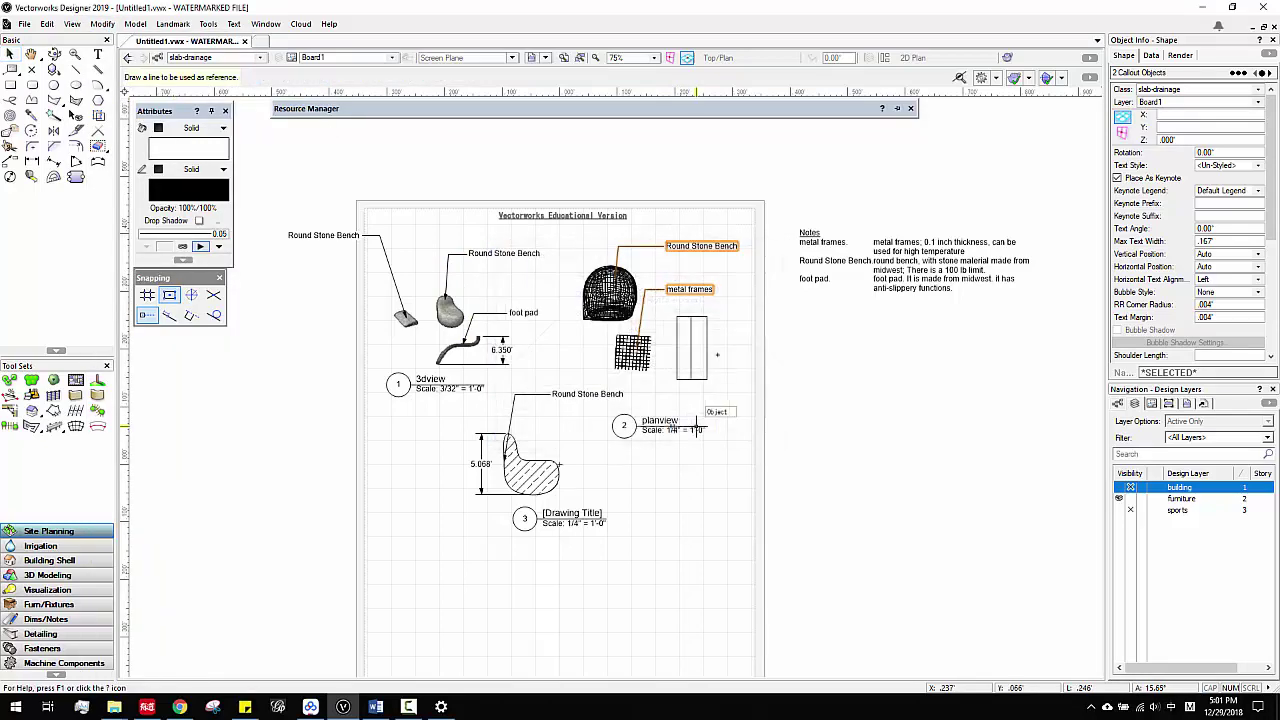
pyautogui.click(725, 218)
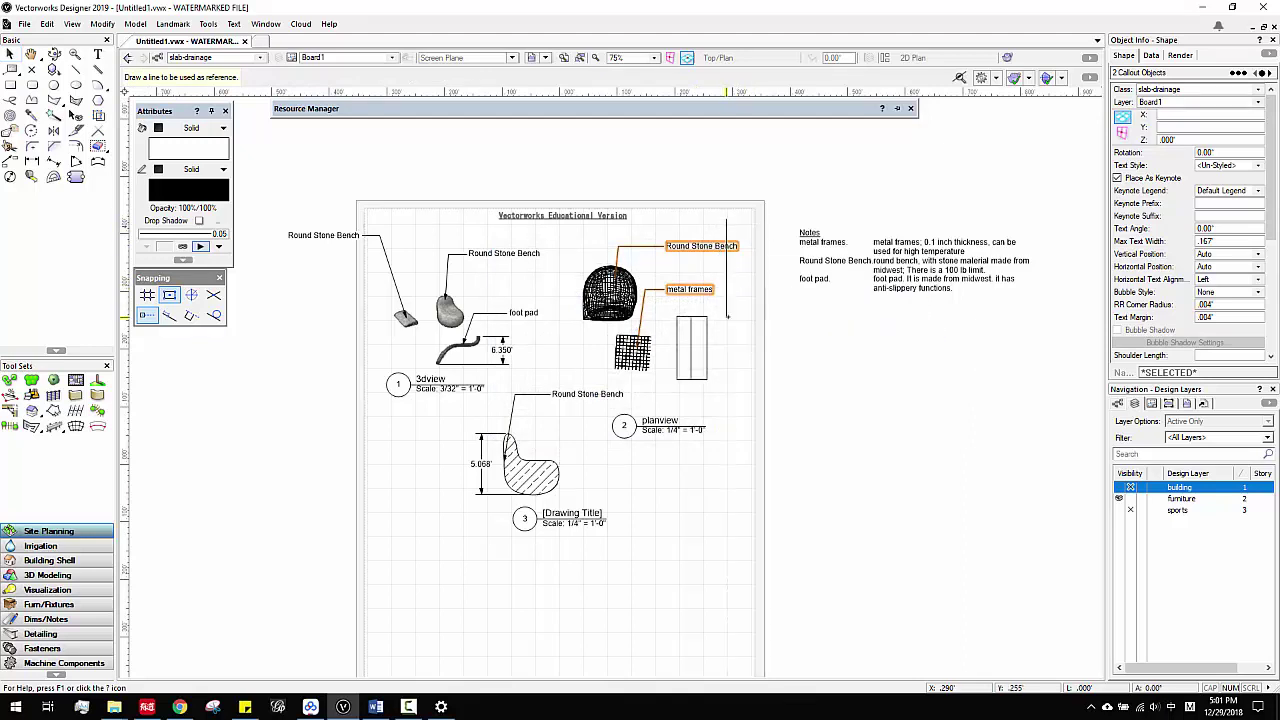
pyautogui.click(727, 316)
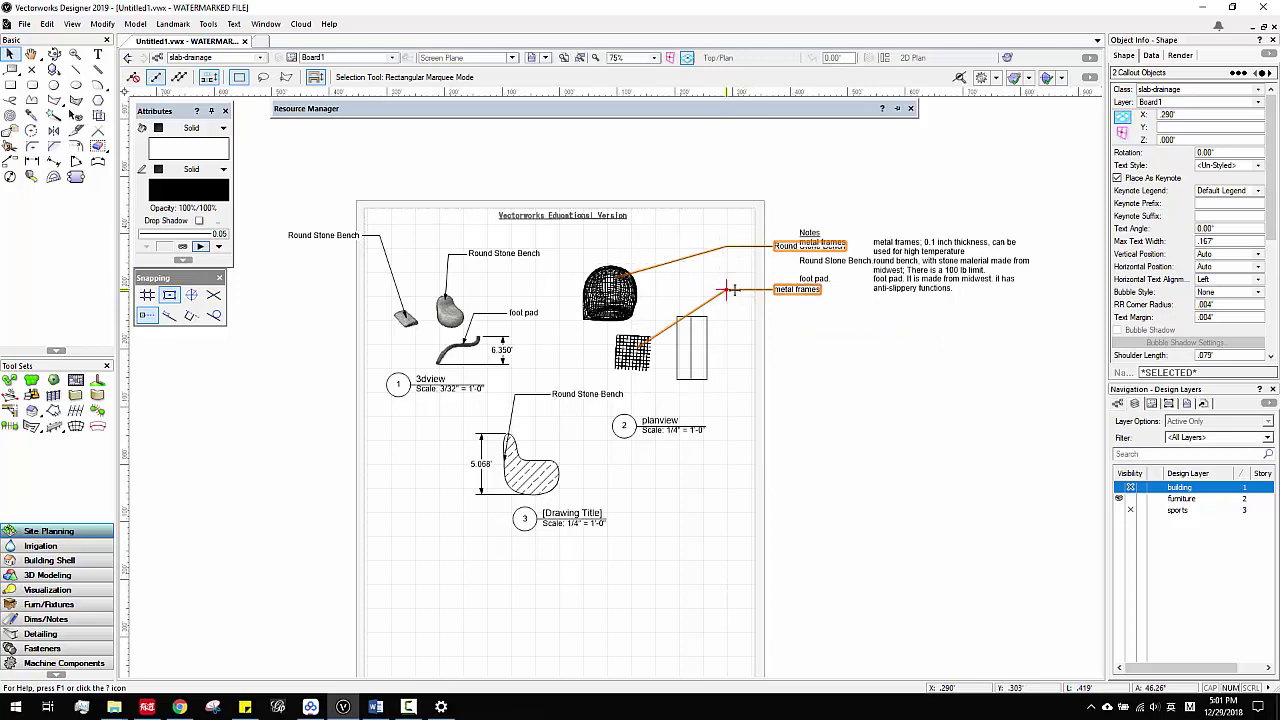
# Step: Move the Notes keynote legend down to the clear area below the aligned callout labels
pyautogui.moveTo(870, 262); pyautogui.dragTo(888, 408)
pyautogui.click(507, 321)
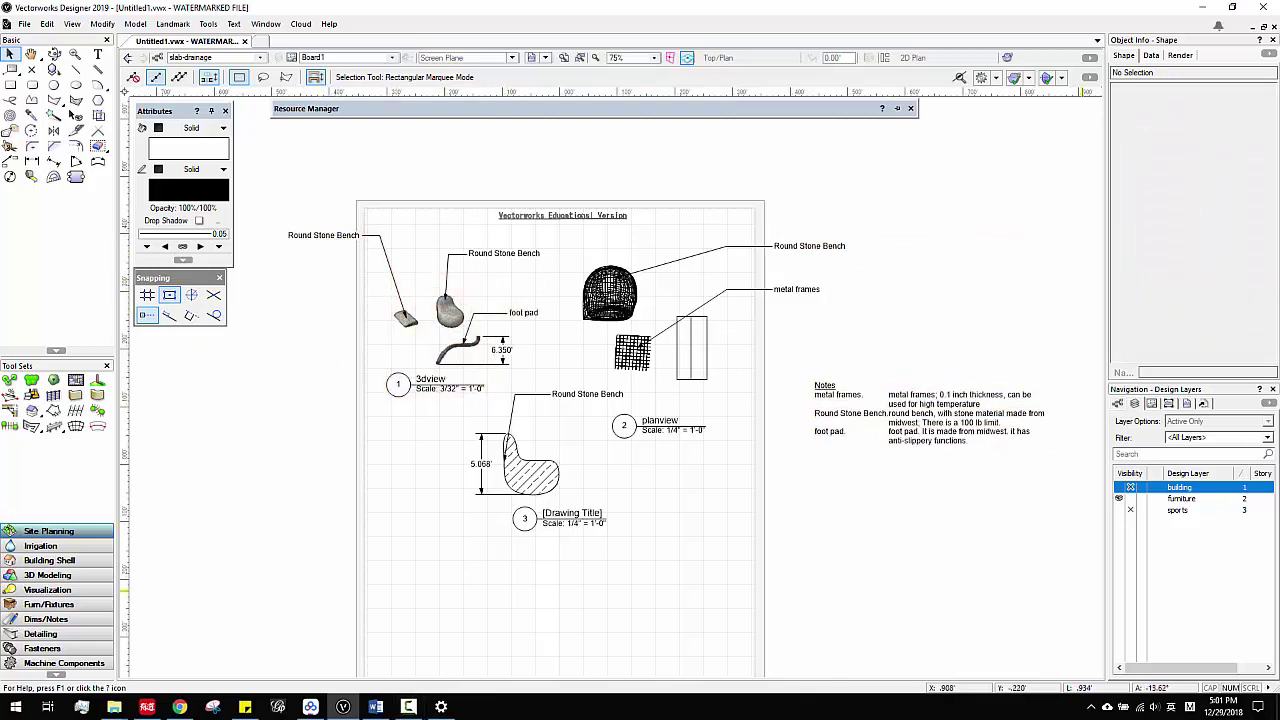
pyautogui.moveTo(713, 510); pyautogui.dragTo(705, 473, button='middle')
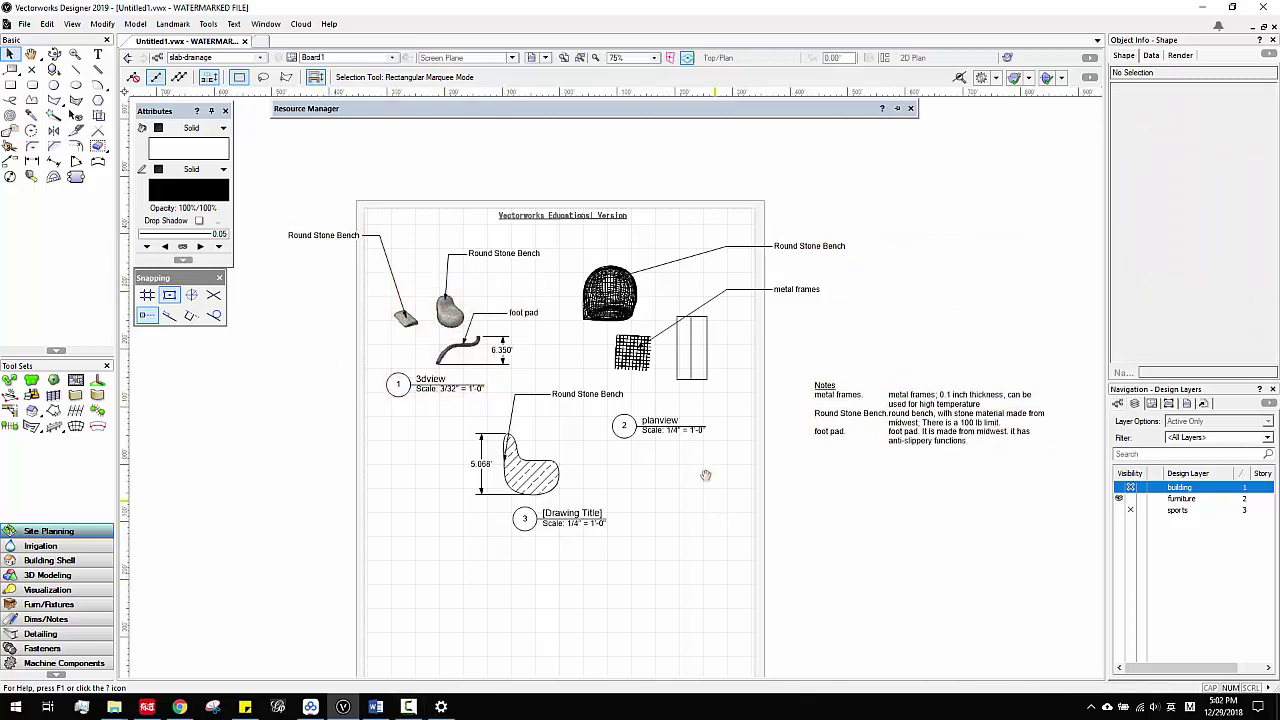